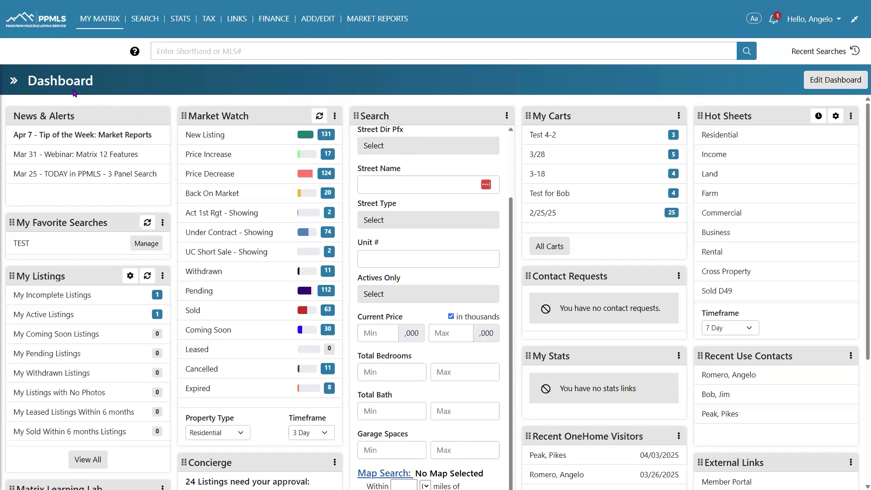
Show the notifications timeline of client portal visits and review its settings without changing them
{"action": "left_click", "coordinate": [14, 81]}
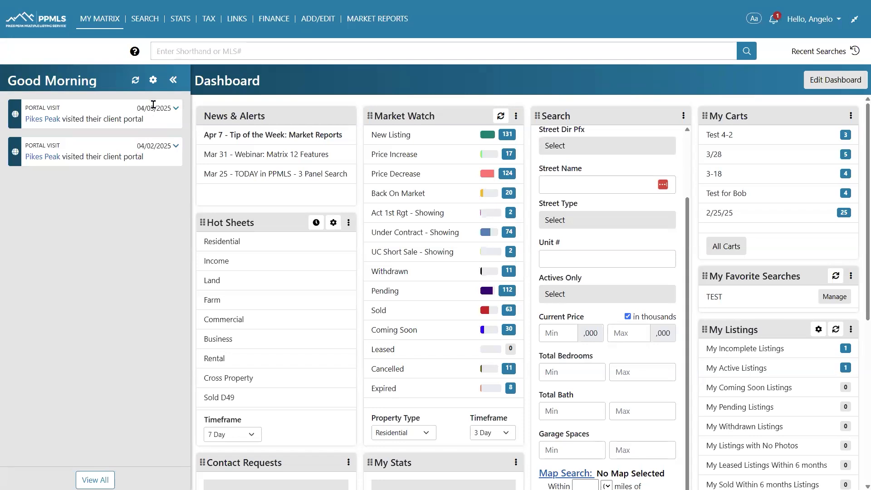
{"action": "left_click", "coordinate": [152, 81]}
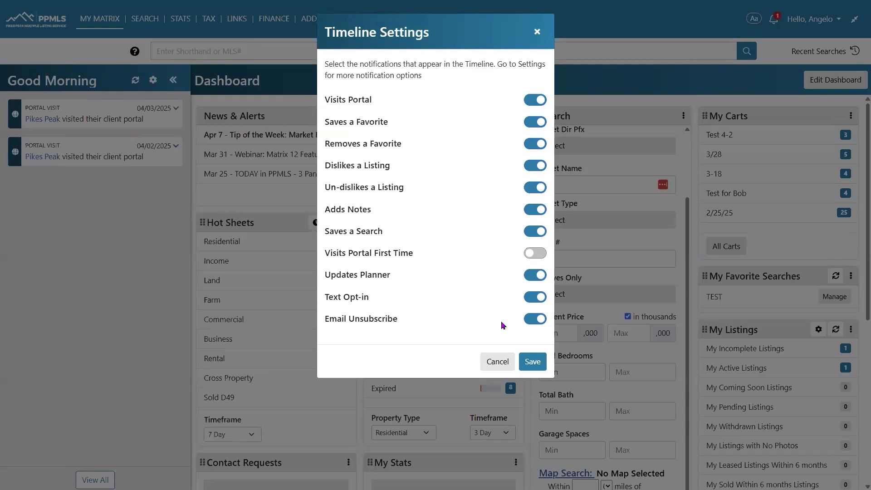
{"action": "left_click", "coordinate": [505, 363]}
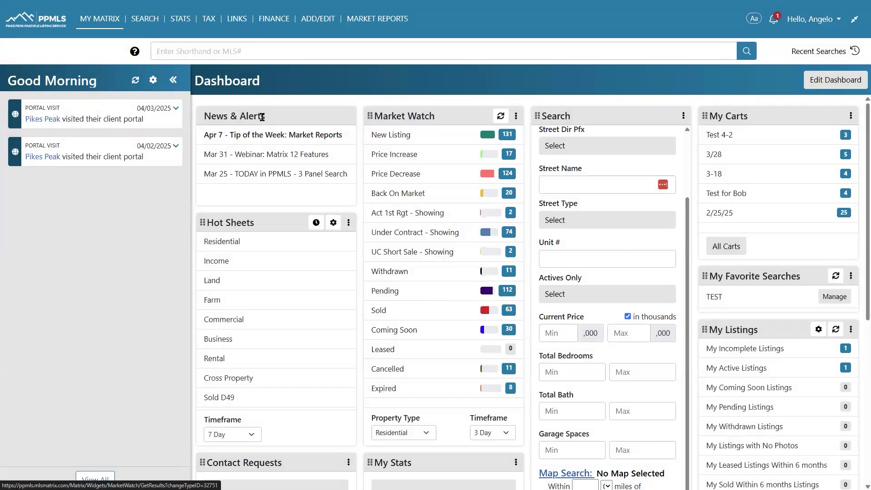
Hide the timeline, move the Search widget to column two and My Carts to column five
{"action": "left_click", "coordinate": [174, 81]}
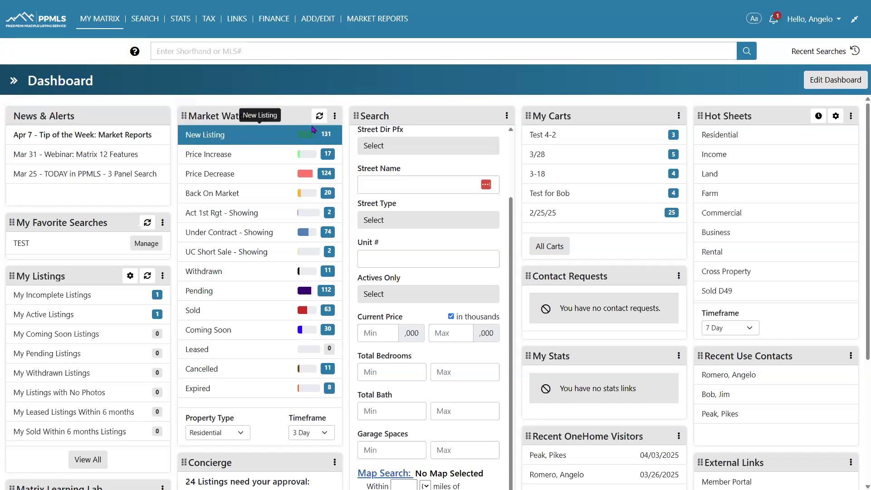
{"action": "left_click_drag", "start_coordinate": [357, 117], "coordinate": [195, 130]}
{"action": "left_click_drag", "start_coordinate": [194, 129], "coordinate": [195, 130]}
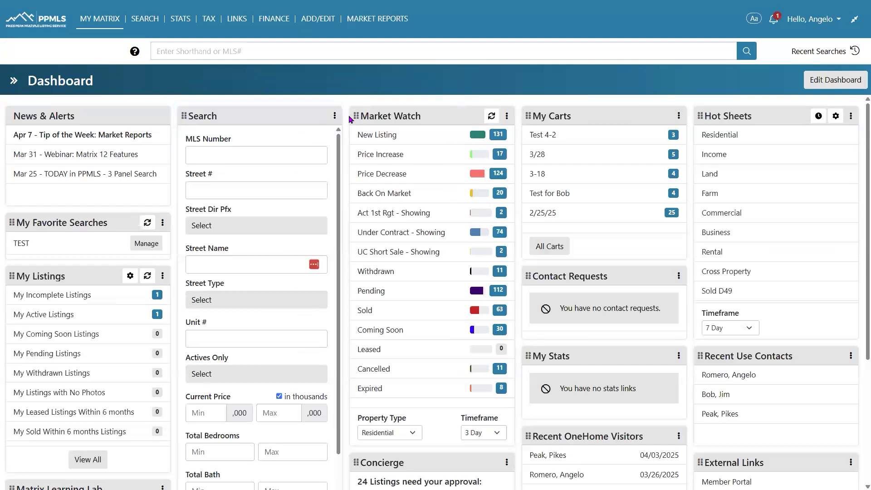
{"action": "left_click_drag", "start_coordinate": [530, 117], "coordinate": [725, 250]}
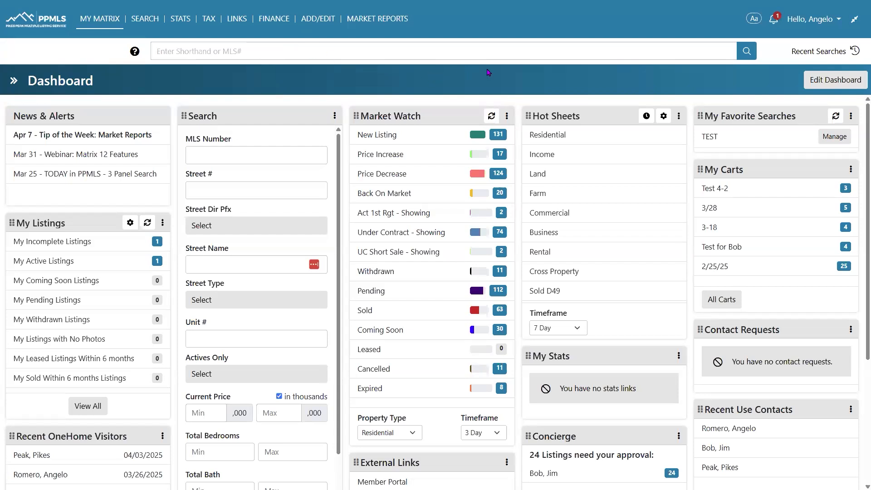
Collapse the page header, then cycle the text size smaller, smallest, and back to normal
{"action": "left_click", "coordinate": [854, 29]}
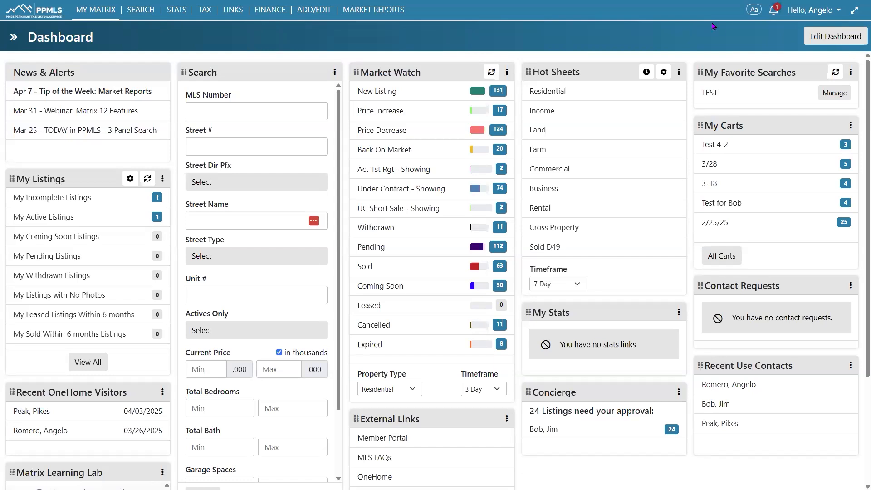
{"action": "left_click", "coordinate": [755, 12]}
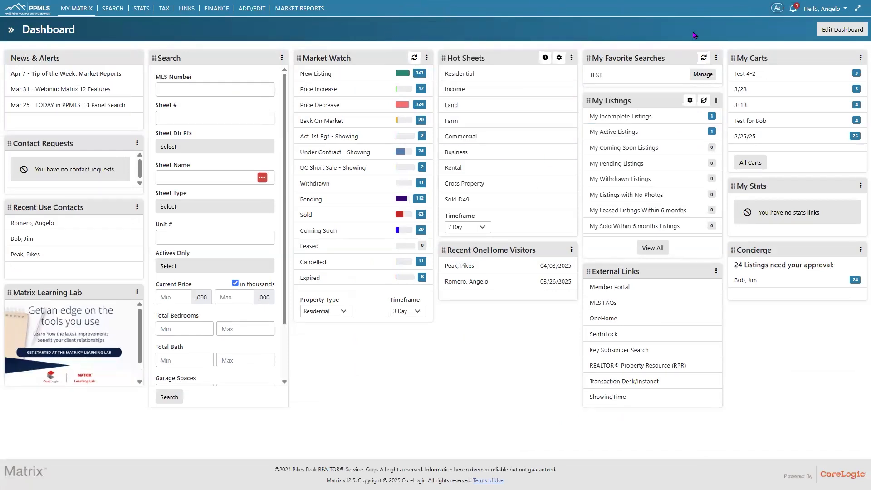
{"action": "left_click", "coordinate": [777, 8]}
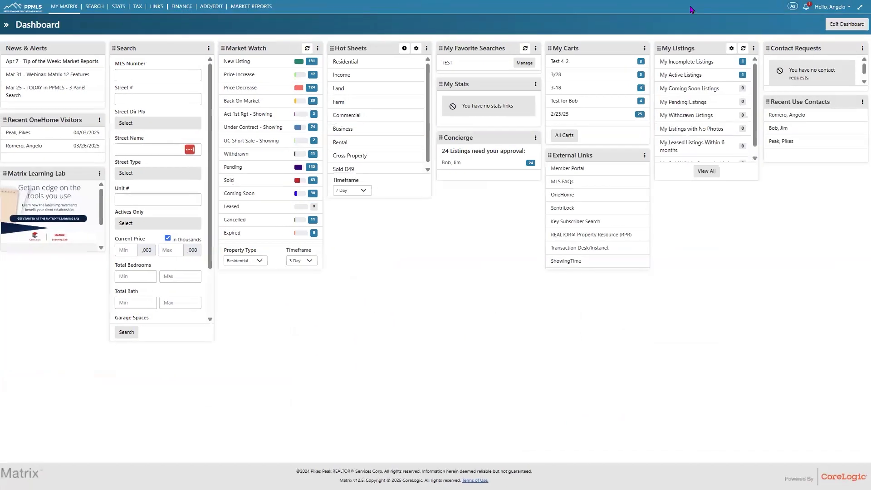
{"action": "left_click", "coordinate": [793, 6]}
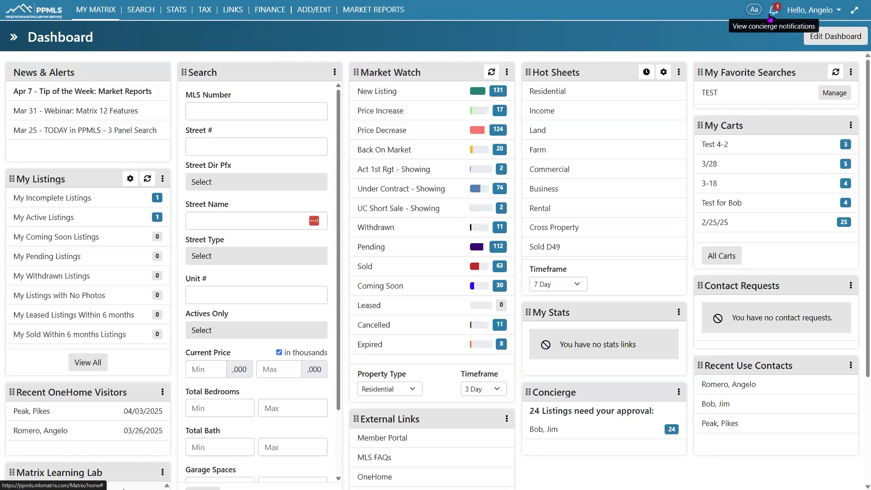
Expand the header to show the shorthand/MLS search bar and open the user name menu
{"action": "left_click", "coordinate": [855, 10]}
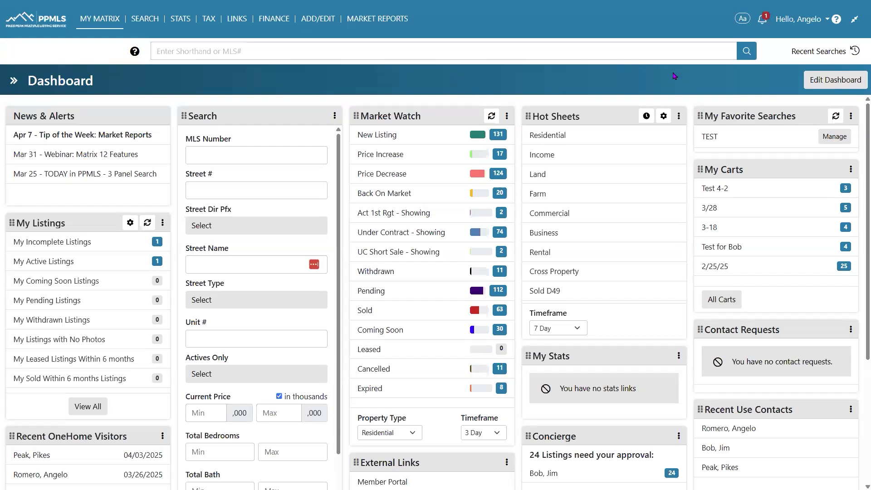
{"action": "left_click", "coordinate": [788, 25]}
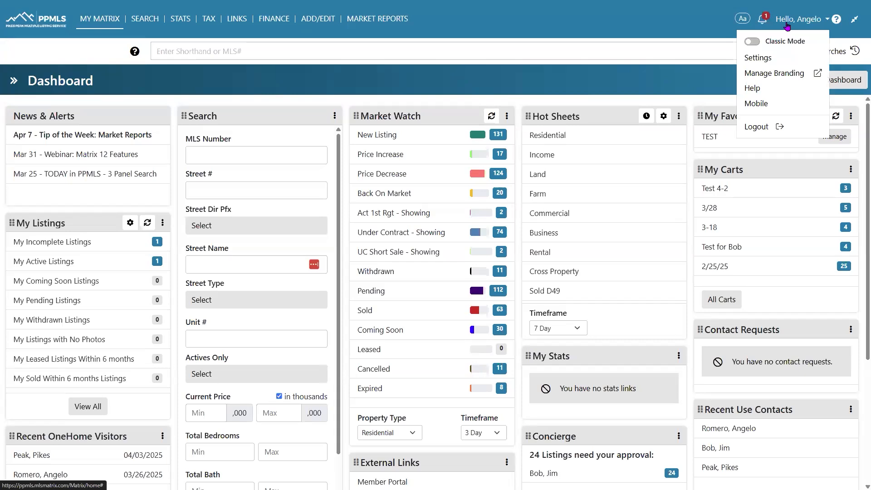
Turn on Classic Mode to view the classic dashboard, then turn it off and return to the new dashboard
{"action": "left_click", "coordinate": [752, 42]}
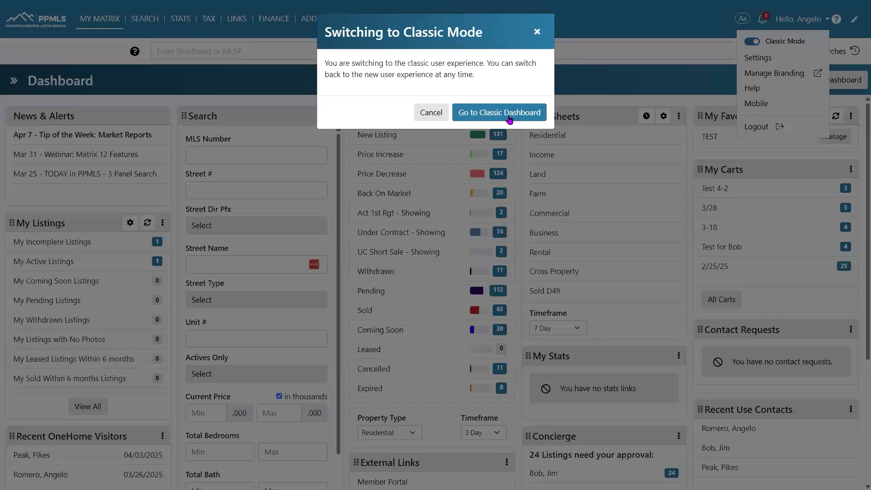
{"action": "left_click", "coordinate": [481, 118]}
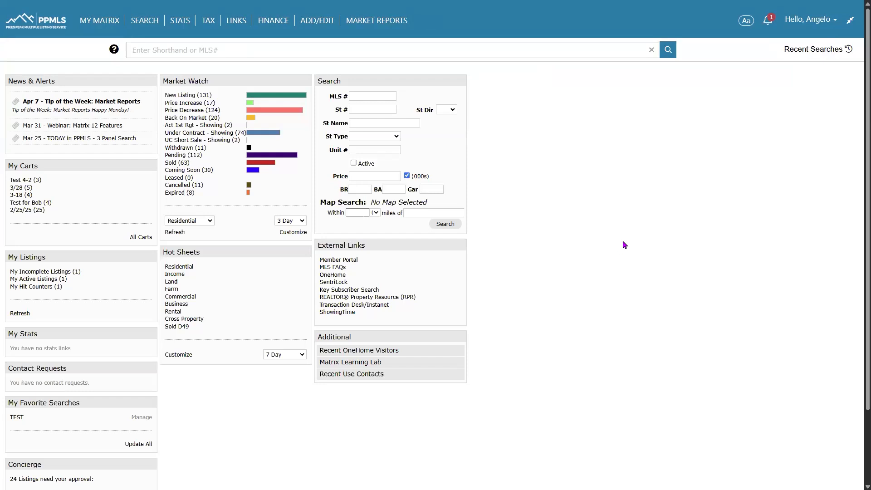
{"action": "left_click", "coordinate": [798, 19]}
{"action": "left_click", "coordinate": [765, 31]}
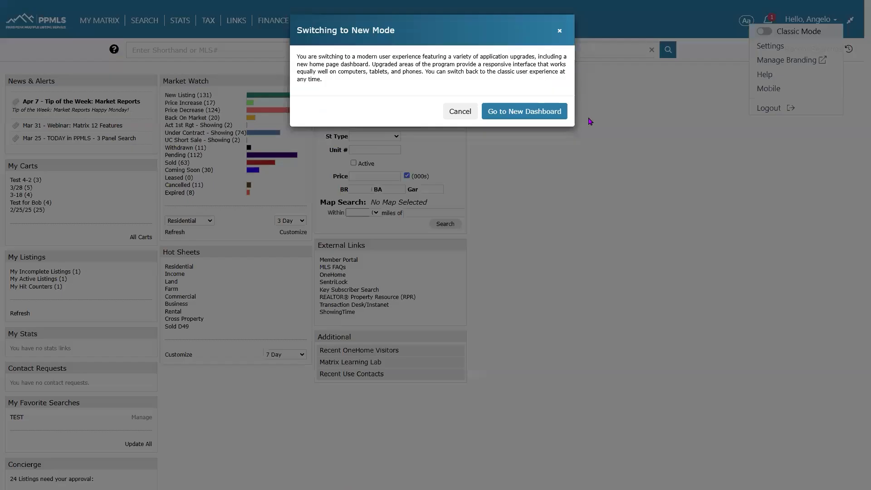
{"action": "left_click", "coordinate": [509, 112]}
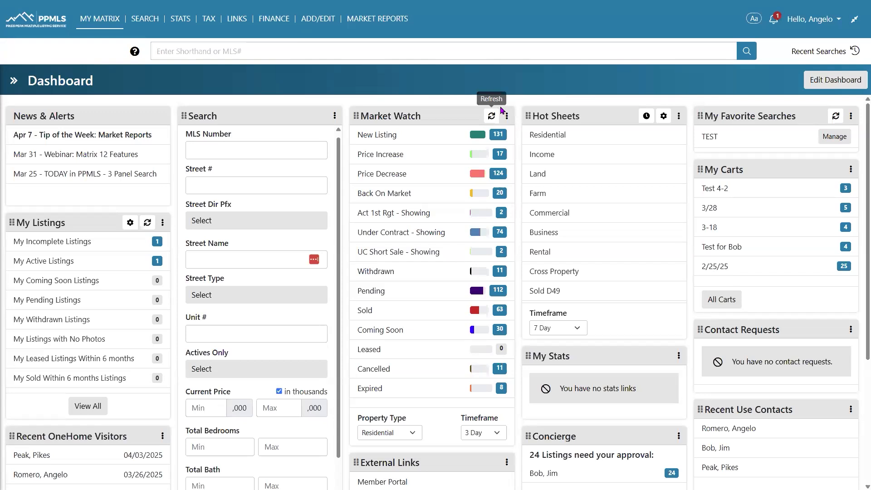
Choose Manage Branding from the user name menu to reach the Branding Center's Brand Kit
{"action": "left_click", "coordinate": [829, 20]}
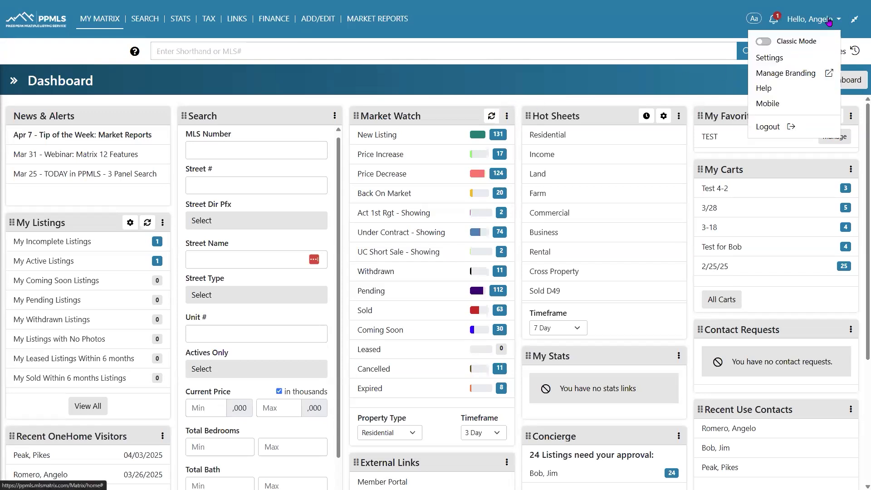
{"action": "left_click", "coordinate": [788, 74]}
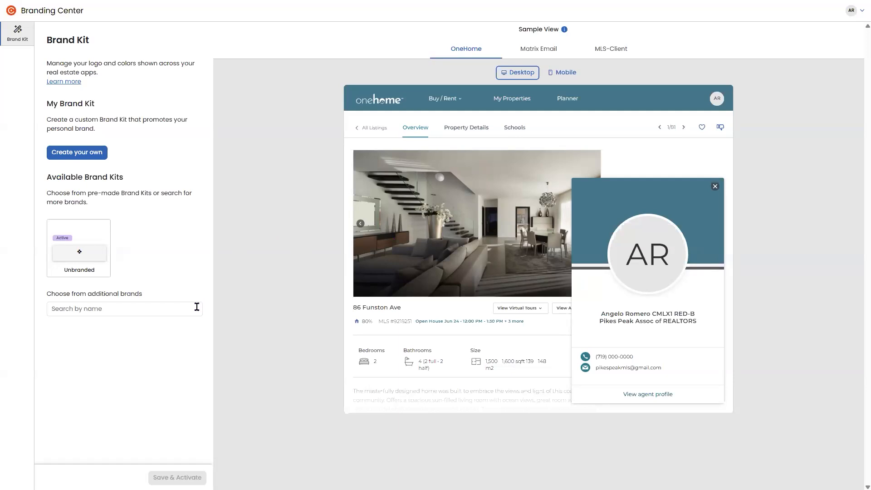
Search 'col' to preview the Coldwell Banker kit, clear the search, then start a custom brand kit
{"action": "left_click", "coordinate": [93, 308]}
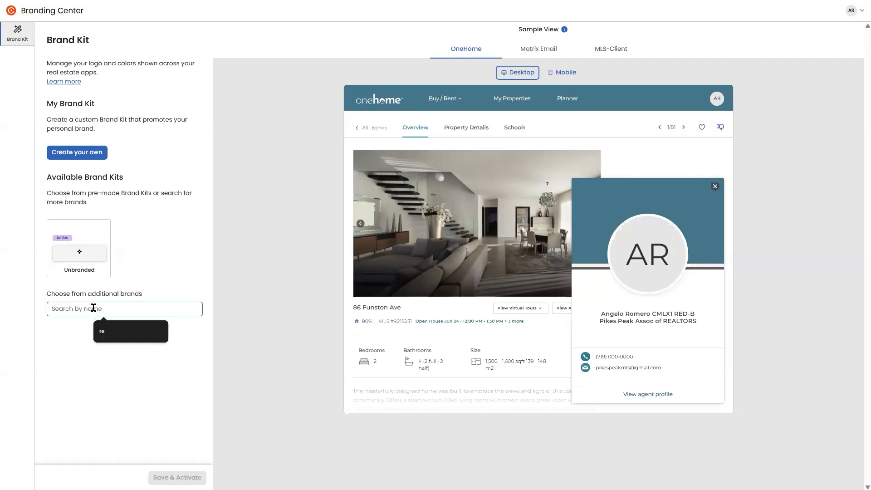
{"action": "type", "text": "col"}
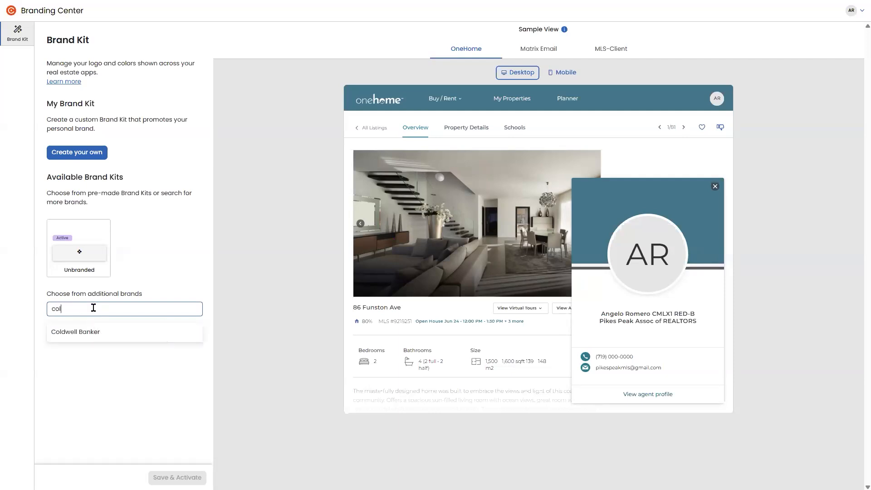
{"action": "left_click", "coordinate": [101, 330]}
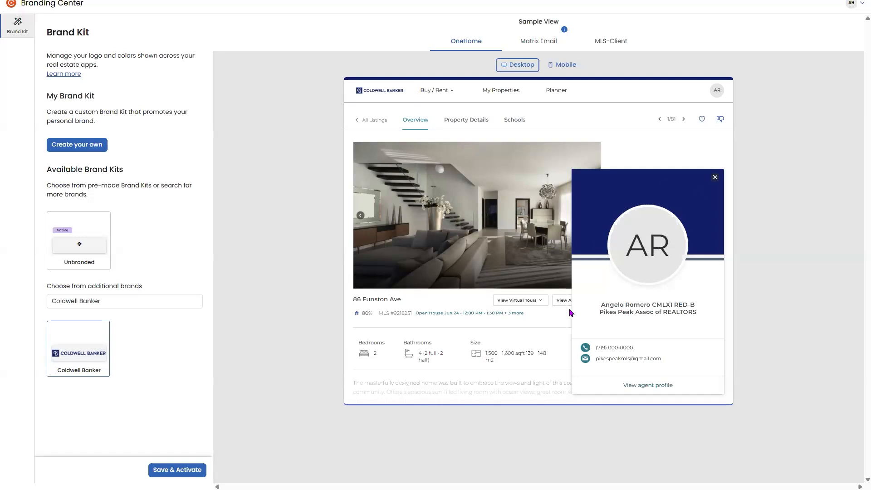
{"action": "left_click", "coordinate": [109, 301]}
{"action": "key", "text": "BackSpace"}
{"action": "key", "text": "BackSpace"}
{"action": "key", "text": "BackSpace"}
{"action": "key", "text": "BackSpace"}
{"action": "key", "text": "BackSpace"}
{"action": "key", "text": "BackSpace"}
{"action": "key", "text": "BackSpace"}
{"action": "key", "text": "BackSpace"}
{"action": "key", "text": "BackSpace"}
{"action": "key", "text": "BackSpace"}
{"action": "key", "text": "BackSpace"}
{"action": "key", "text": "BackSpace"}
{"action": "key", "text": "BackSpace"}
{"action": "key", "text": "BackSpace"}
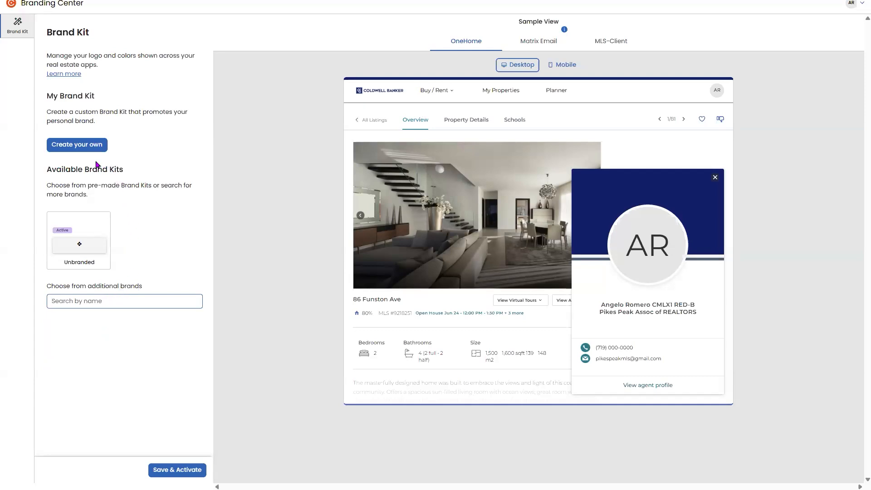
{"action": "left_click", "coordinate": [75, 144]}
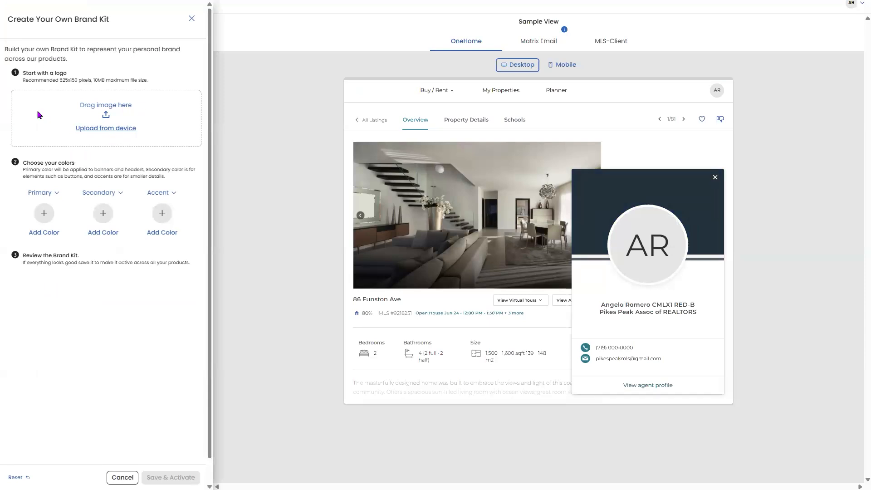
Upload PPMLS Logo.jpg as the logo, tighten the crop, zoom out two steps, and save
{"action": "left_click", "coordinate": [109, 135]}
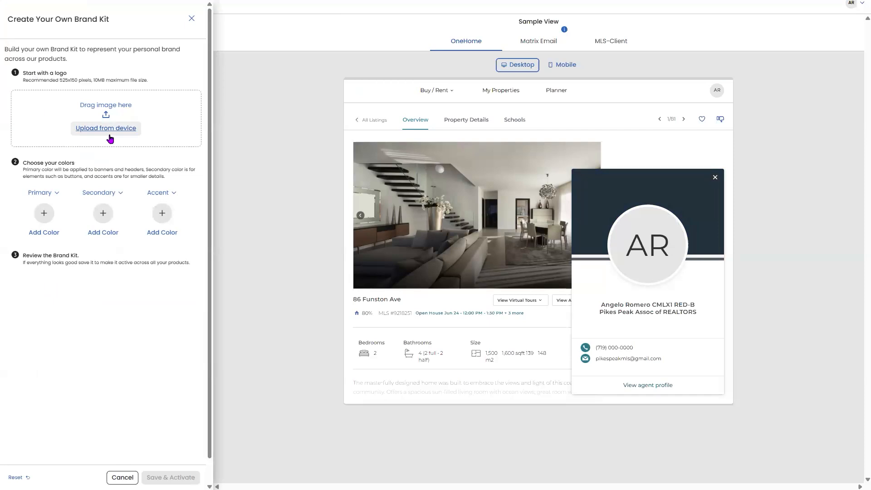
{"action": "left_click", "coordinate": [109, 131]}
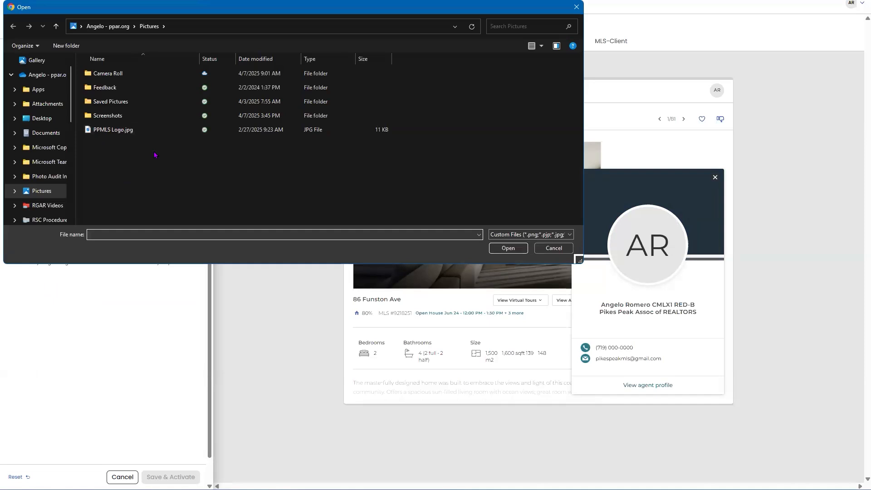
{"action": "left_click", "coordinate": [153, 133]}
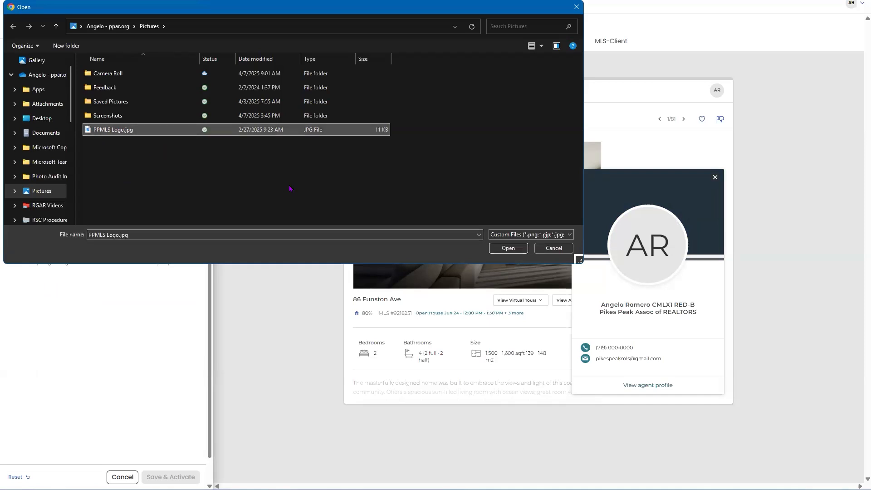
{"action": "left_click", "coordinate": [507, 249]}
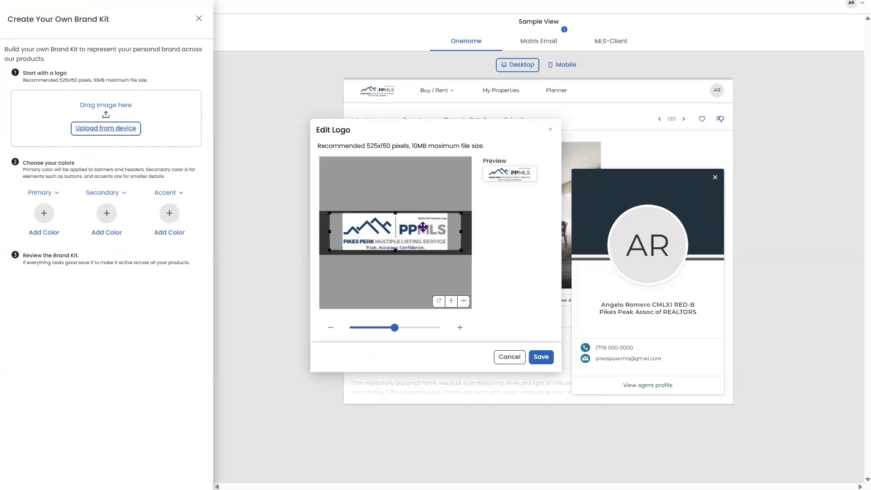
{"action": "mouse_move", "coordinate": [394, 213]}
{"action": "left_mouse_down"}
{"action": "mouse_move", "coordinate": [394, 241]}
{"action": "mouse_move", "coordinate": [404, 213]}
{"action": "left_mouse_up"}
{"action": "left_click", "coordinate": [333, 327]}
{"action": "left_click", "coordinate": [333, 327]}
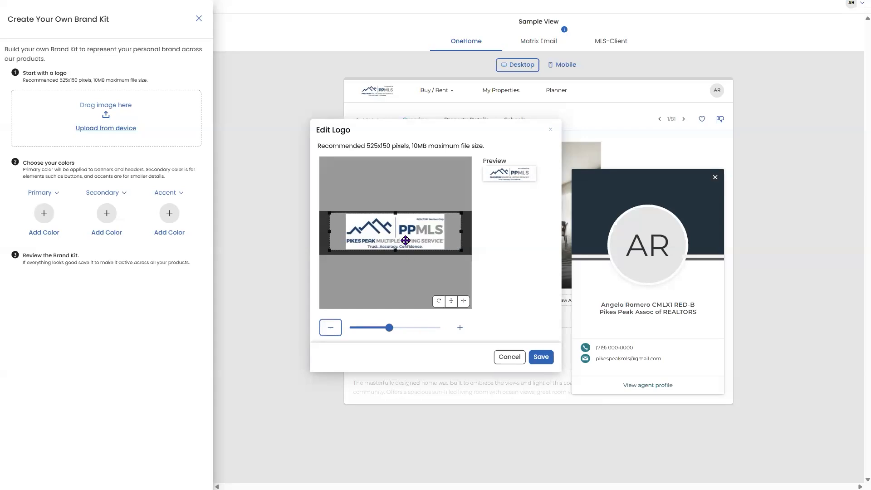
{"action": "left_click", "coordinate": [541, 359]}
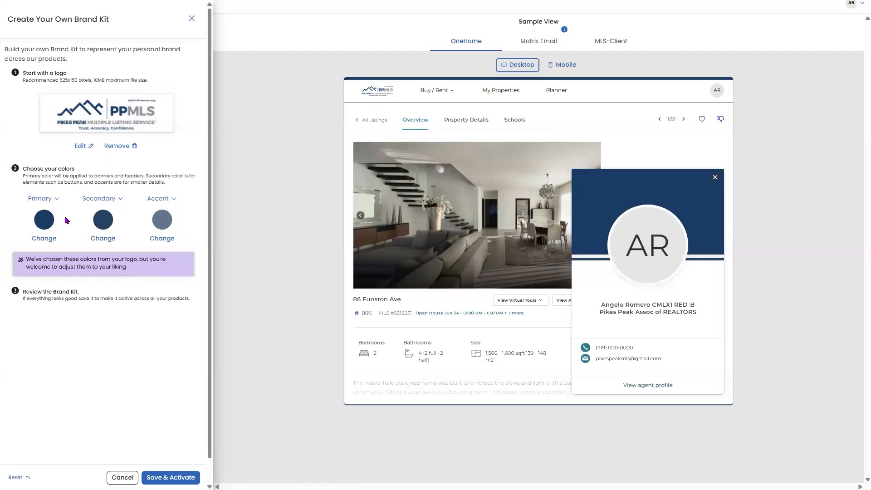
Set the primary brand color to light blue #419AE3
{"action": "left_click", "coordinate": [45, 220]}
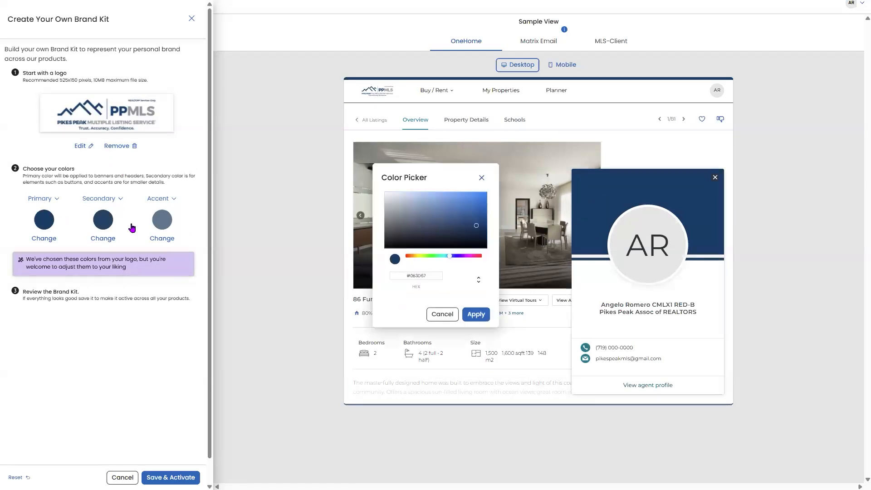
{"action": "left_click", "coordinate": [475, 225]}
{"action": "left_click_drag", "start_coordinate": [476, 216], "coordinate": [480, 200]}
{"action": "left_click", "coordinate": [458, 198]}
{"action": "left_click", "coordinate": [472, 314]}
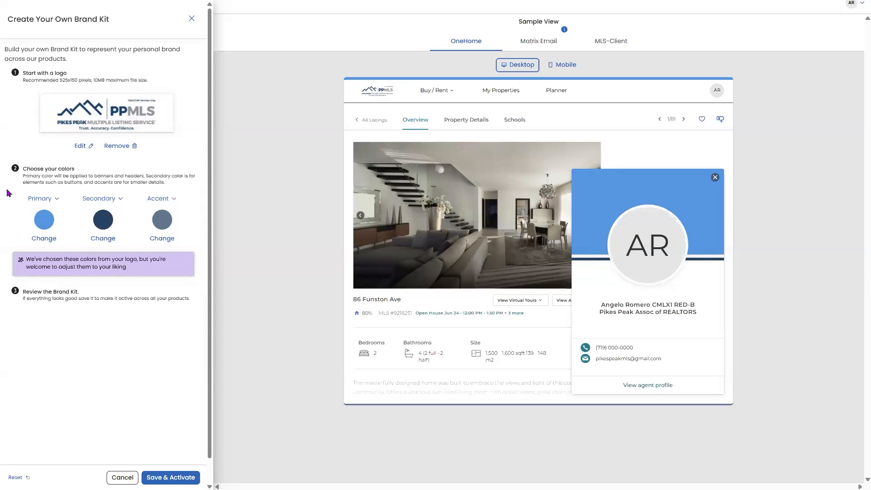
Set the secondary brand color to bright green
{"action": "left_click", "coordinate": [103, 238]}
{"action": "left_click_drag", "start_coordinate": [447, 255], "coordinate": [434, 255]}
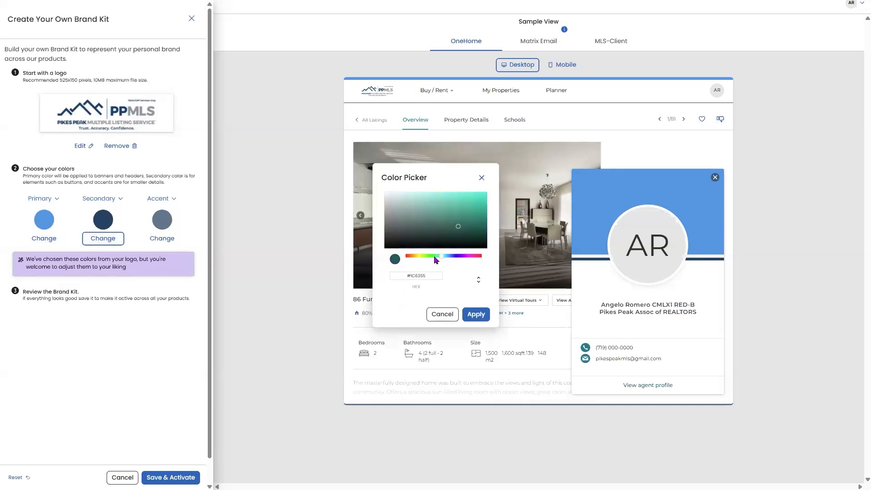
{"action": "left_click_drag", "start_coordinate": [462, 227], "coordinate": [487, 194]}
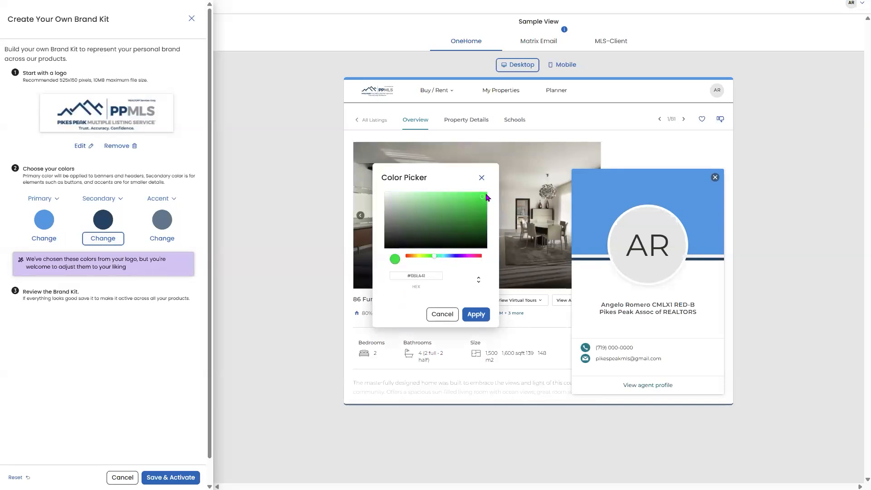
{"action": "left_click", "coordinate": [477, 314]}
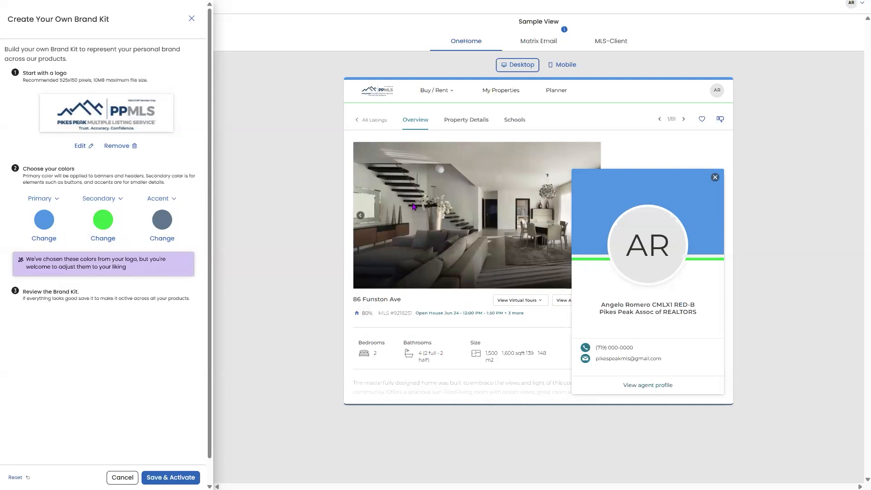
Set the accent brand color to black (#000000)
{"action": "left_click", "coordinate": [166, 218]}
{"action": "left_click", "coordinate": [386, 247]}
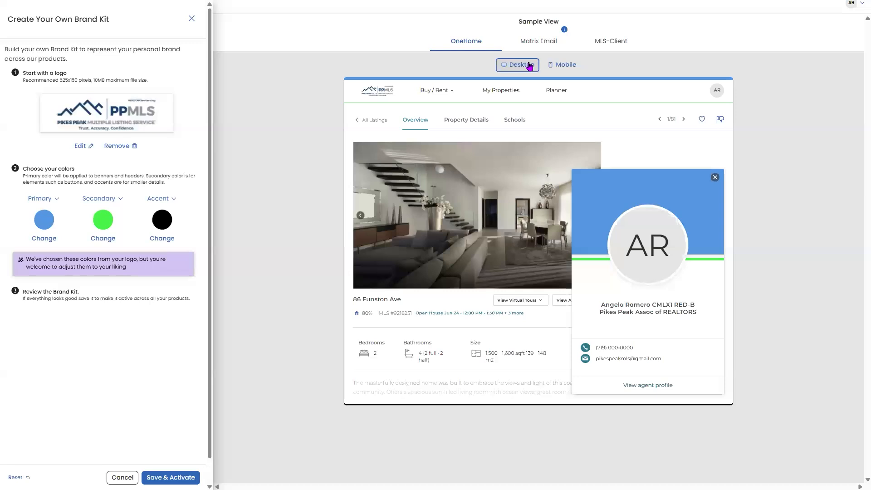
Preview the new branding in the mobile layout, the Matrix email sample and the MLS-Client app
{"action": "left_click", "coordinate": [560, 66]}
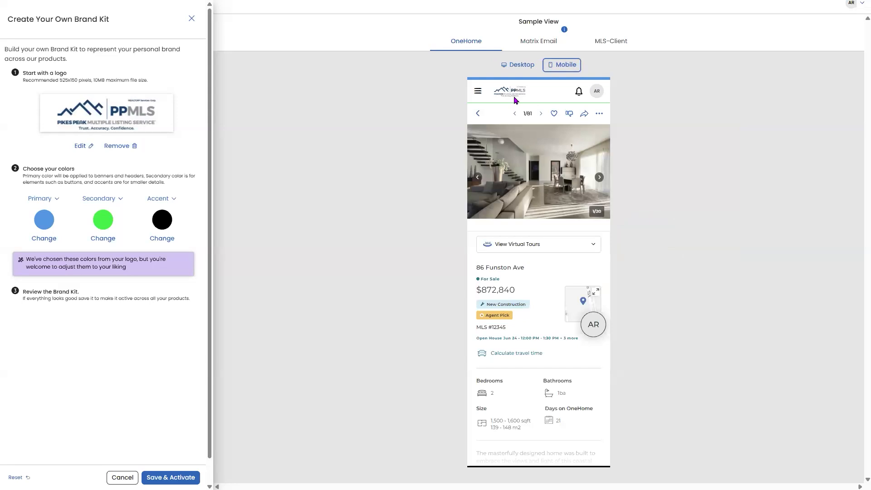
{"action": "left_click", "coordinate": [545, 44]}
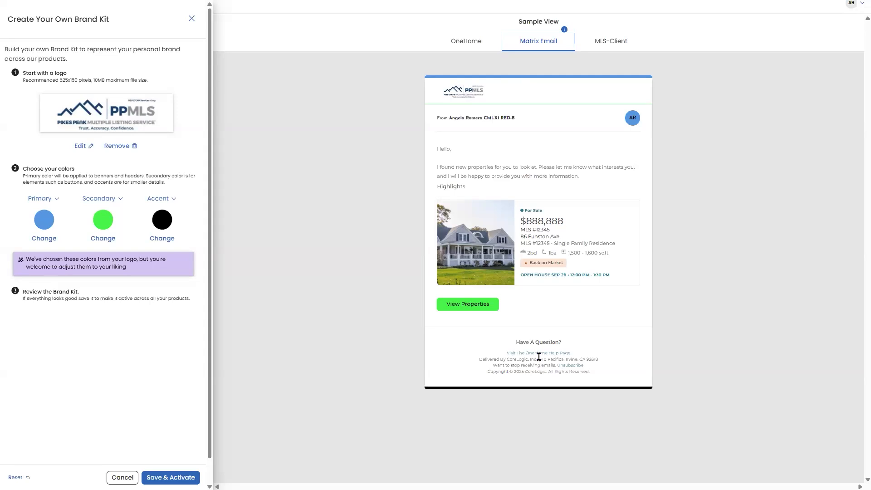
{"action": "left_click", "coordinate": [612, 51]}
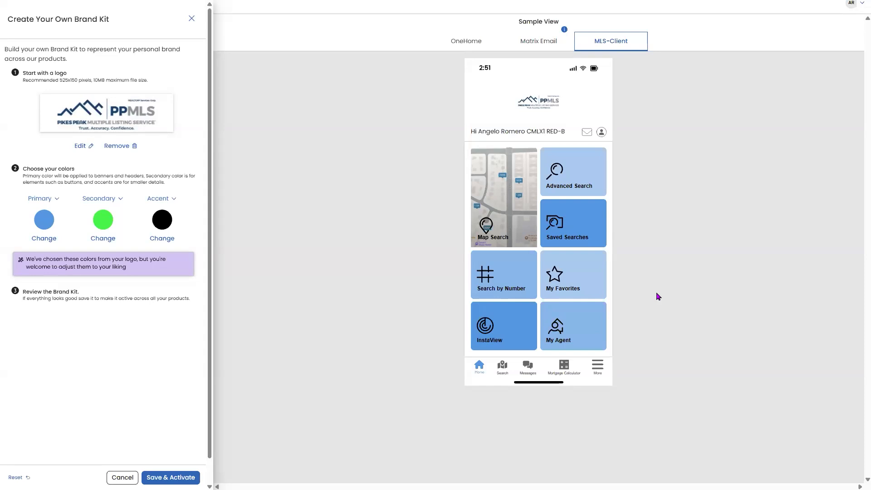
Return to the OneHome sample and switch its preview to the Desktop listing layout
{"action": "left_click", "coordinate": [469, 40]}
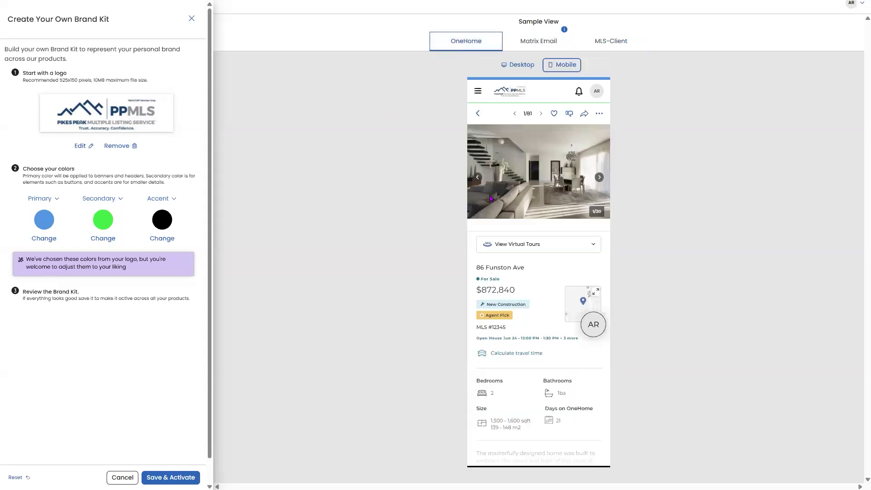
{"action": "left_click", "coordinate": [520, 64]}
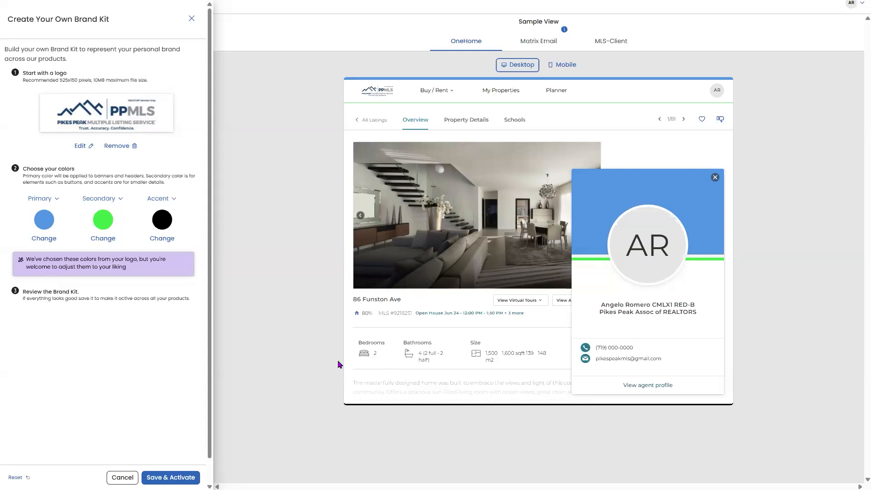
Save & Activate the custom PPMLS brand kit, then exit full-screen browser view
{"action": "left_click", "coordinate": [177, 478]}
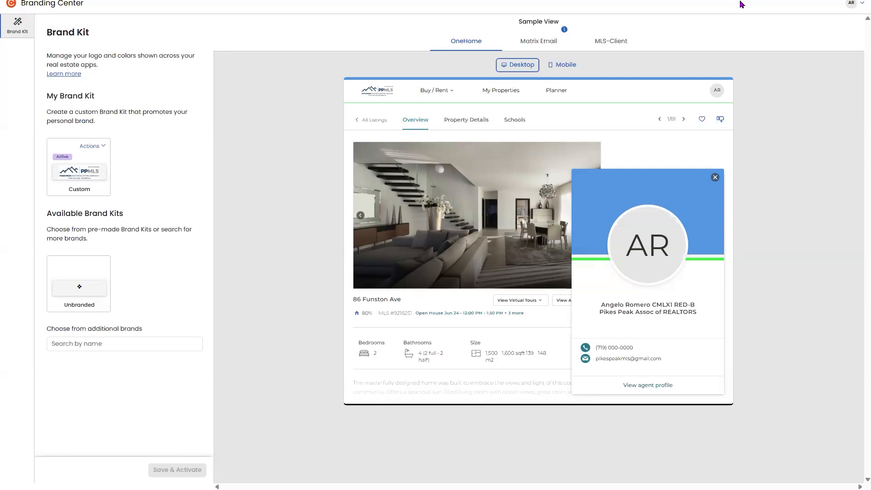
{"action": "left_click", "coordinate": [436, 32]}
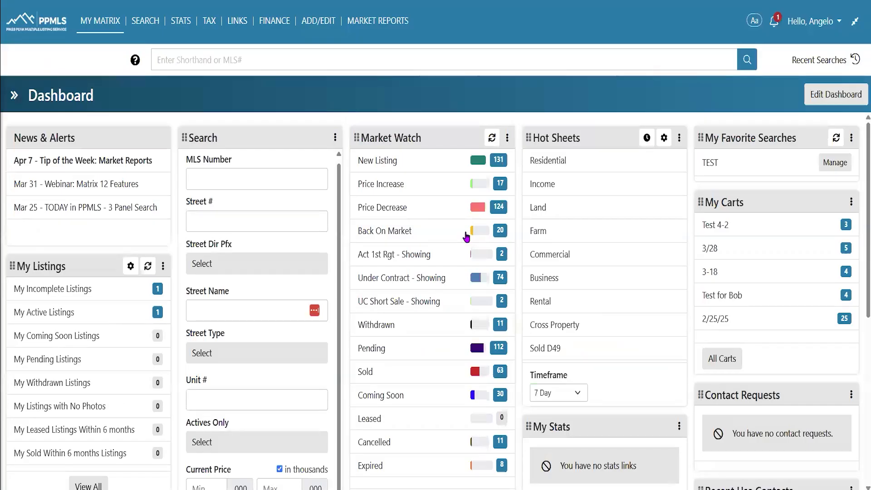
Choose Settings from the user menu at the top right of the dashboard
{"action": "left_click", "coordinate": [820, 25]}
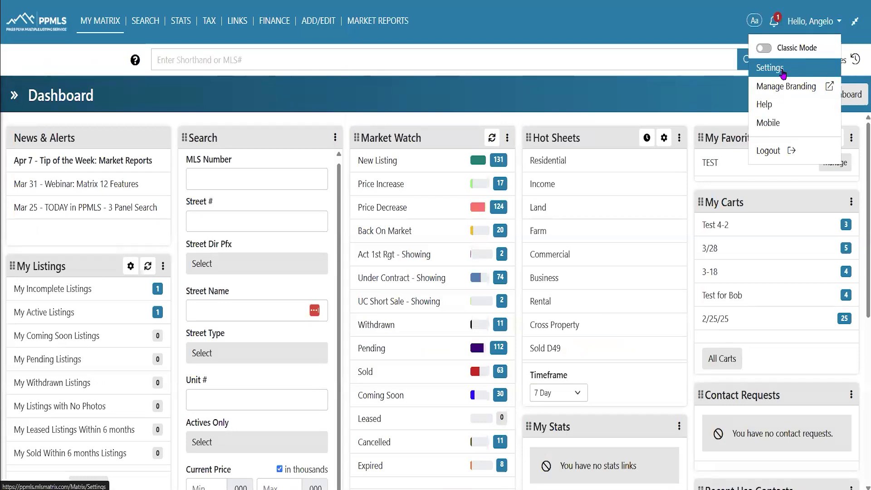
{"action": "left_click", "coordinate": [612, 97]}
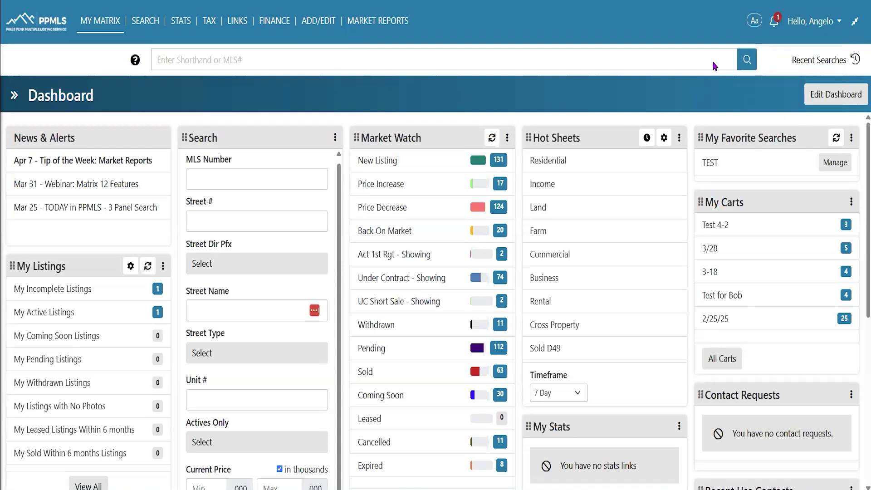
{"action": "left_click", "coordinate": [816, 24]}
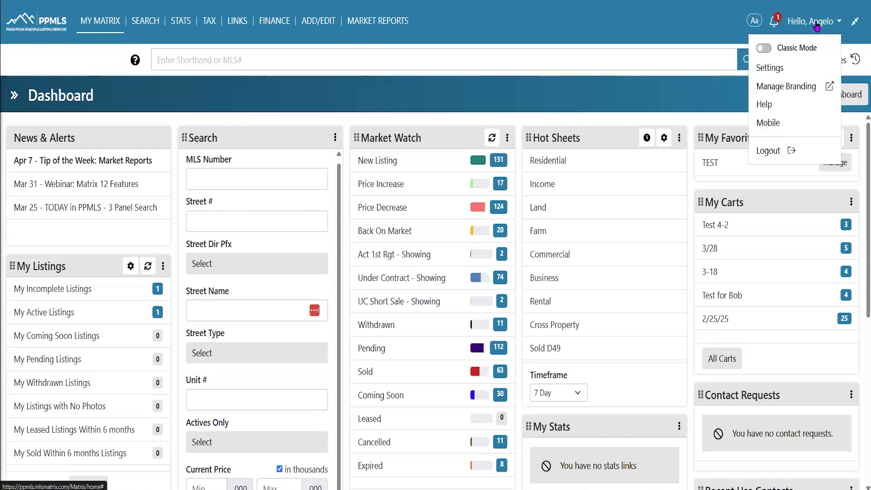
{"action": "left_click", "coordinate": [779, 71]}
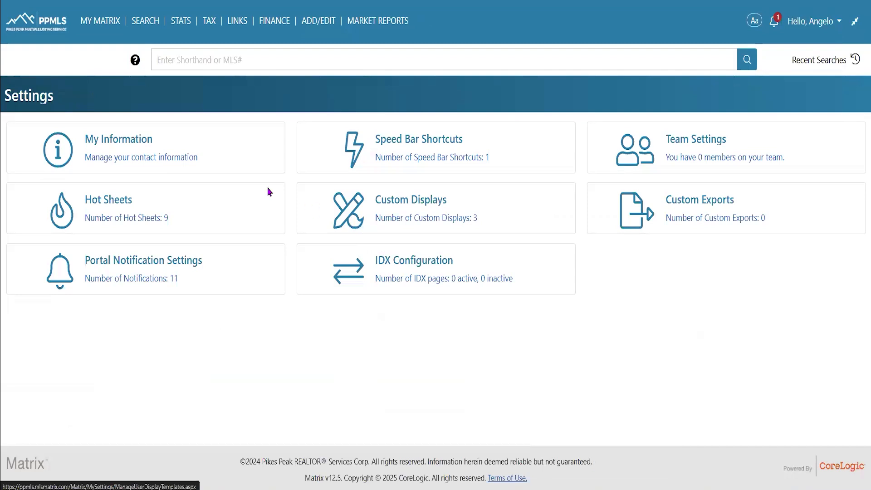
Under My Information's OneHome tab, select No Photo, then return via the PPMLS logo without saving
{"action": "left_click", "coordinate": [173, 142]}
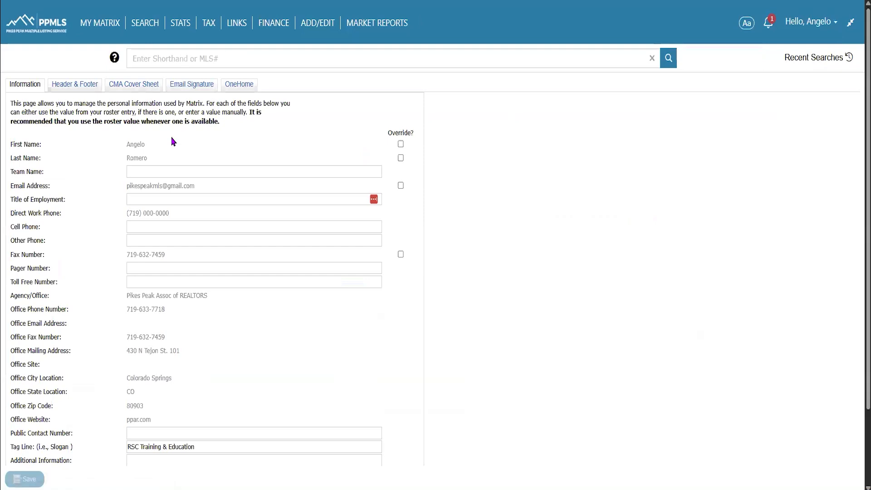
{"action": "left_click", "coordinate": [237, 84]}
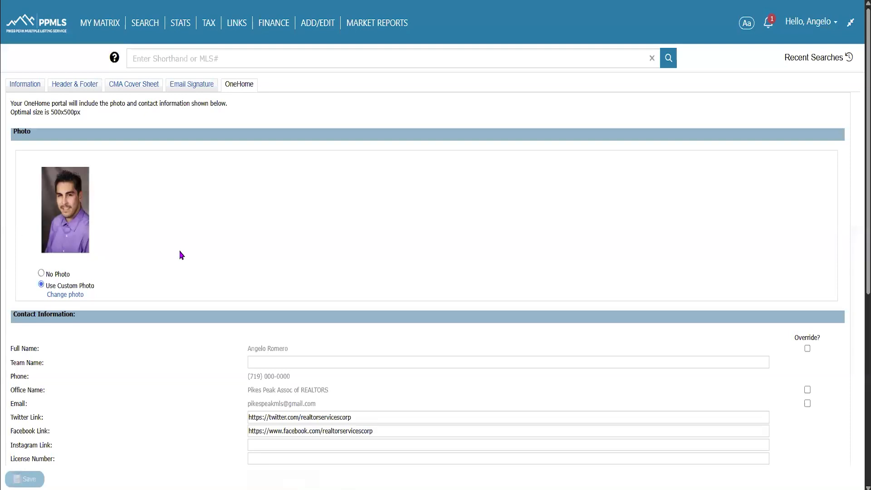
{"action": "left_click", "coordinate": [42, 274]}
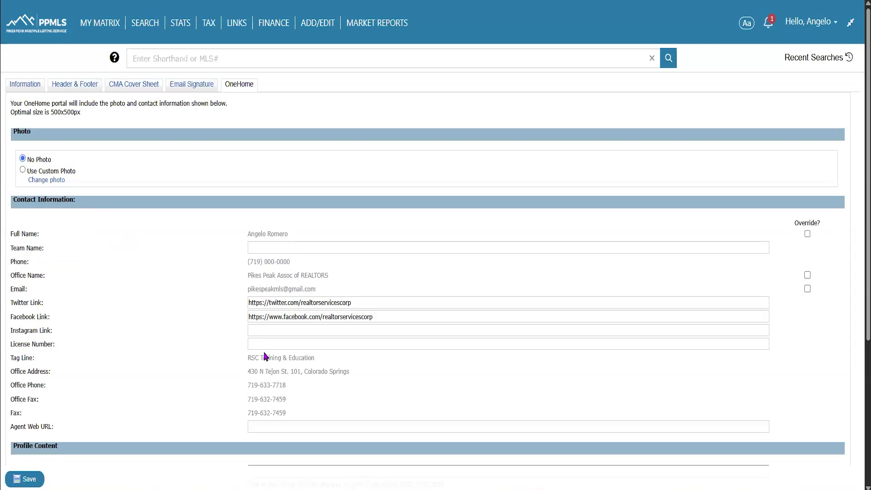
{"action": "left_click", "coordinate": [40, 23]}
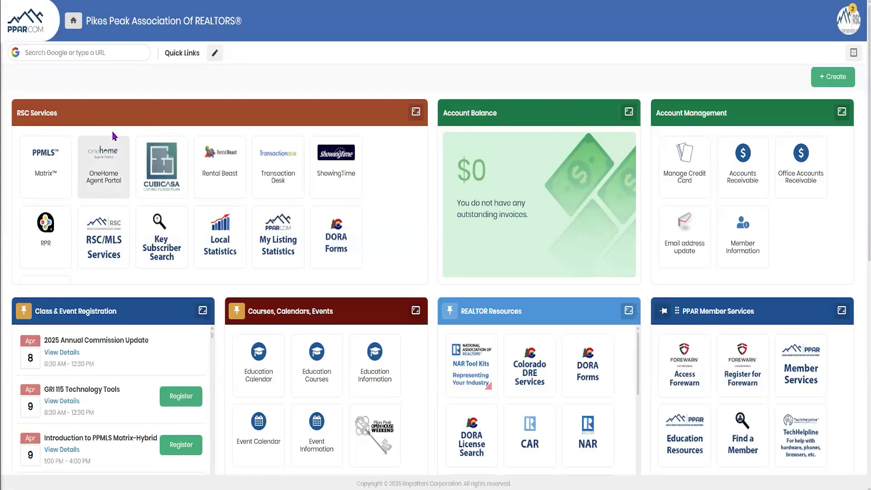
Open the OneHome Agent Portal tile and scroll its Contacts page of five client accounts
{"action": "left_click", "coordinate": [110, 179]}
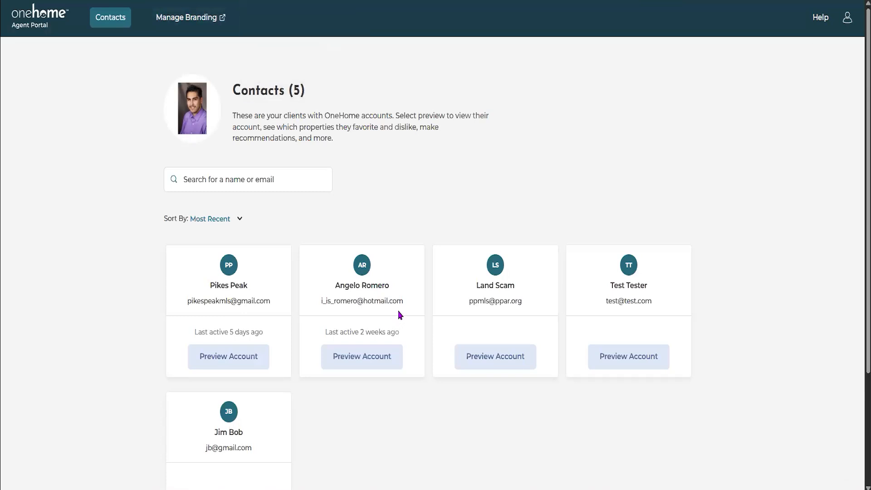
{"action": "scroll", "coordinate": [405, 312], "scroll_direction": "down", "scroll_amount": 2}
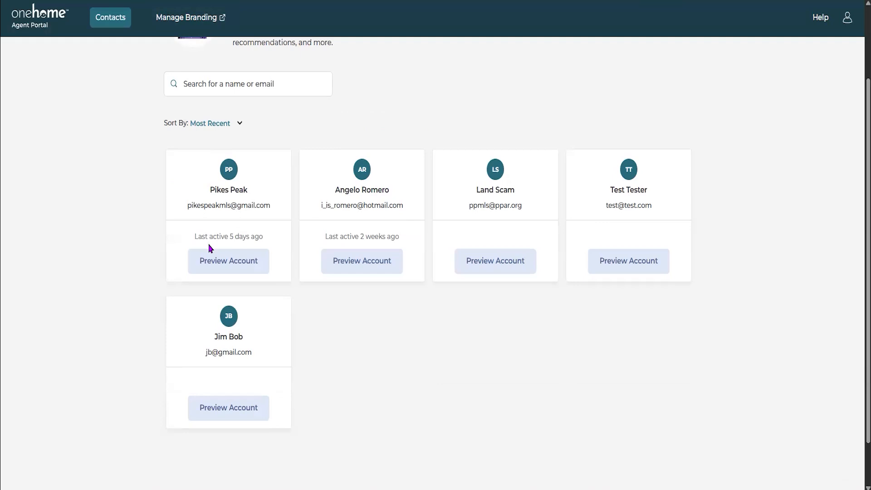
Preview the first contact's portal account, then open and close the agent profile card
{"action": "left_click", "coordinate": [216, 272]}
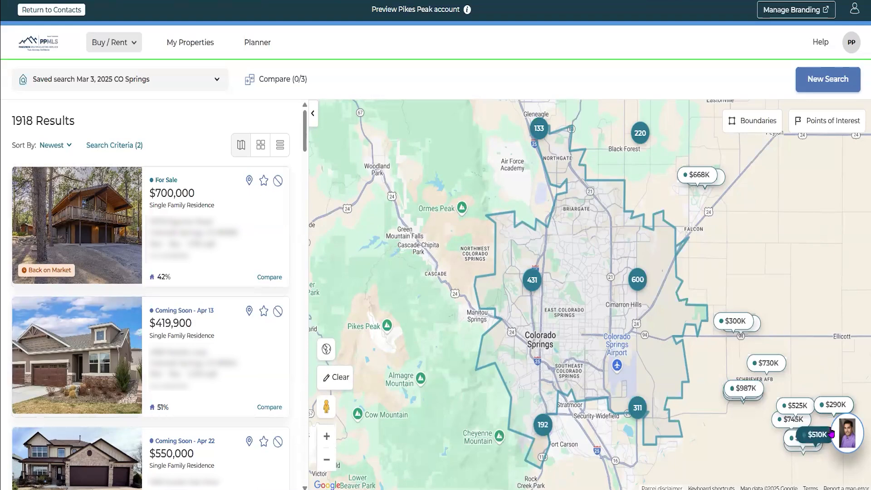
{"action": "left_click", "coordinate": [847, 432]}
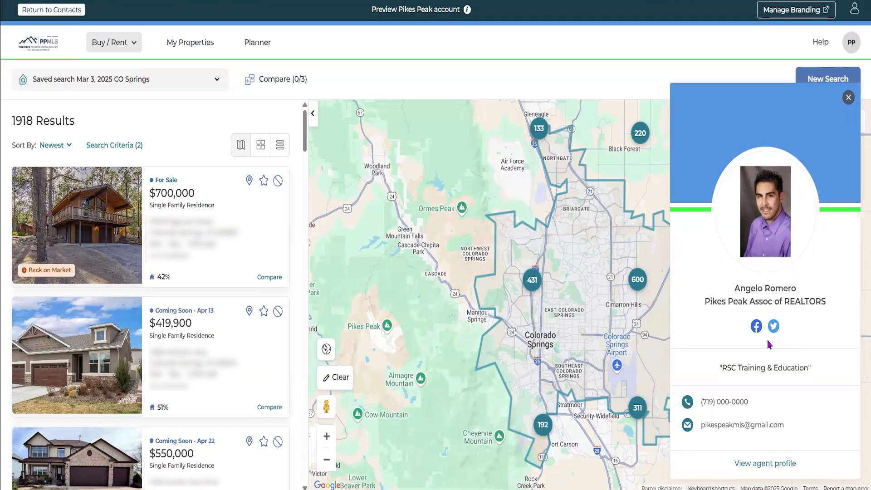
{"action": "left_click", "coordinate": [472, 78]}
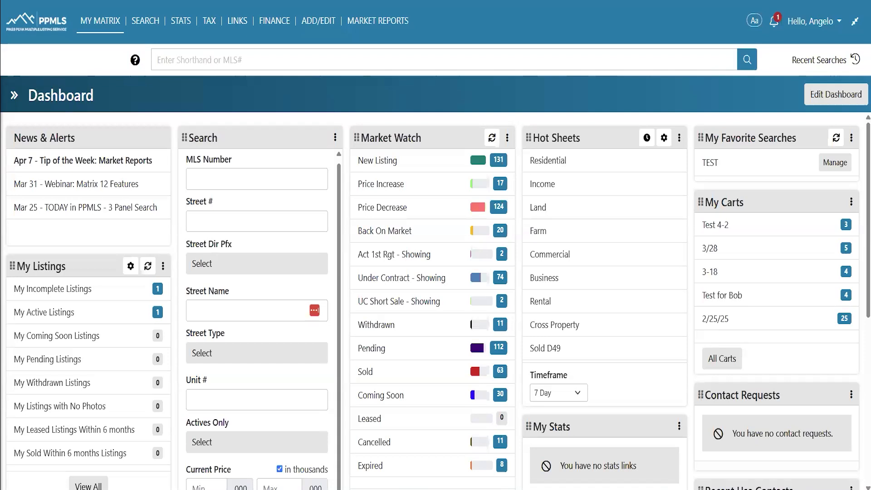
Choose Search (New!) from the SEARCH menu to start a new property search
{"action": "left_click", "coordinate": [143, 24]}
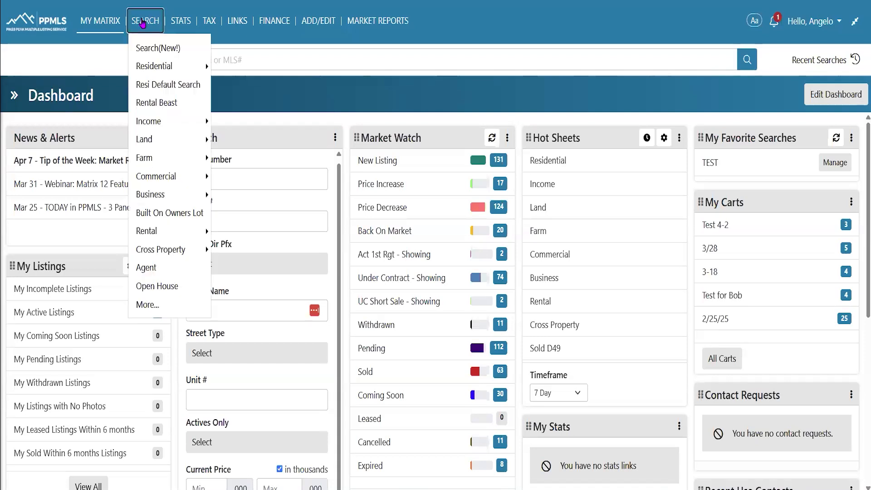
{"action": "left_click", "coordinate": [186, 50]}
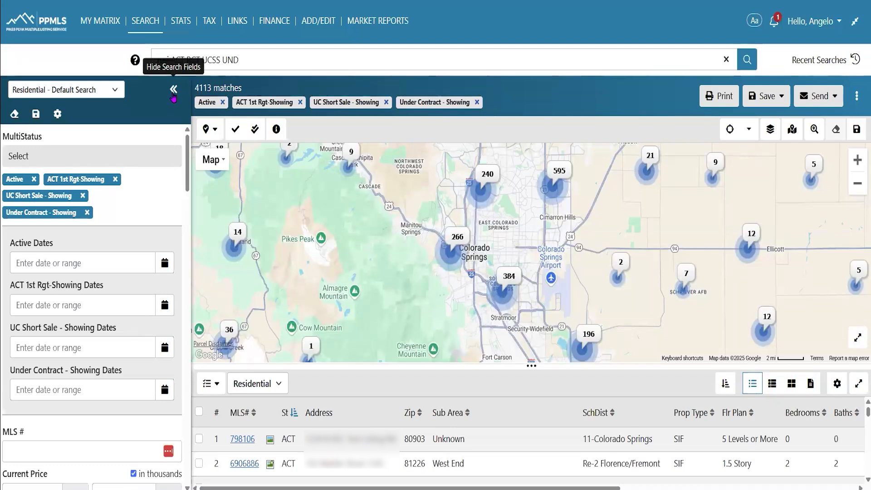
Hide the search fields and drag the map divider to the top so the results table fills the page
{"action": "left_click", "coordinate": [173, 89]}
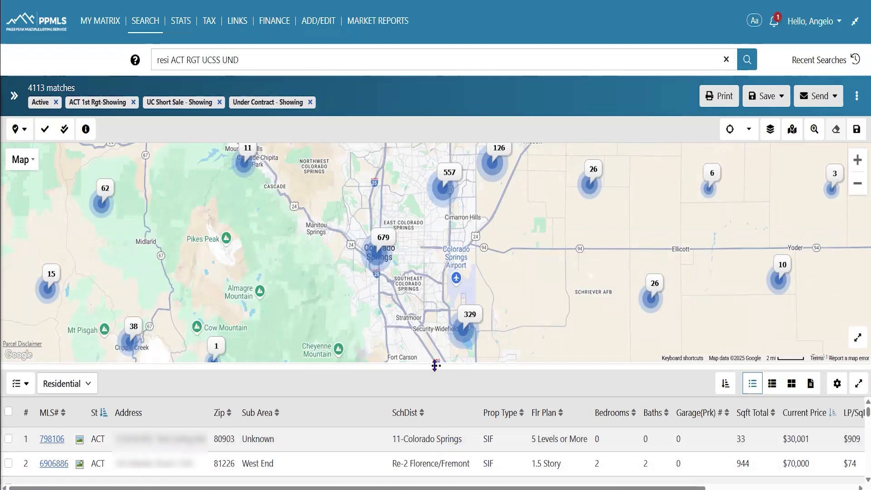
{"action": "left_click_drag", "start_coordinate": [435, 365], "coordinate": [424, 118]}
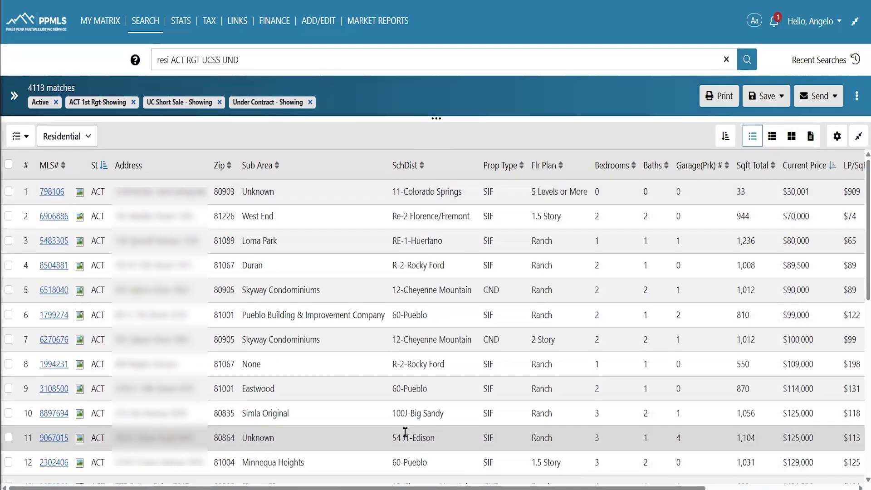
{"action": "scroll", "coordinate": [399, 244], "scroll_direction": "down", "scroll_amount": 2}
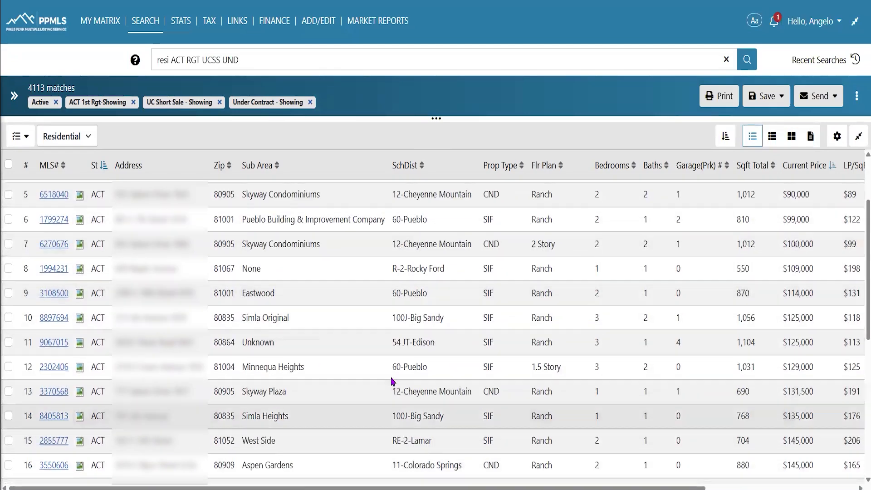
{"action": "scroll", "coordinate": [389, 300], "scroll_direction": "down", "scroll_amount": 2}
{"action": "scroll", "coordinate": [354, 349], "scroll_direction": "up", "scroll_amount": 4}
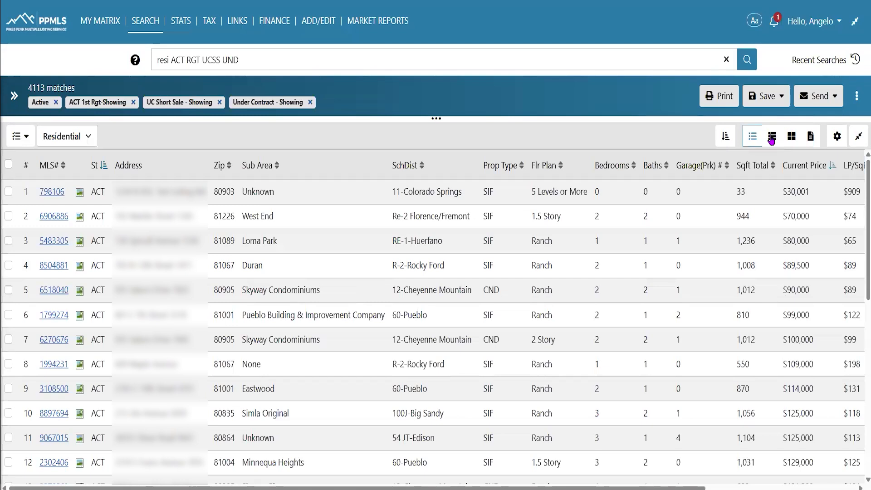
Switch the results to photo cards and page the $80,000 listing to photo 7 of 22
{"action": "left_click", "coordinate": [772, 138]}
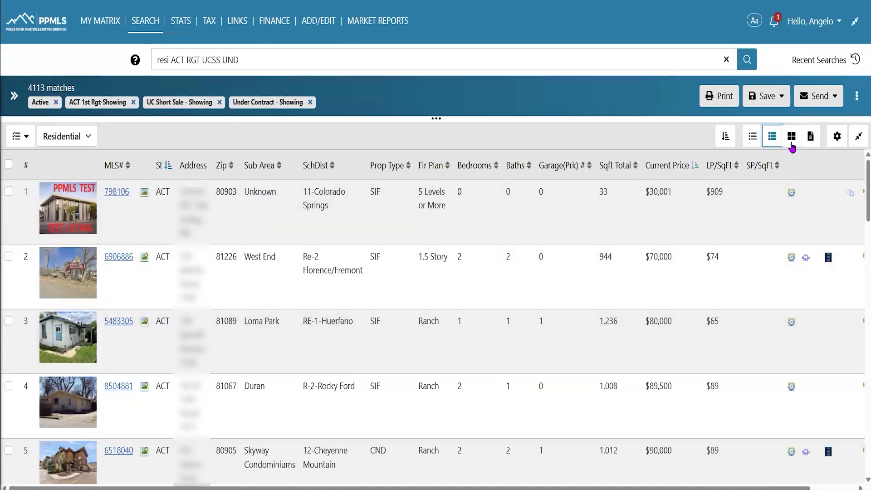
{"action": "left_click", "coordinate": [791, 144]}
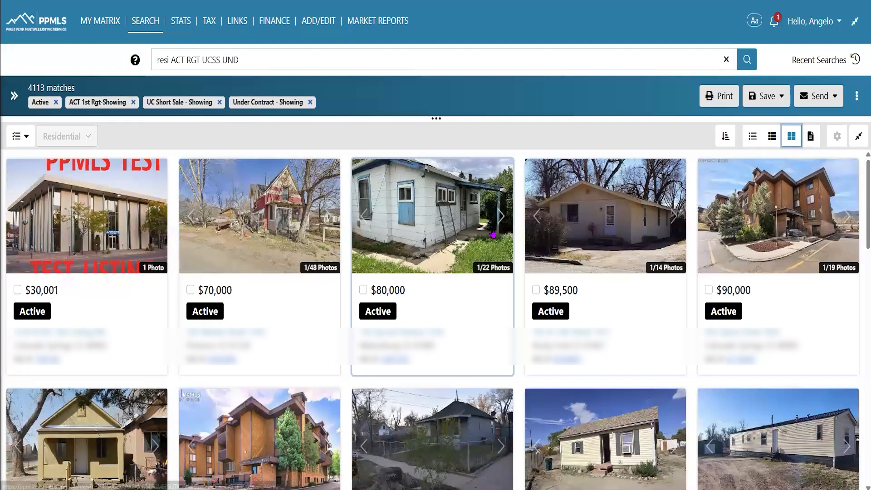
{"action": "left_click", "coordinate": [501, 220]}
{"action": "left_click", "coordinate": [501, 217]}
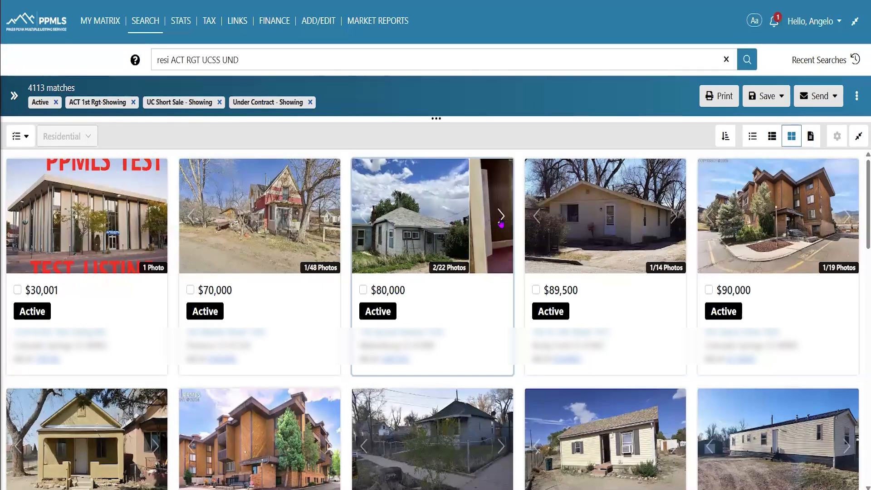
{"action": "left_click", "coordinate": [501, 217]}
{"action": "left_click", "coordinate": [501, 217]}
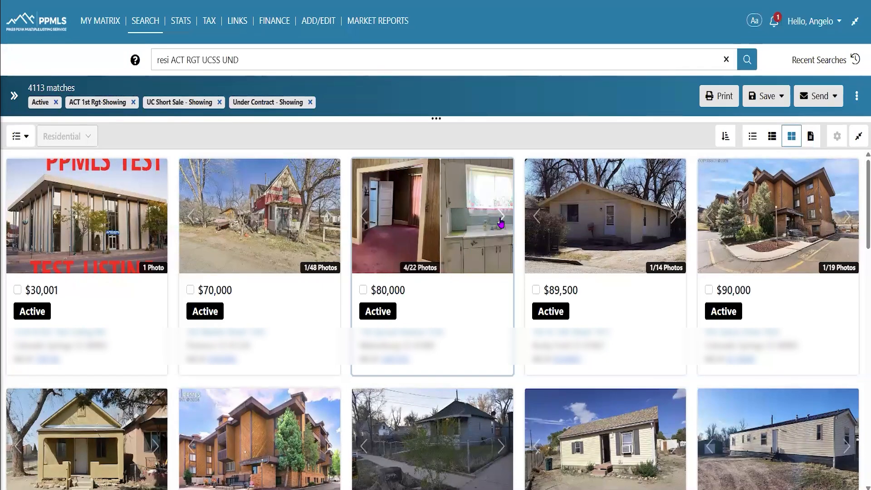
{"action": "left_click", "coordinate": [501, 218]}
{"action": "left_click", "coordinate": [501, 219]}
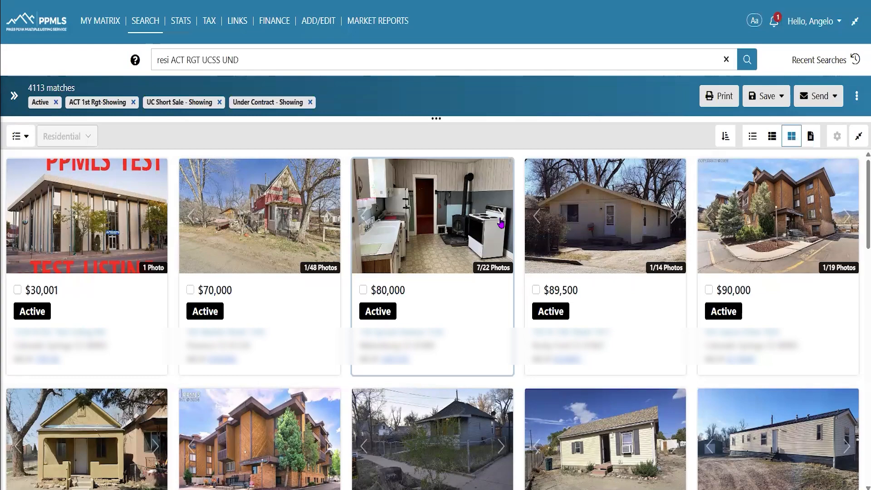
Show the search fields panel and switch the search type to Cross Property - Default Search
{"action": "left_click", "coordinate": [14, 96]}
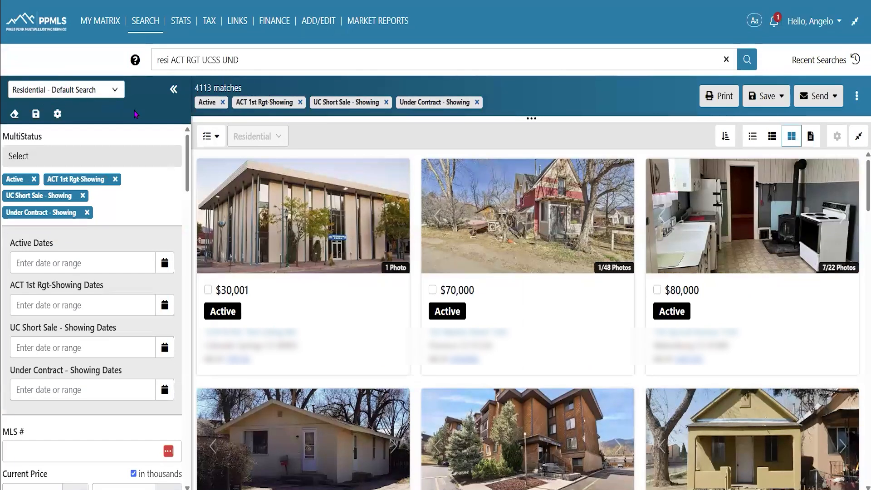
{"action": "left_click", "coordinate": [119, 91]}
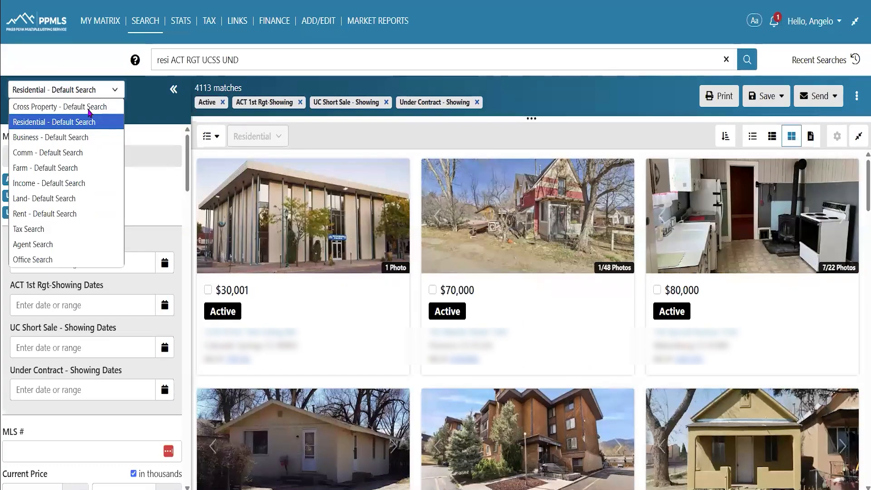
{"action": "left_click", "coordinate": [135, 210]}
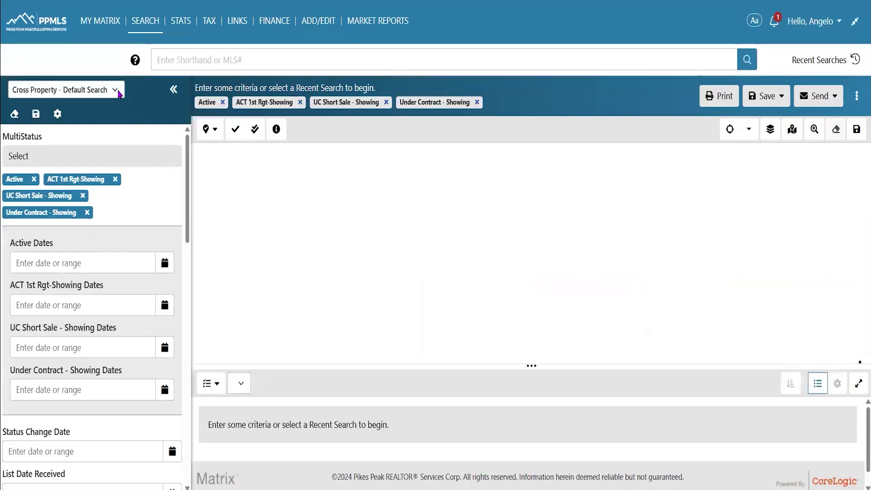
{"action": "left_click", "coordinate": [116, 90]}
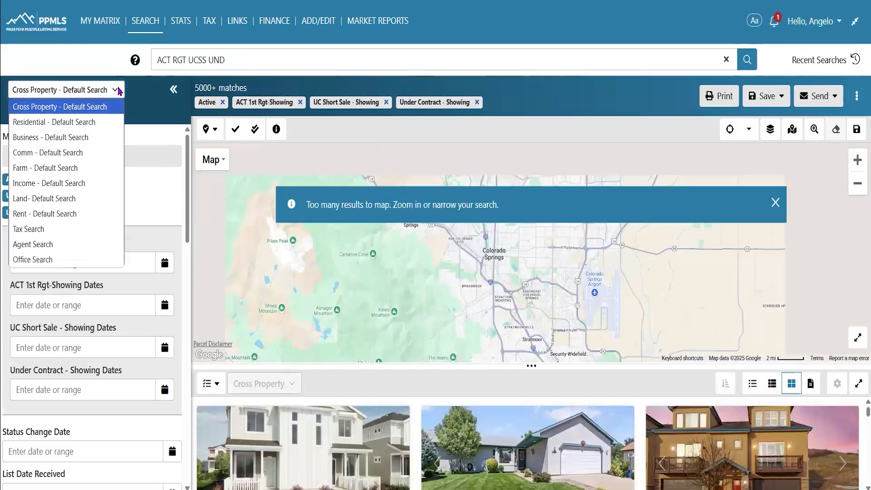
{"action": "left_click", "coordinate": [118, 90]}
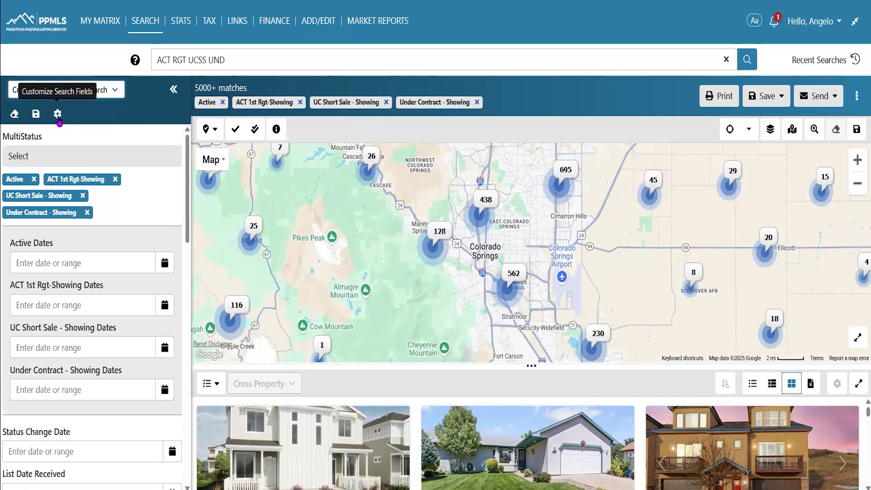
Open the Customize Search Fields dialog and filter the available fields for 'sold'
{"action": "left_click", "coordinate": [57, 115]}
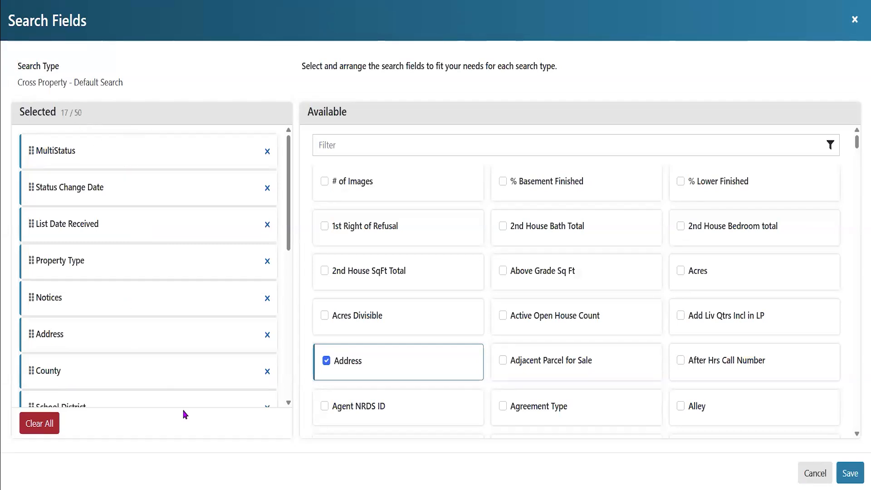
{"action": "scroll", "coordinate": [192, 336], "scroll_direction": "down", "scroll_amount": 2}
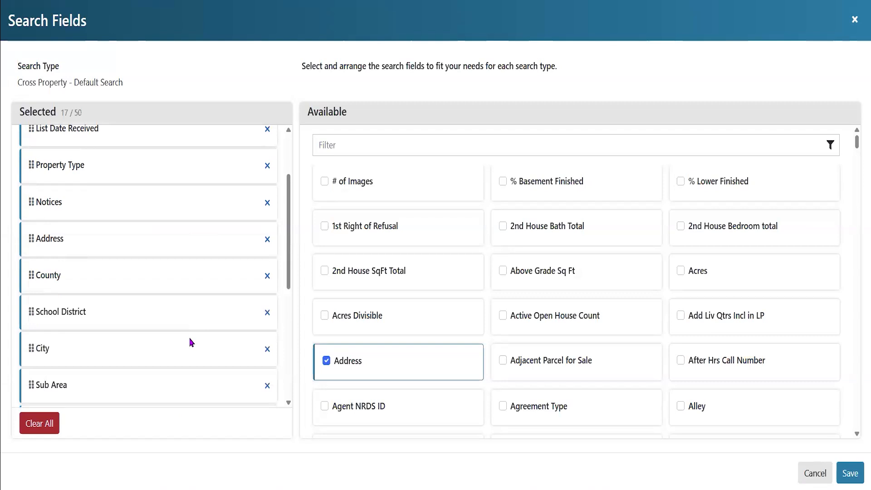
{"action": "scroll", "coordinate": [192, 343], "scroll_direction": "down", "scroll_amount": 4}
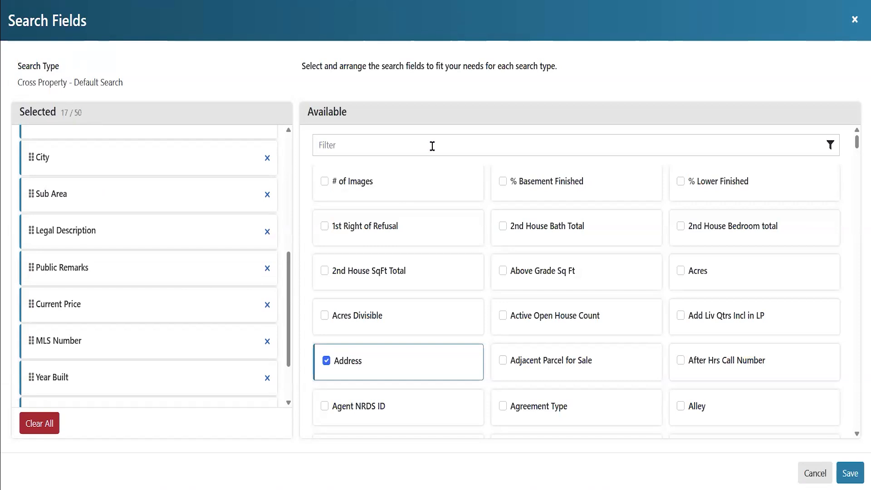
{"action": "left_click", "coordinate": [484, 143]}
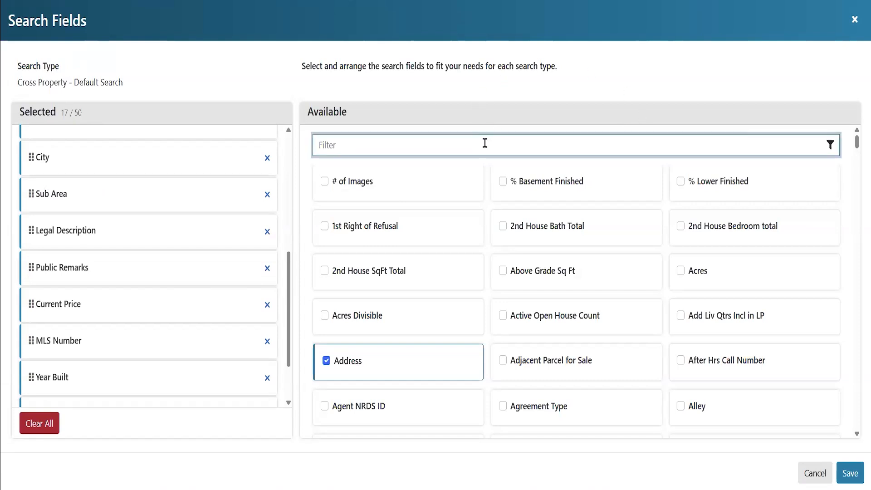
{"action": "type", "text": "sold"}
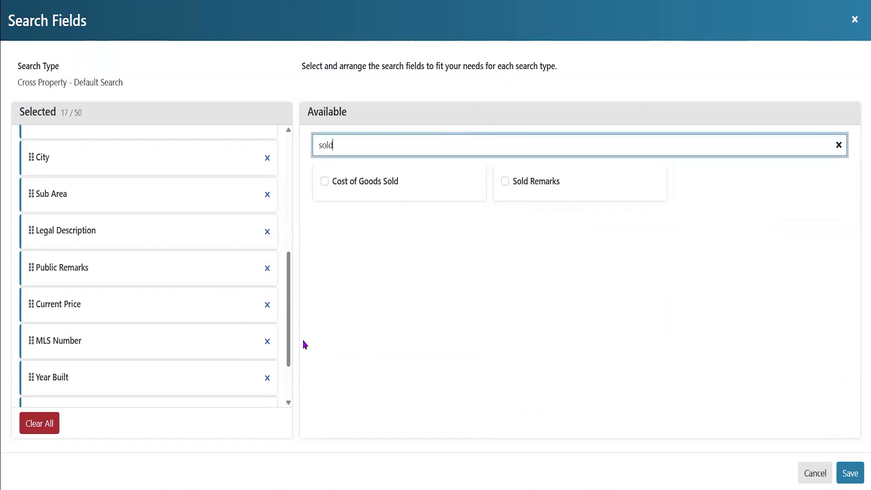
{"action": "scroll", "coordinate": [161, 292], "scroll_direction": "down", "scroll_amount": 2}
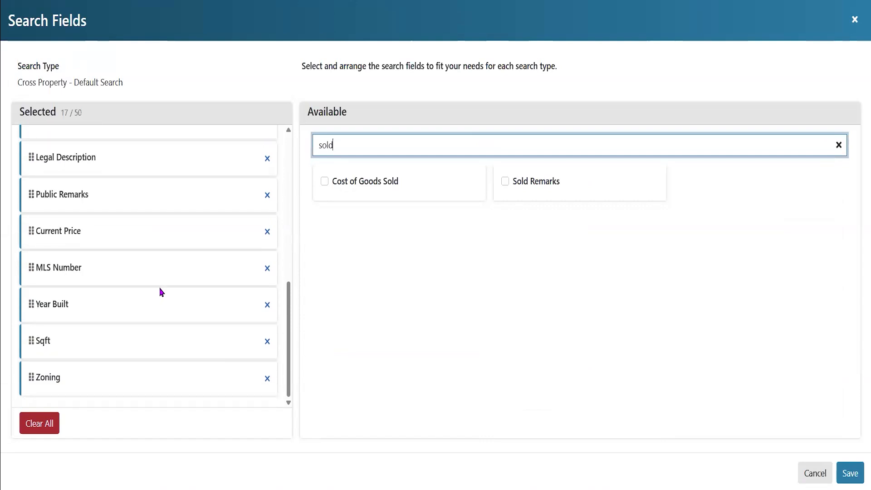
{"action": "scroll", "coordinate": [162, 292], "scroll_direction": "up", "scroll_amount": 8}
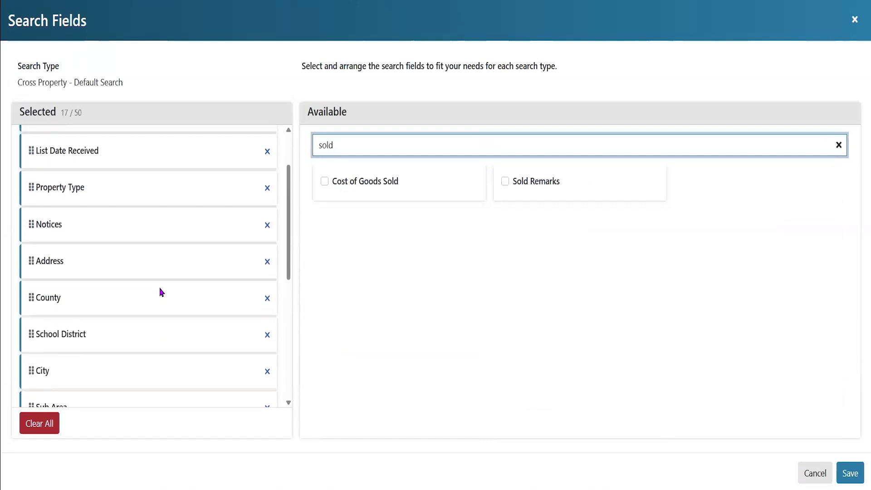
{"action": "scroll", "coordinate": [162, 291], "scroll_direction": "up", "scroll_amount": 2}
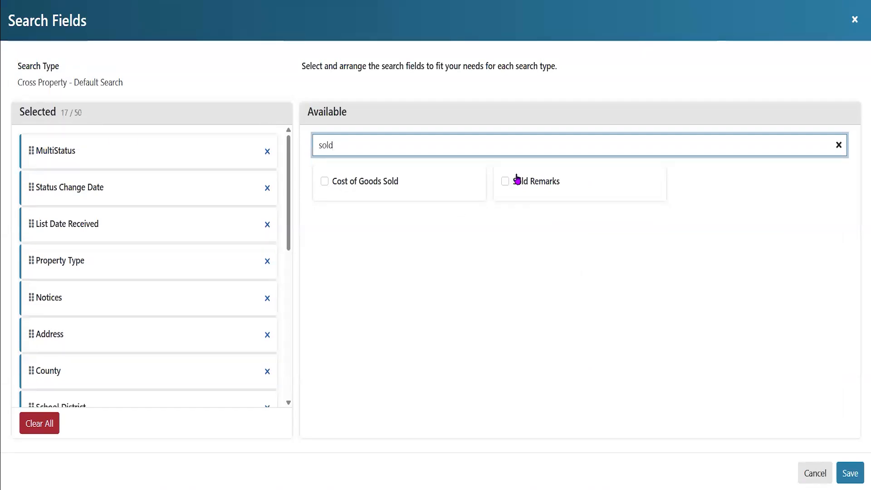
Filter for 'clo', check Close Price, and drag it to the top of the Selected fields
{"action": "key", "text": "BackSpace"}
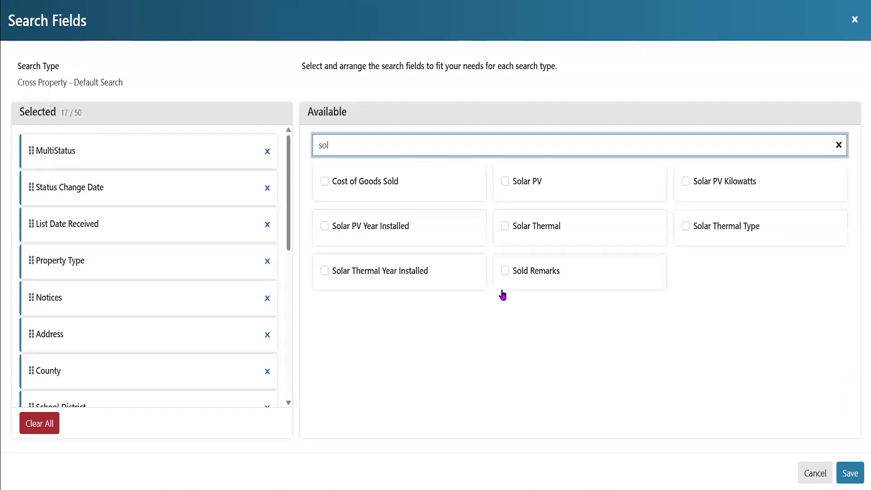
{"action": "key", "text": "BackSpace"}
{"action": "key", "text": "BackSpace"}
{"action": "key", "text": "BackSpace"}
{"action": "type", "text": "clo"}
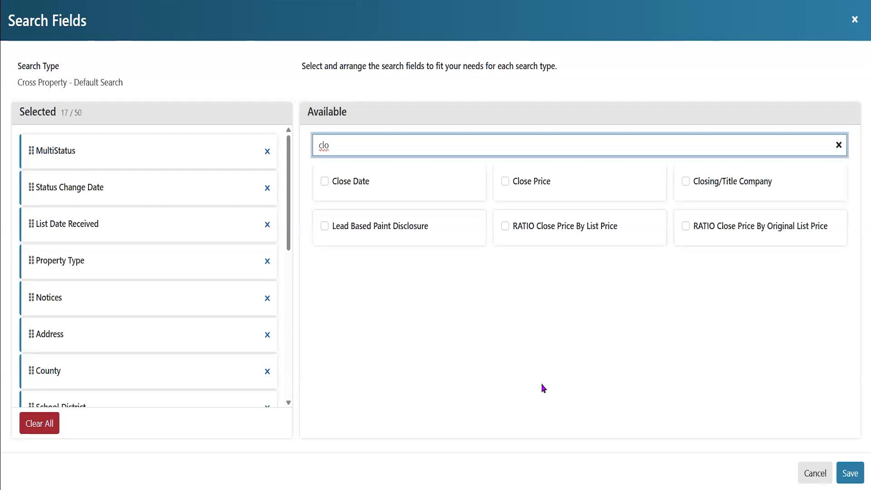
{"action": "left_click", "coordinate": [506, 186]}
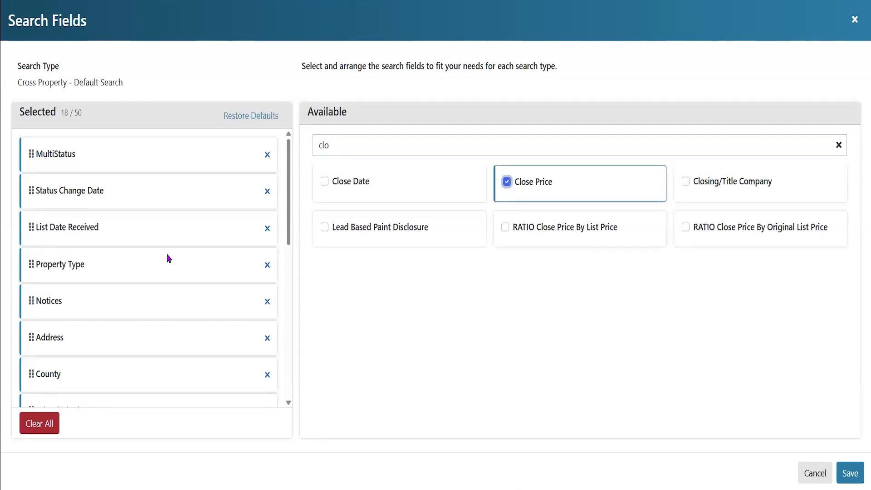
{"action": "scroll", "coordinate": [146, 286], "scroll_direction": "down", "scroll_amount": 5}
{"action": "scroll", "coordinate": [146, 286], "scroll_direction": "down", "scroll_amount": 3}
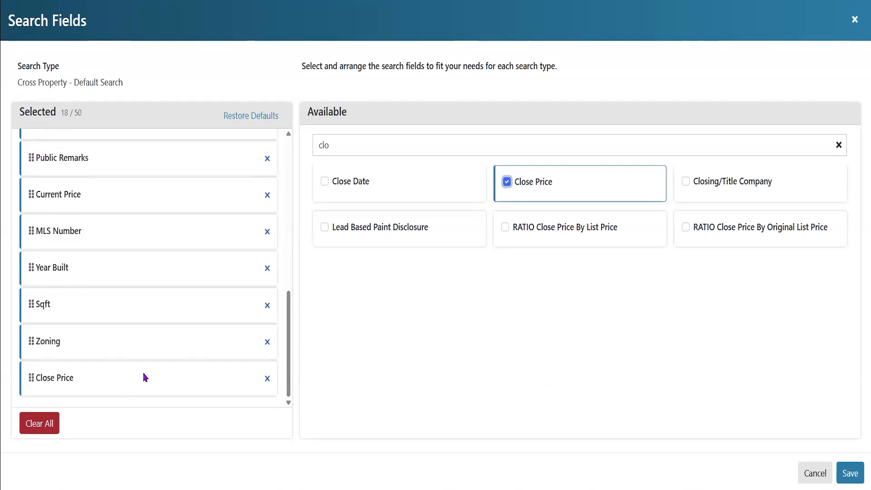
{"action": "left_click_drag", "start_coordinate": [31, 378], "coordinate": [36, 170]}
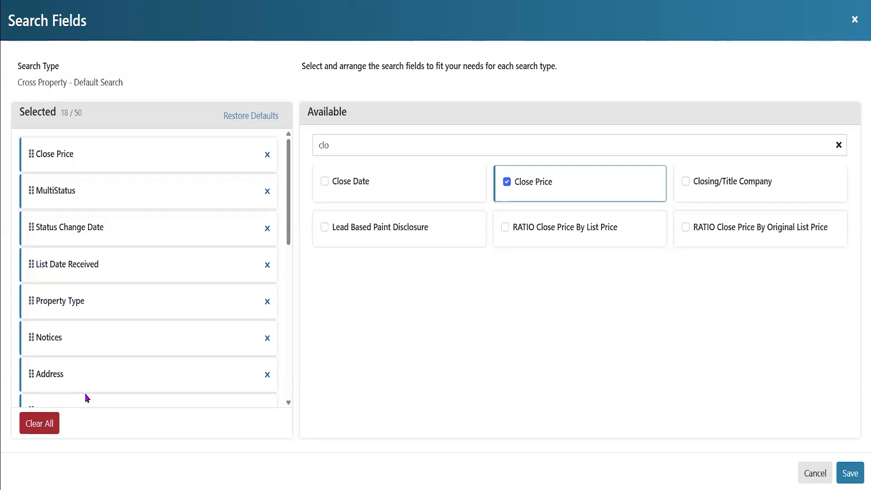
Save the search field layout, then drag the map divider upward to show more listing cards
{"action": "left_click", "coordinate": [848, 476]}
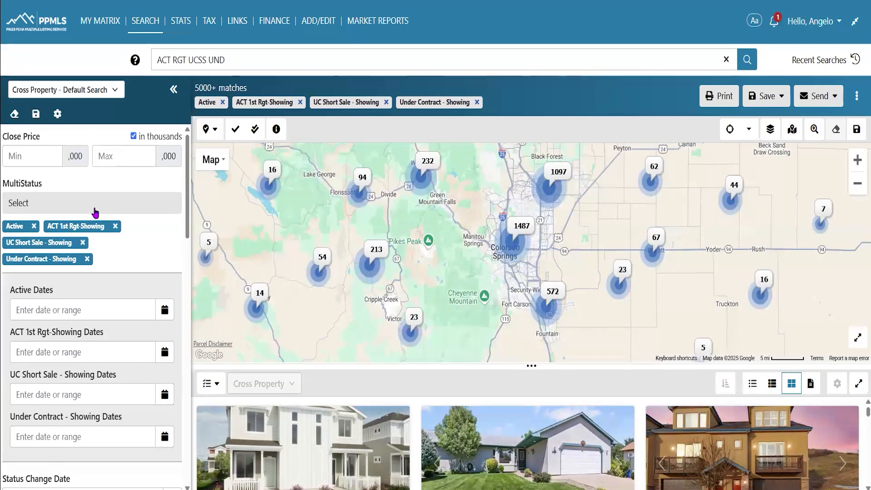
{"action": "left_click_drag", "start_coordinate": [526, 365], "coordinate": [533, 202]}
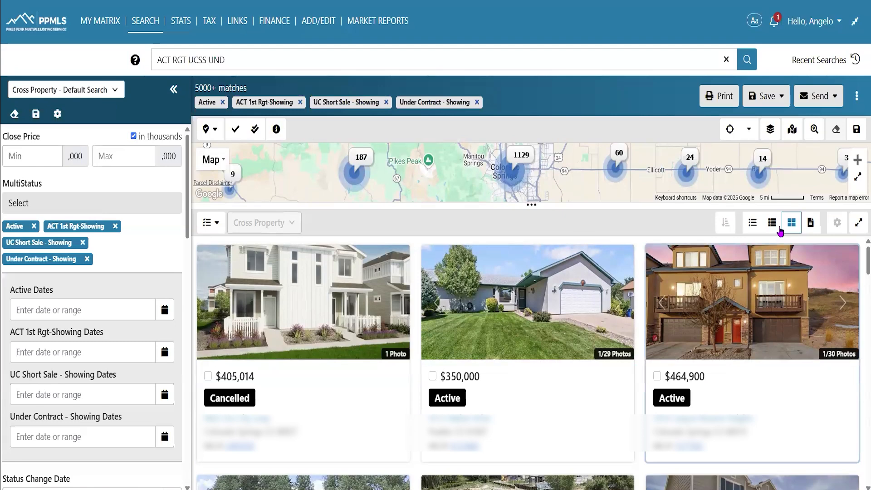
Show the results as a table, then review the results-list columns and cancel without saving
{"action": "left_click", "coordinate": [754, 224]}
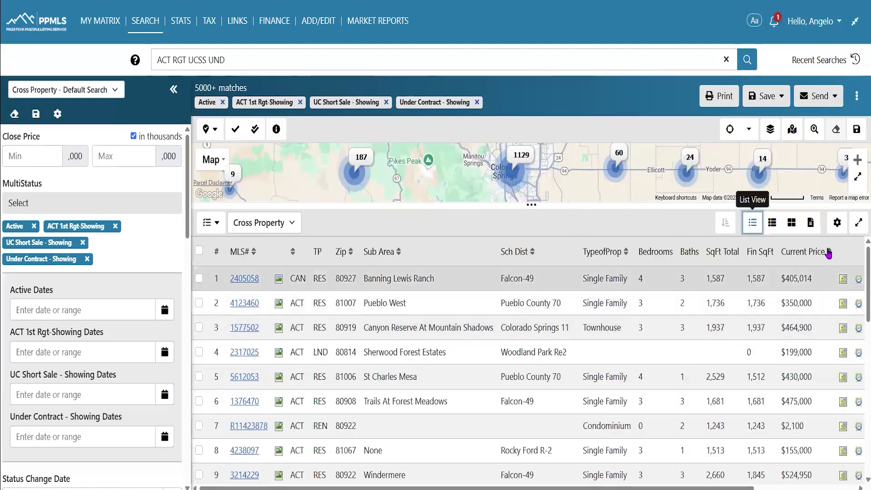
{"action": "left_click", "coordinate": [839, 229]}
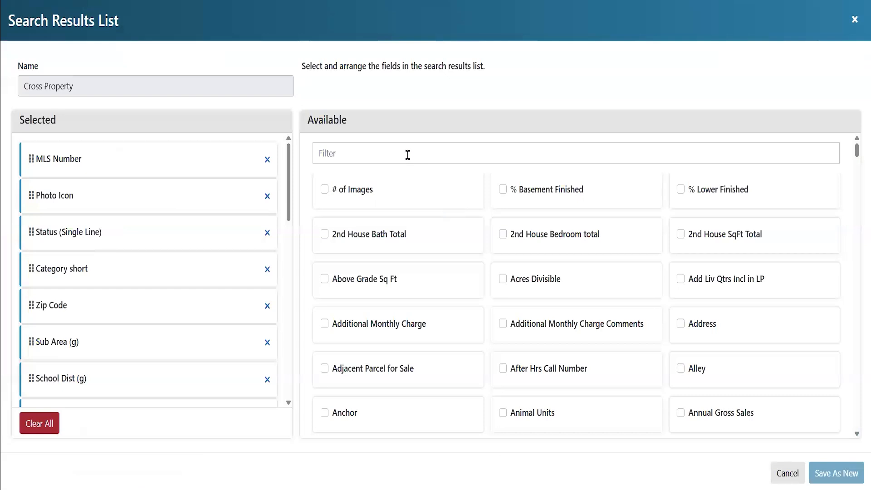
{"action": "scroll", "coordinate": [197, 223], "scroll_direction": "down", "scroll_amount": 4}
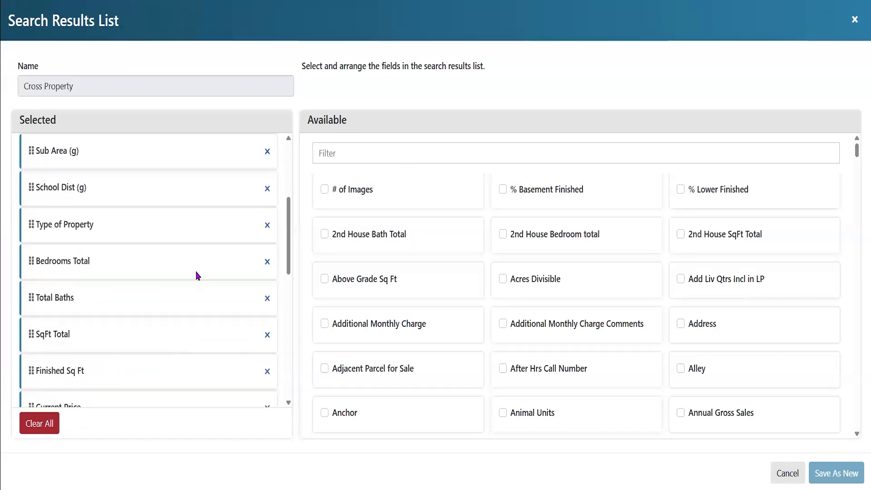
{"action": "scroll", "coordinate": [75, 325], "scroll_direction": "down", "scroll_amount": 6}
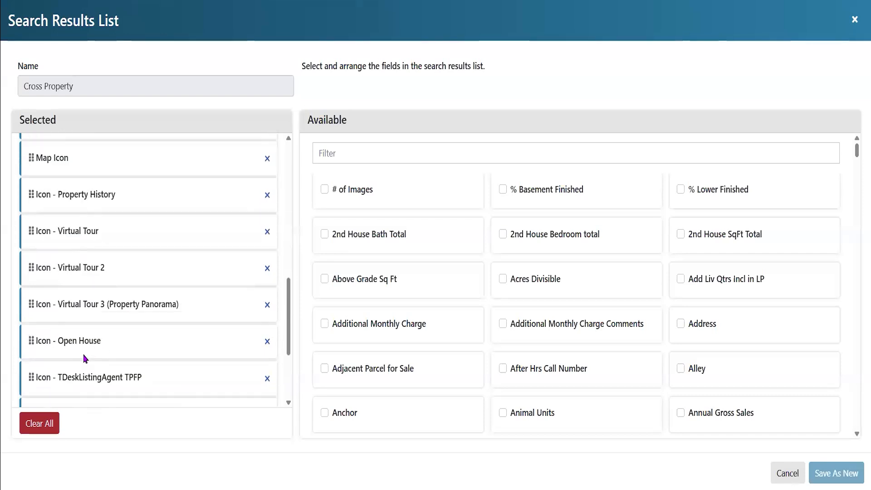
{"action": "left_click", "coordinate": [774, 472]}
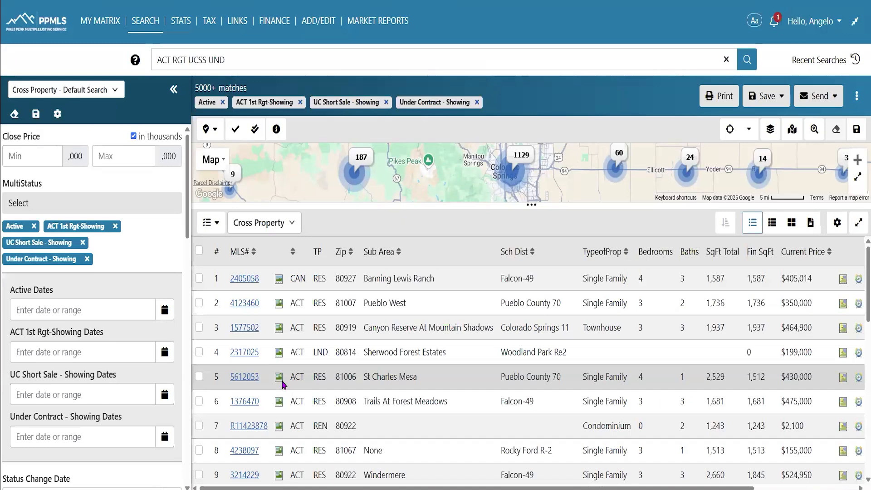
View the first listing's details, then restore the search fields and drag the splitter down to enlarge the map
{"action": "left_click", "coordinate": [240, 278]}
{"action": "scroll", "coordinate": [383, 380], "scroll_direction": "down", "scroll_amount": 3}
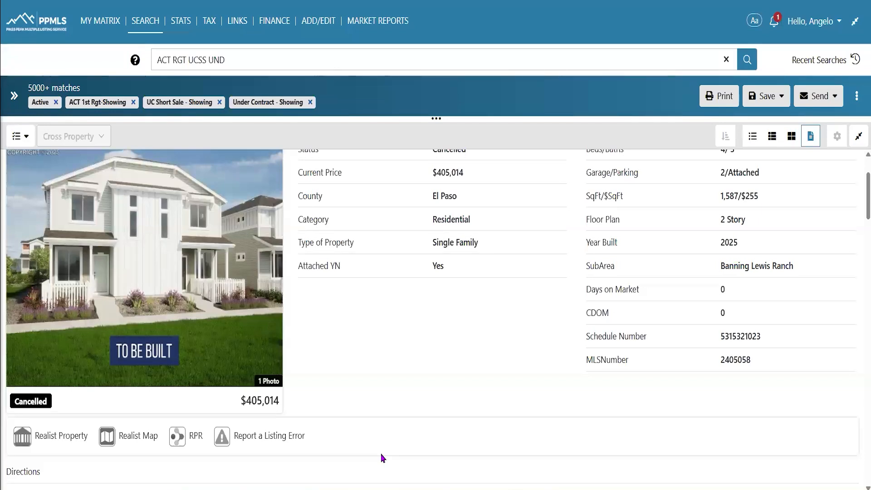
{"action": "left_click", "coordinate": [14, 96]}
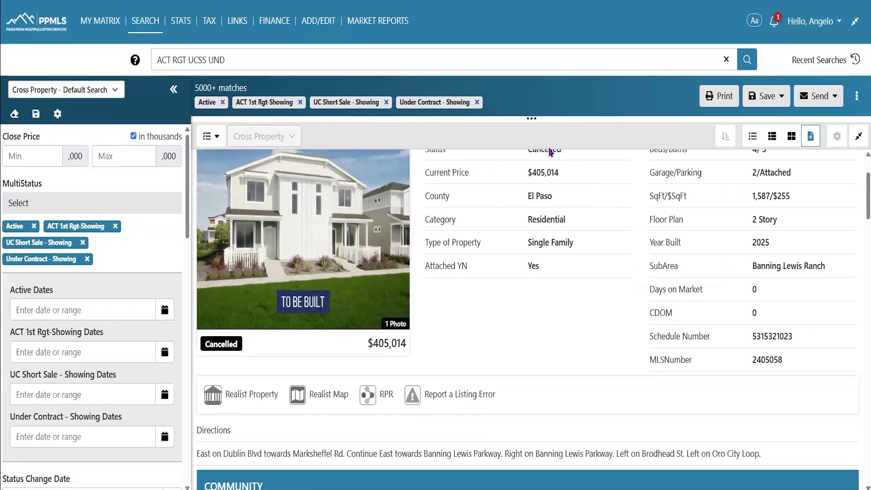
{"action": "left_click_drag", "start_coordinate": [529, 114], "coordinate": [498, 489]}
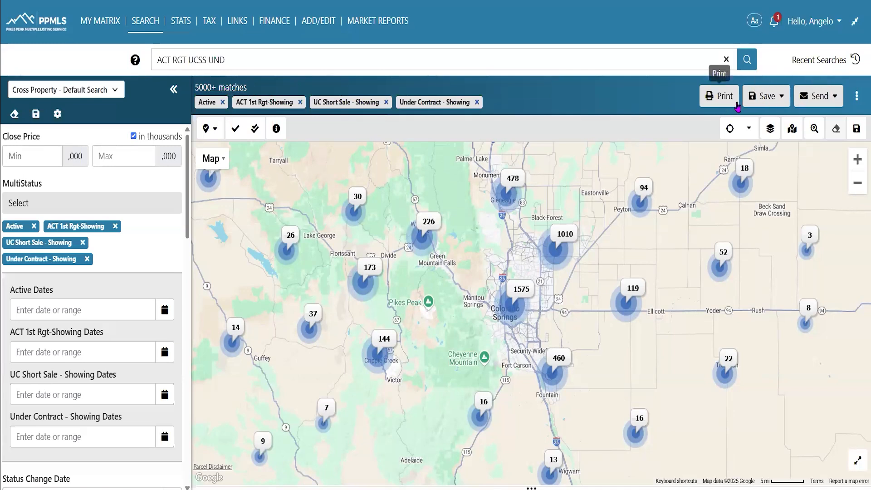
{"action": "left_click", "coordinate": [857, 96]}
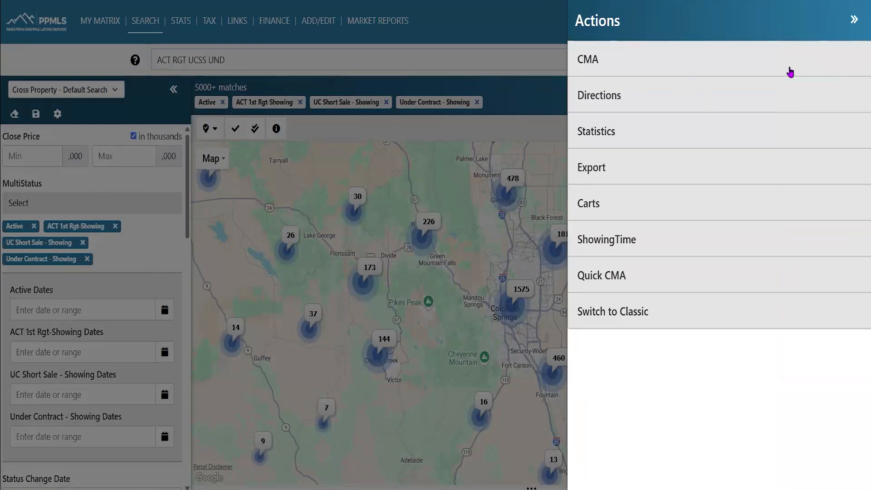
{"action": "left_click", "coordinate": [854, 20]}
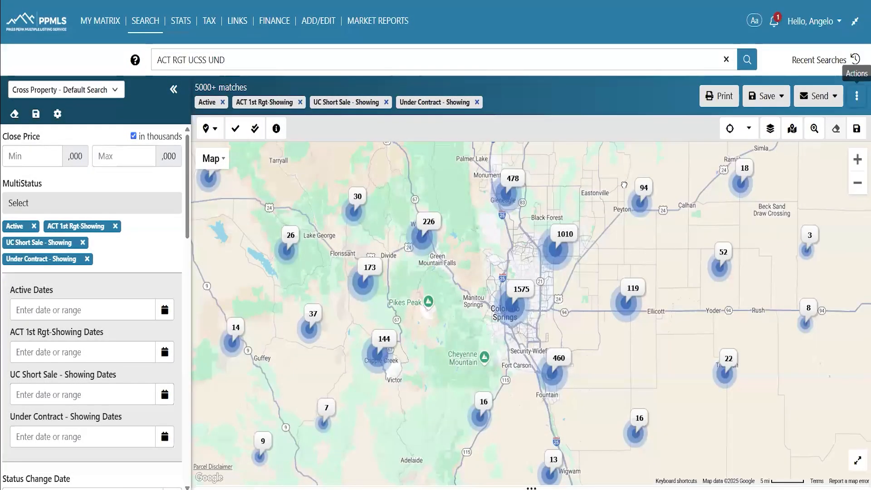
{"action": "left_click", "coordinate": [751, 130]}
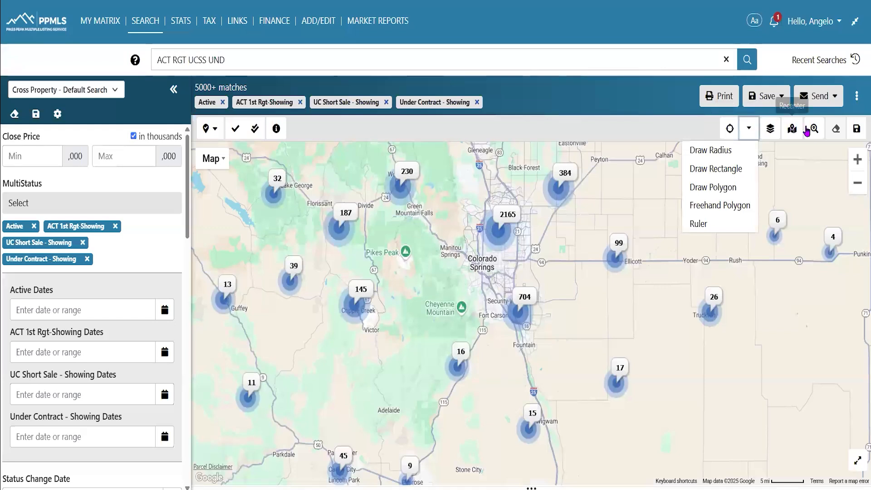
{"action": "left_click", "coordinate": [749, 129]}
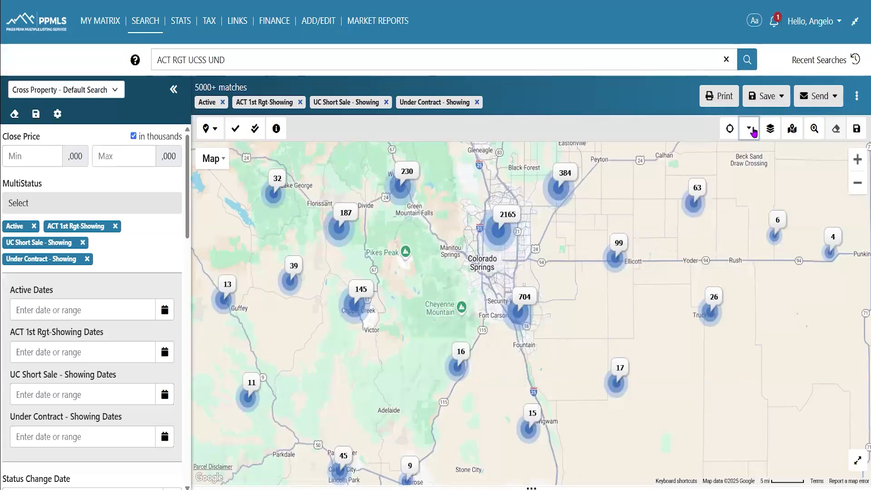
Jump the map to a typed downtown Colorado Springs street address and nudge the view around the pin
{"action": "left_click", "coordinate": [821, 136]}
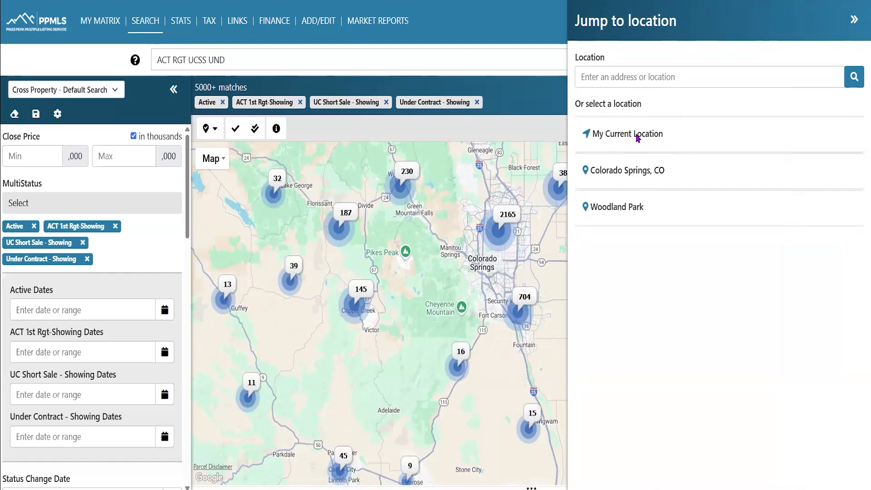
{"action": "left_click", "coordinate": [627, 77]}
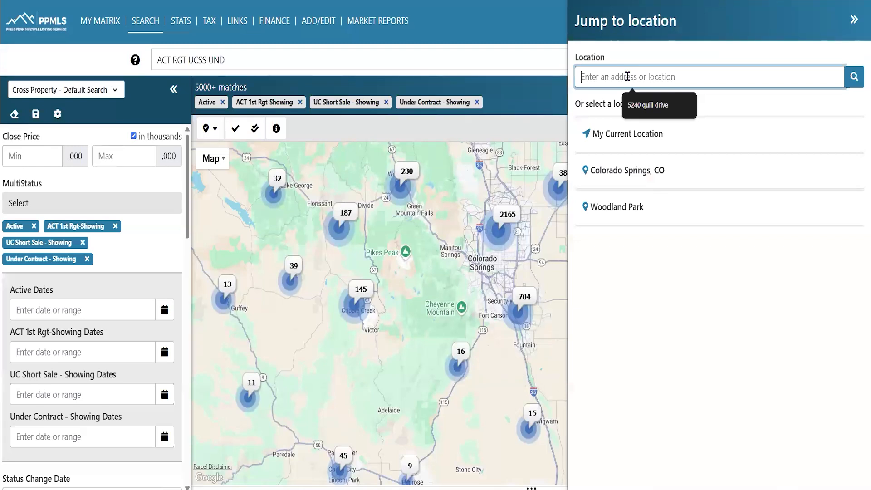
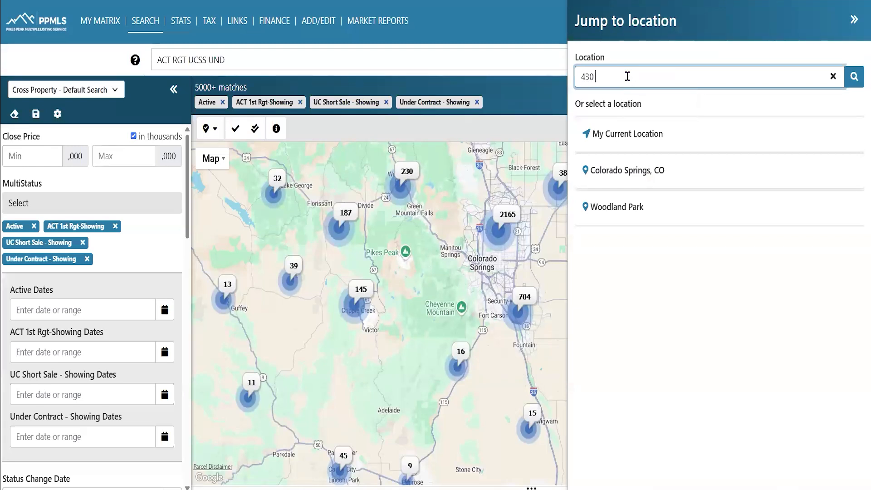
{"action": "left_click", "coordinate": [854, 77]}
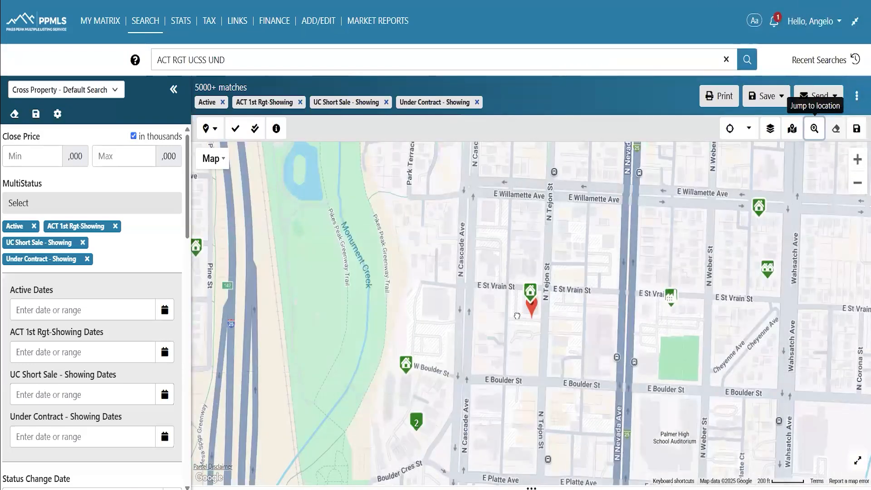
{"action": "left_click_drag", "start_coordinate": [519, 311], "coordinate": [487, 299]}
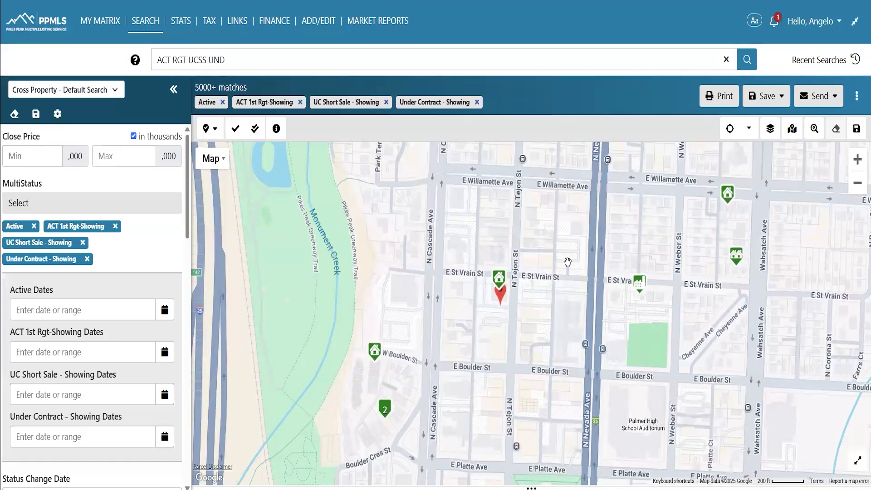
{"action": "left_click", "coordinate": [744, 136]}
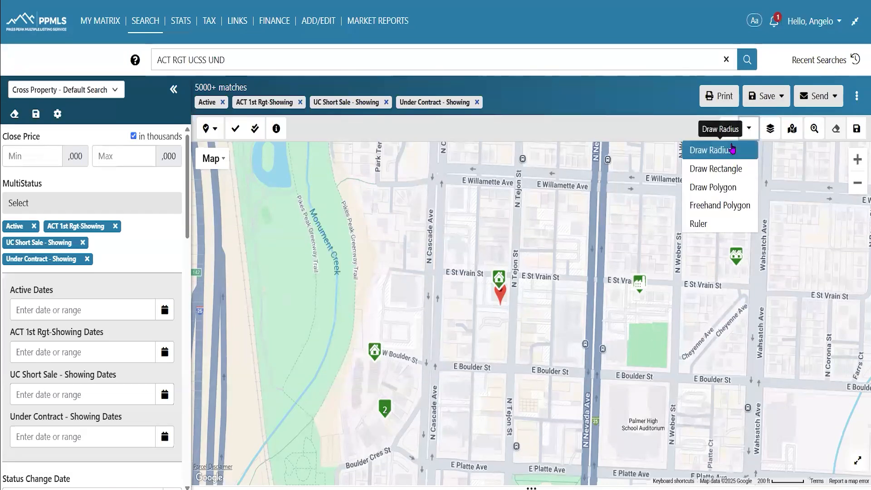
{"action": "left_click", "coordinate": [732, 149]}
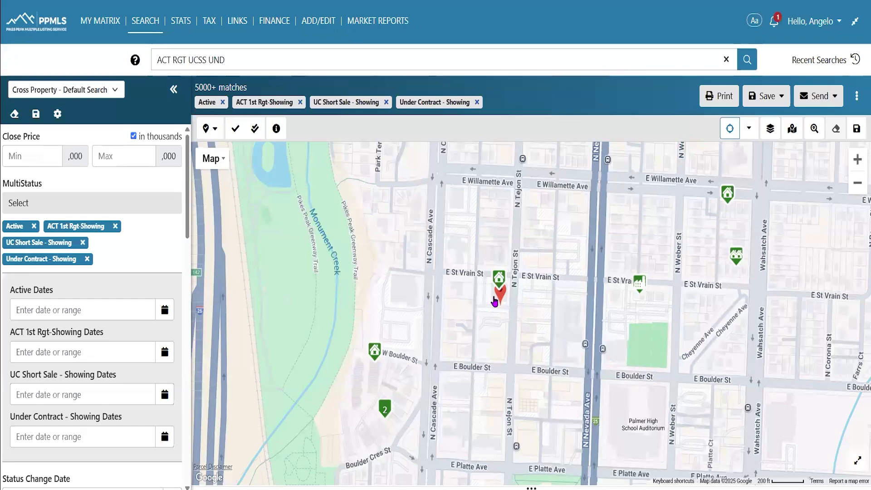
{"action": "left_click_drag", "start_coordinate": [495, 301], "coordinate": [552, 376]}
{"action": "left_click_drag", "start_coordinate": [573, 407], "coordinate": [611, 445]}
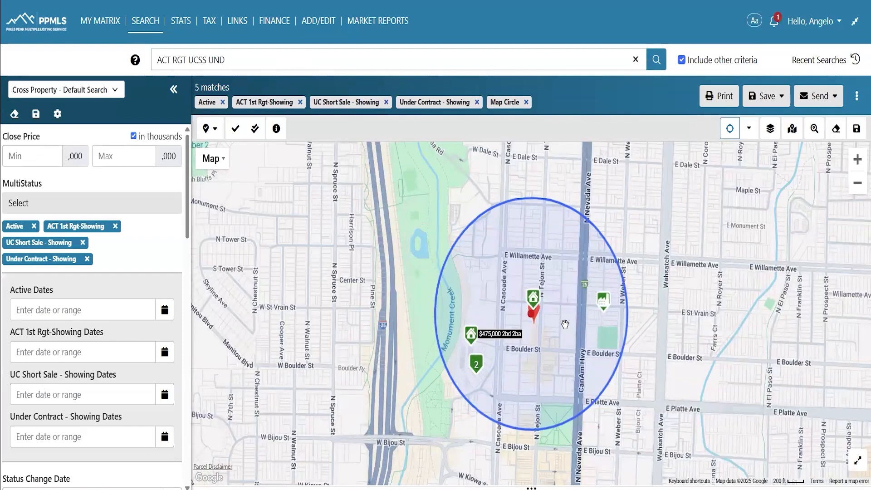
{"action": "left_click", "coordinate": [531, 318]}
{"action": "left_click_drag", "start_coordinate": [531, 318], "coordinate": [584, 325]}
{"action": "left_click", "coordinate": [564, 263]}
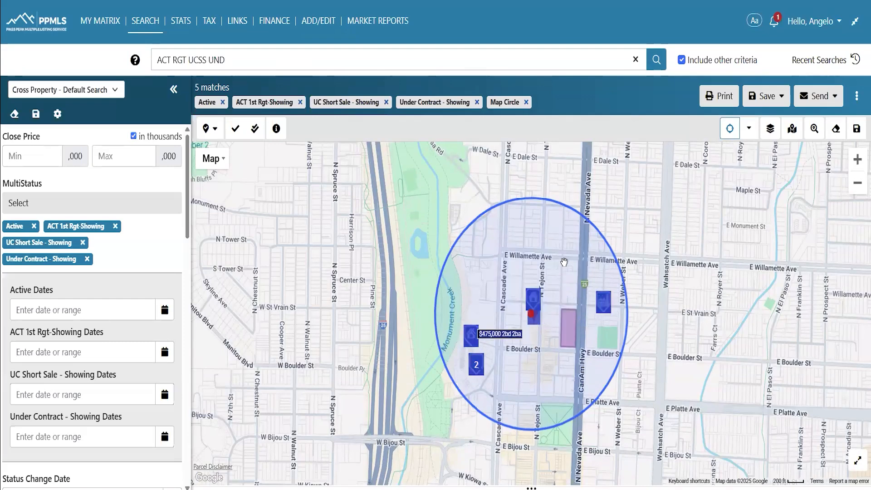
{"action": "left_click", "coordinate": [634, 295]}
{"action": "scroll", "coordinate": [600, 278], "scroll_direction": "up", "scroll_amount": 1}
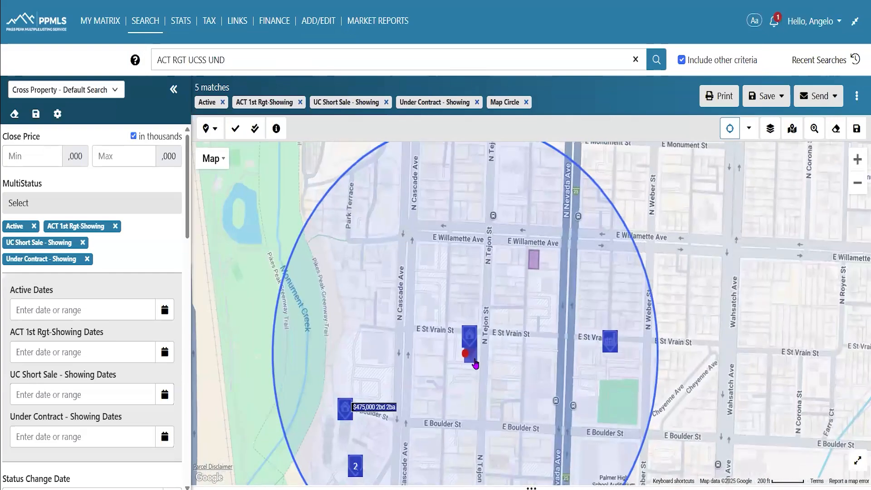
{"action": "left_click", "coordinate": [468, 357]}
{"action": "left_click_drag", "start_coordinate": [468, 357], "coordinate": [495, 370]}
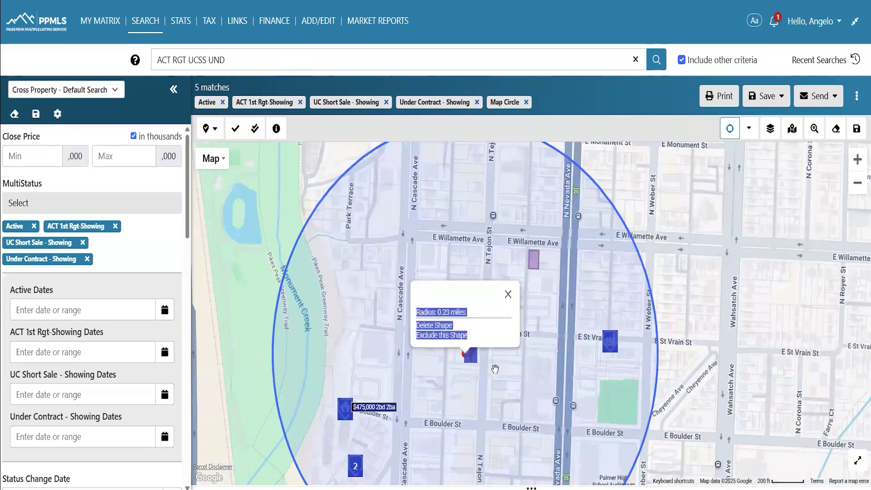
{"action": "left_click", "coordinate": [490, 317]}
{"action": "left_click", "coordinate": [508, 295]}
{"action": "left_click", "coordinate": [465, 353]}
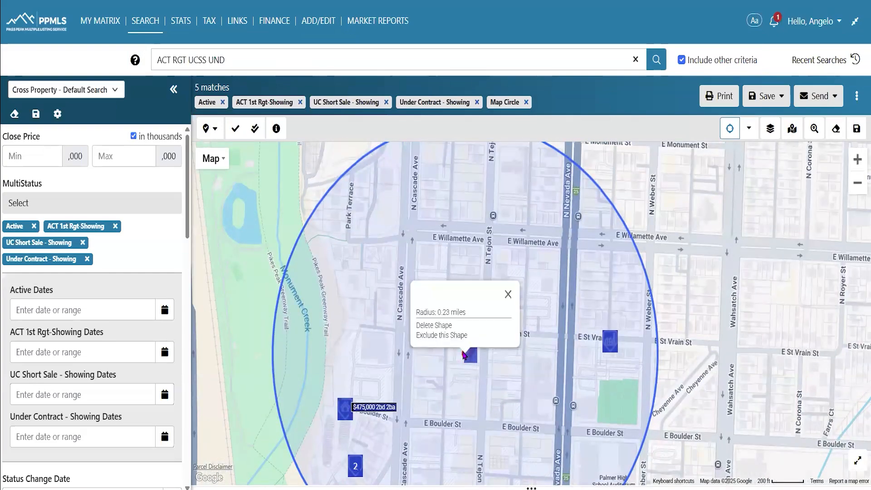
{"action": "left_click", "coordinate": [466, 358]}
{"action": "left_click", "coordinate": [466, 359]}
{"action": "left_click", "coordinate": [509, 295]}
{"action": "left_click", "coordinate": [698, 257]}
{"action": "left_click", "coordinate": [744, 223]}
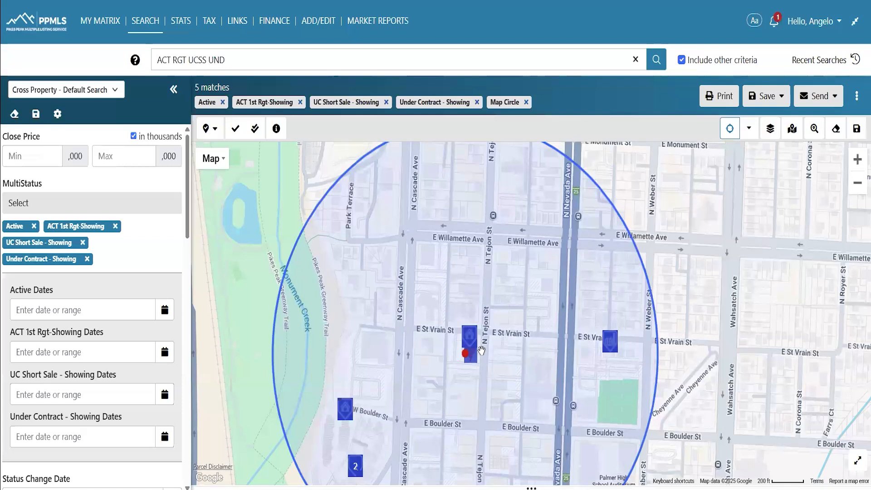
{"action": "left_click", "coordinate": [466, 359]}
{"action": "left_click_drag", "start_coordinate": [428, 353], "coordinate": [515, 314]}
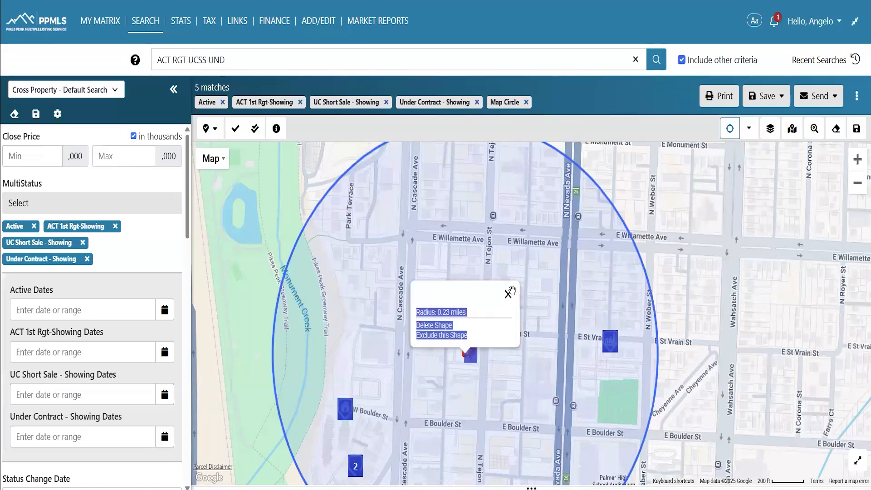
{"action": "left_click", "coordinate": [508, 294]}
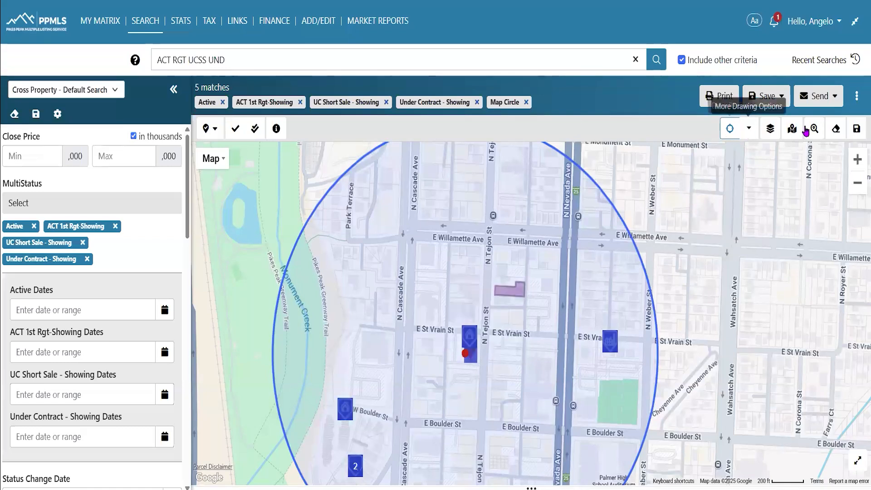
Clear all map shapes and draw a new radius circle north of Willamette Ave
{"action": "left_click", "coordinate": [836, 130]}
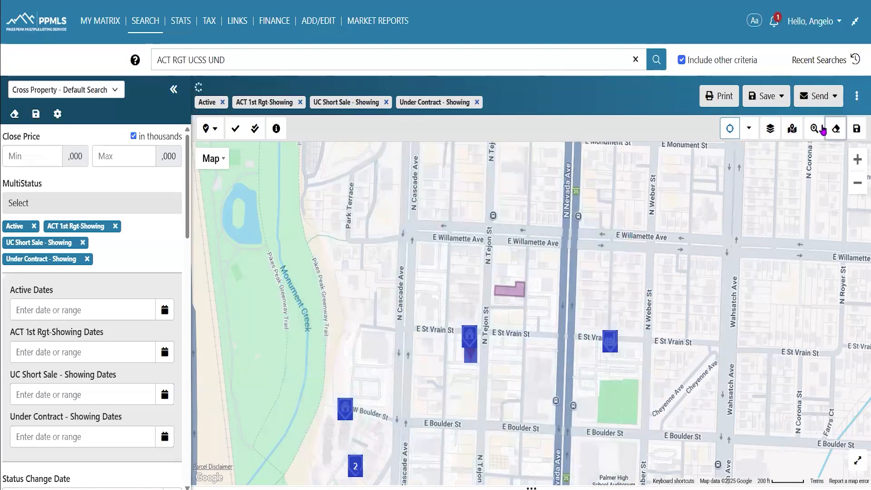
{"action": "scroll", "coordinate": [540, 291], "scroll_direction": "down", "scroll_amount": 1}
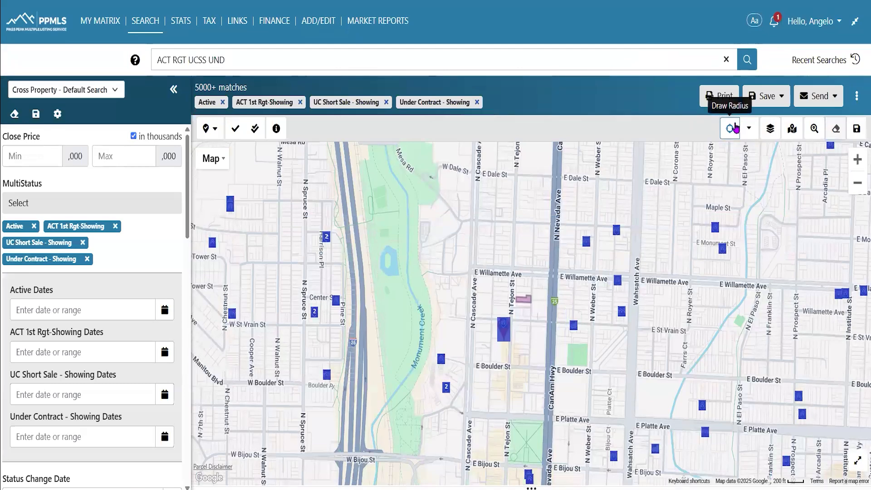
{"action": "left_click_drag", "start_coordinate": [480, 307], "coordinate": [510, 325]}
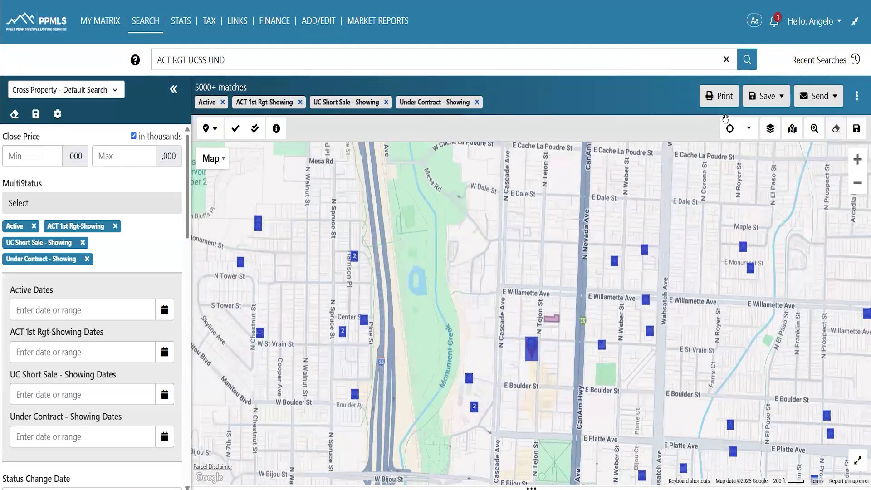
{"action": "left_click", "coordinate": [730, 129]}
{"action": "left_click_drag", "start_coordinate": [516, 235], "coordinate": [563, 293]}
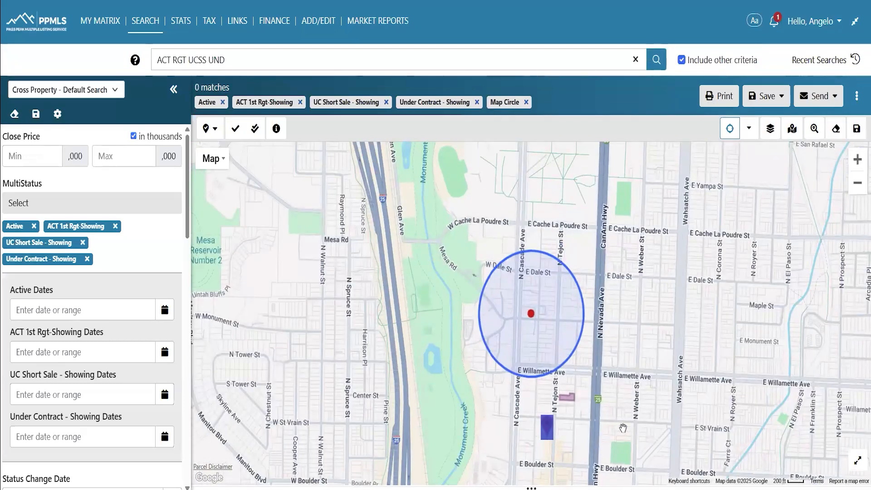
Move the circle onto the $596,000 listing near Tejon St, a 0.13-mile radius giving 1 match
{"action": "left_click", "coordinate": [531, 317]}
{"action": "mouse_move", "coordinate": [532, 322]}
{"action": "left_mouse_down"}
{"action": "mouse_move", "coordinate": [550, 350]}
{"action": "mouse_move", "coordinate": [547, 431]}
{"action": "left_mouse_up"}
{"action": "scroll", "coordinate": [665, 394], "scroll_direction": "down", "scroll_amount": 3}
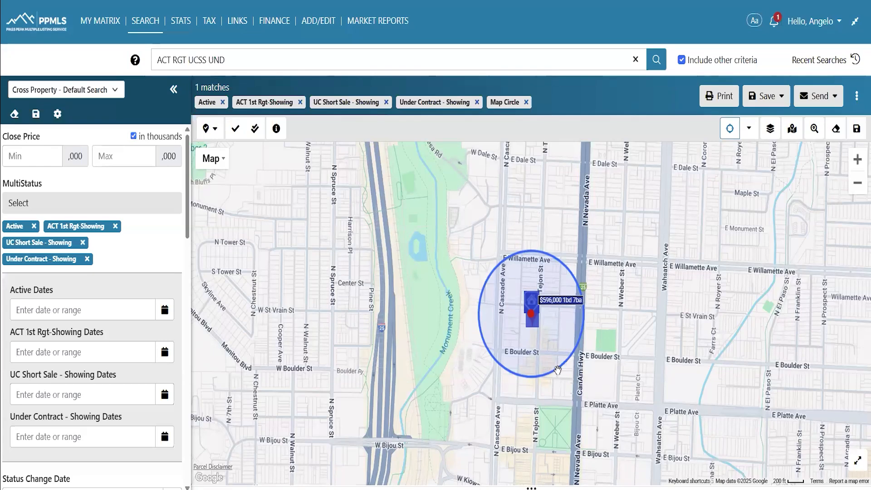
{"action": "left_click", "coordinate": [529, 321]}
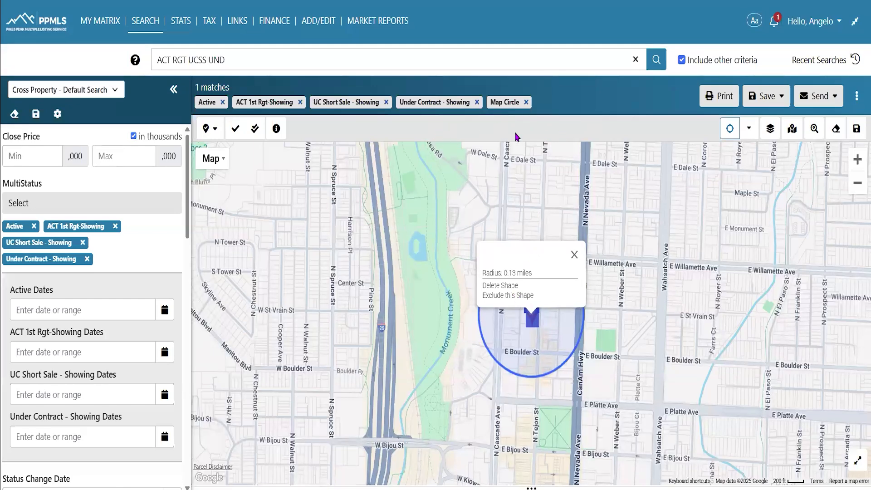
{"action": "left_click", "coordinate": [729, 132]}
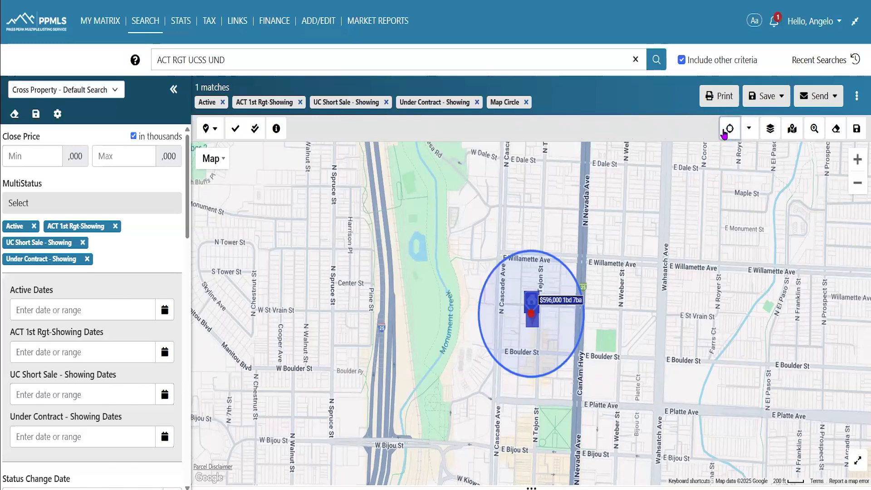
Draw a rectangle around Monument St
{"action": "left_click", "coordinate": [749, 129]}
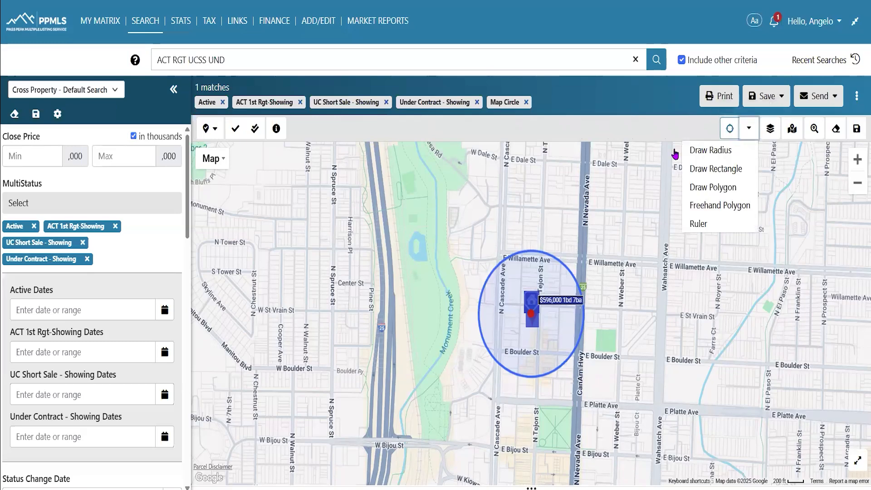
{"action": "left_click", "coordinate": [705, 170]}
{"action": "left_click_drag", "start_coordinate": [594, 207], "coordinate": [729, 255]}
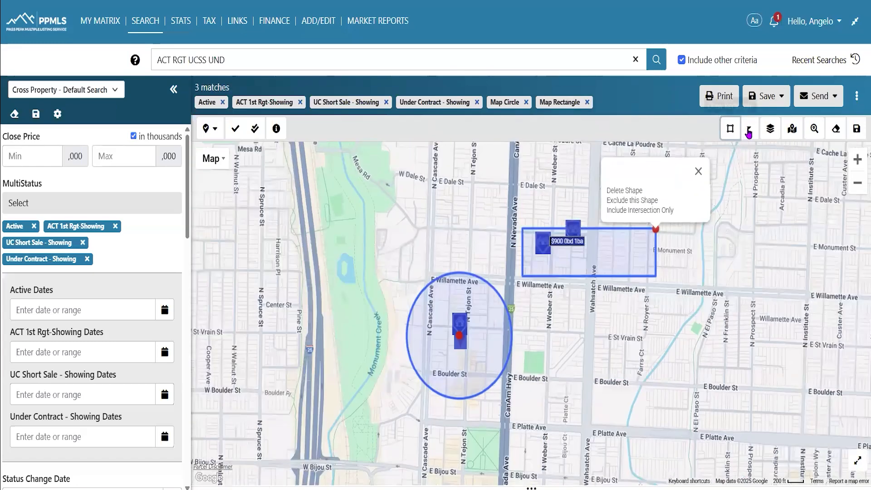
Draw a four-corner polygon east of Wahsatch Ave, widening results to 3 matches
{"action": "left_click", "coordinate": [749, 129]}
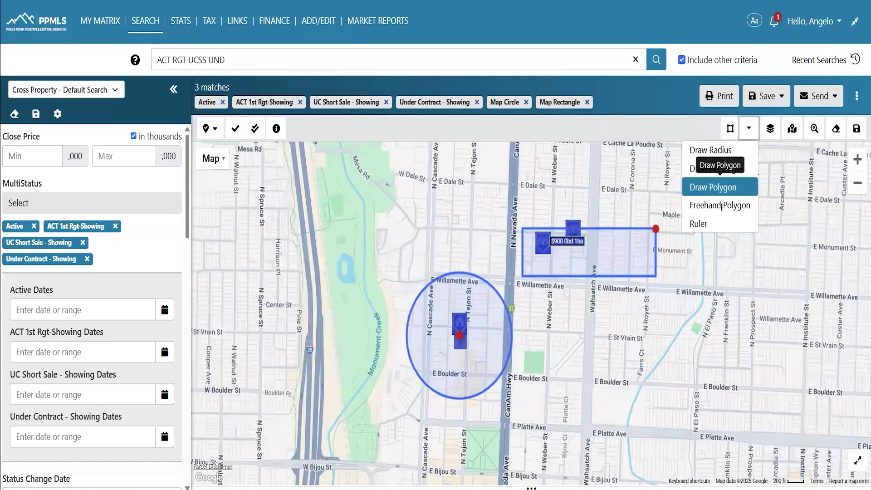
{"action": "left_click", "coordinate": [738, 178]}
{"action": "left_click", "coordinate": [618, 336]}
{"action": "left_click", "coordinate": [563, 388]}
{"action": "left_click", "coordinate": [610, 447]}
{"action": "left_click", "coordinate": [688, 326]}
{"action": "left_click", "coordinate": [617, 337]}
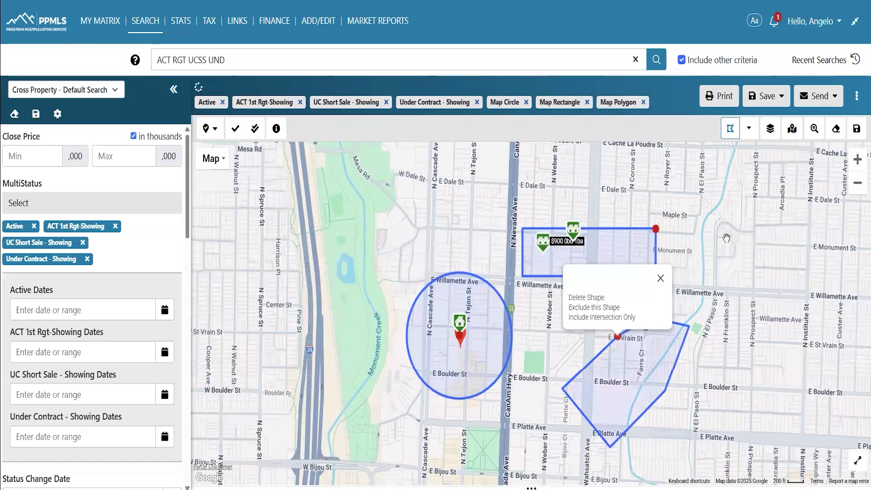
{"action": "left_click", "coordinate": [748, 129]}
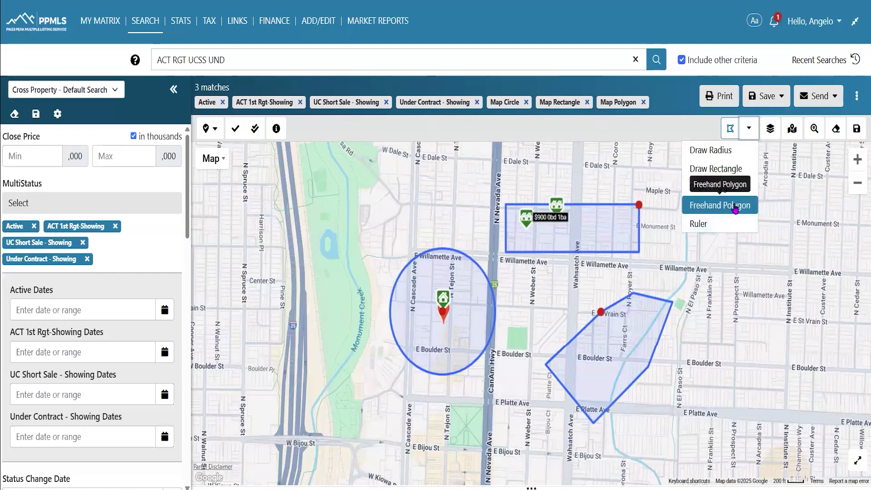
Draw a 1.27-mile ruler line west of downtown, clear all shapes, and dismiss the too-many-results notice
{"action": "left_click", "coordinate": [719, 231]}
{"action": "scroll", "coordinate": [719, 243], "scroll_direction": "down", "scroll_amount": 1}
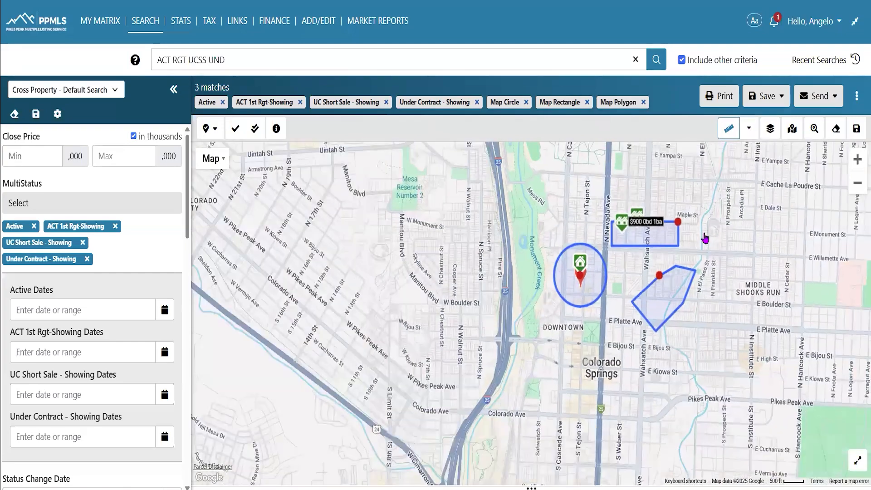
{"action": "left_click", "coordinate": [554, 272]}
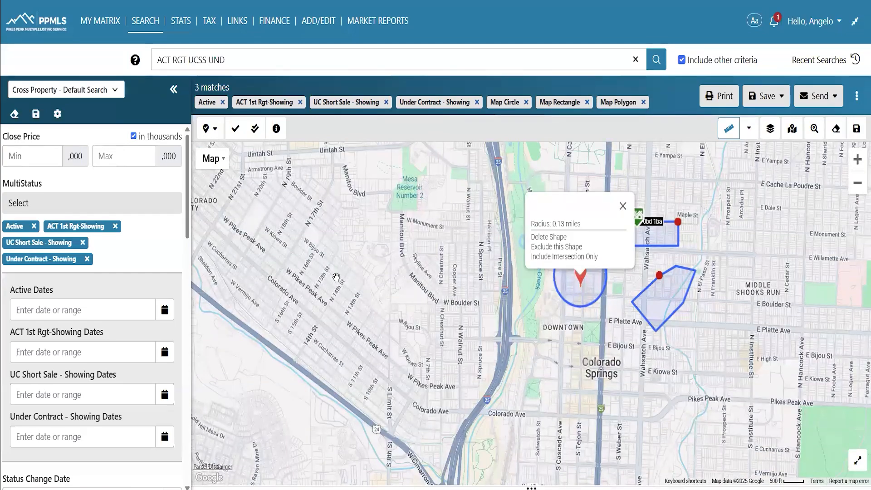
{"action": "left_click_drag", "start_coordinate": [395, 294], "coordinate": [445, 331]}
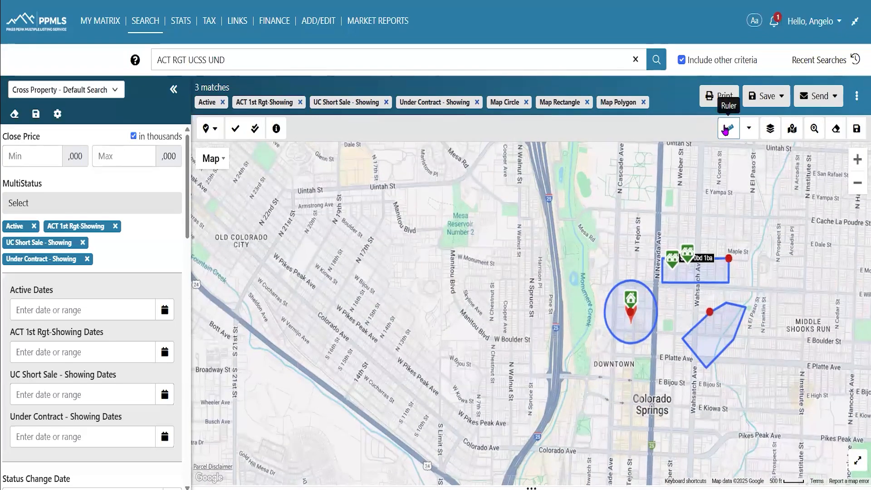
{"action": "left_click", "coordinate": [419, 259]}
{"action": "left_click", "coordinate": [728, 129]}
{"action": "mouse_move", "coordinate": [411, 275]}
{"action": "left_mouse_down"}
{"action": "mouse_move", "coordinate": [432, 301]}
{"action": "mouse_move", "coordinate": [500, 350]}
{"action": "left_mouse_up"}
{"action": "left_click_drag", "start_coordinate": [527, 407], "coordinate": [599, 433]}
{"action": "left_click", "coordinate": [563, 346]}
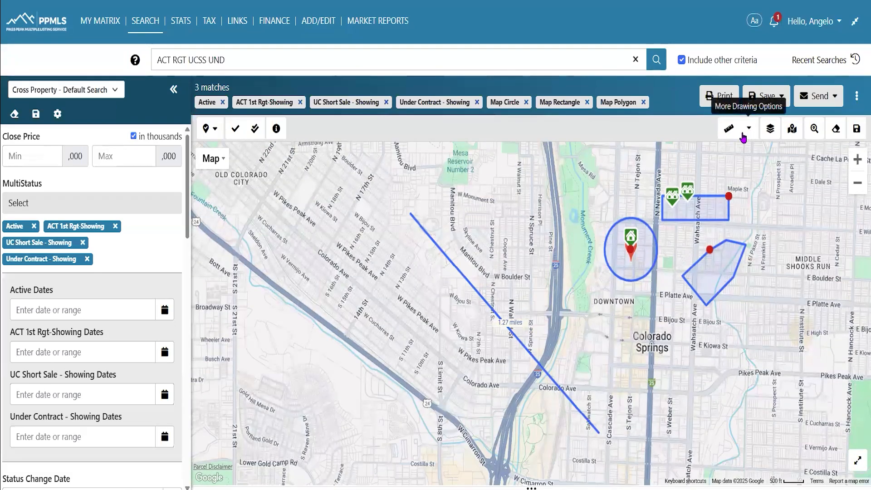
{"action": "left_click", "coordinate": [836, 129]}
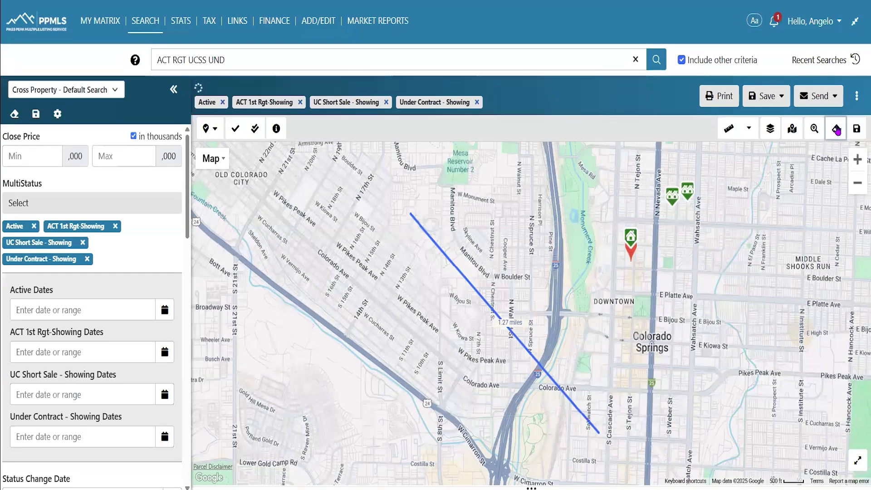
{"action": "left_click", "coordinate": [775, 233]}
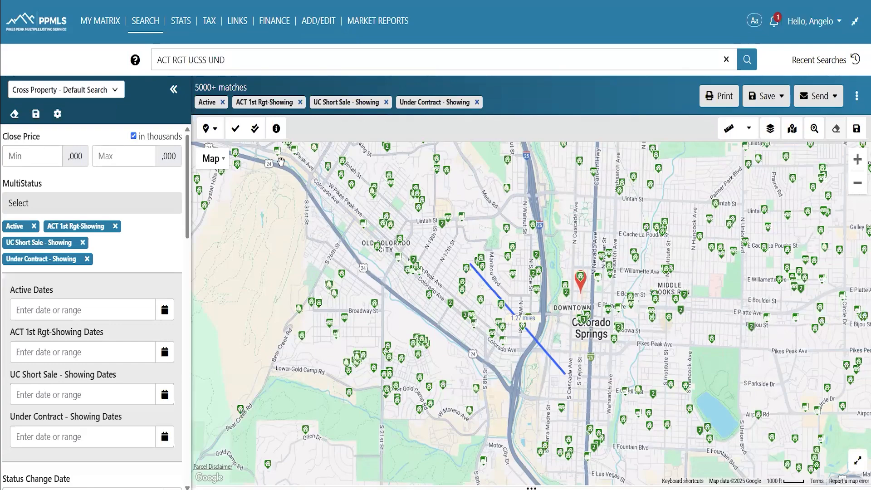
Switch the results to List view, check the first three listings, and open their Actions menu
{"action": "left_click", "coordinate": [528, 487]}
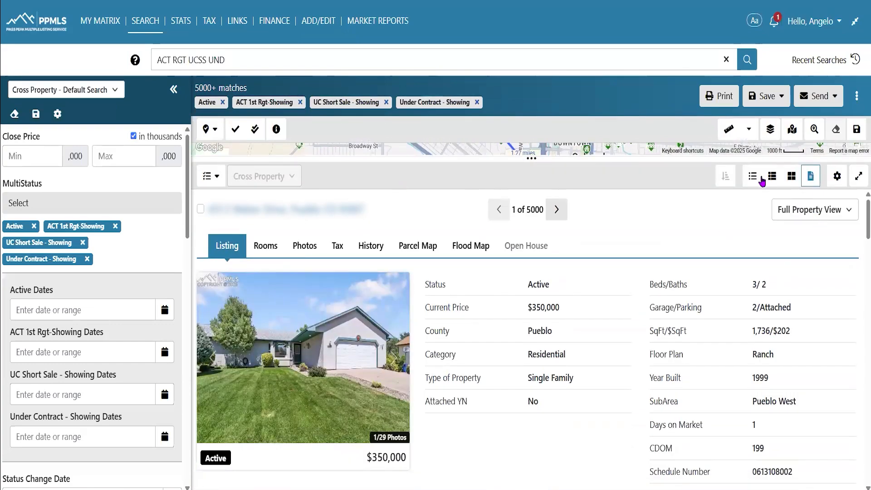
{"action": "left_click", "coordinate": [753, 176]}
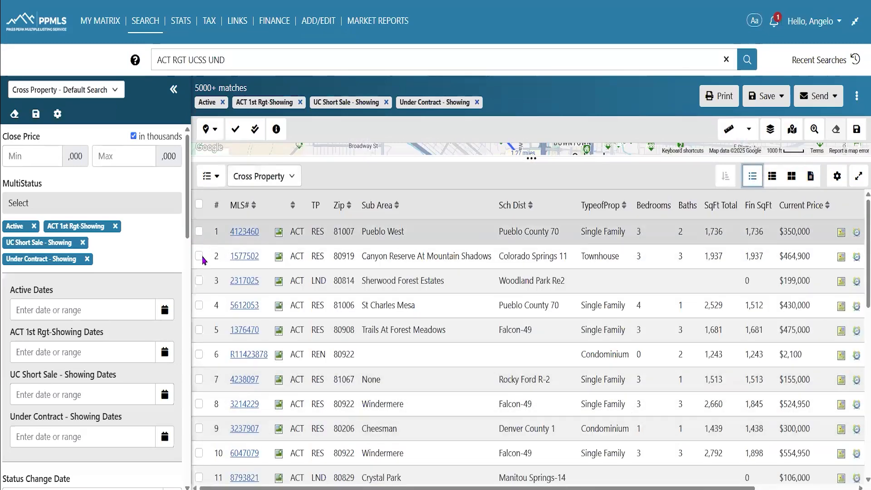
{"action": "left_click", "coordinate": [199, 231]}
{"action": "left_click", "coordinate": [199, 256]}
{"action": "left_click", "coordinate": [199, 281]}
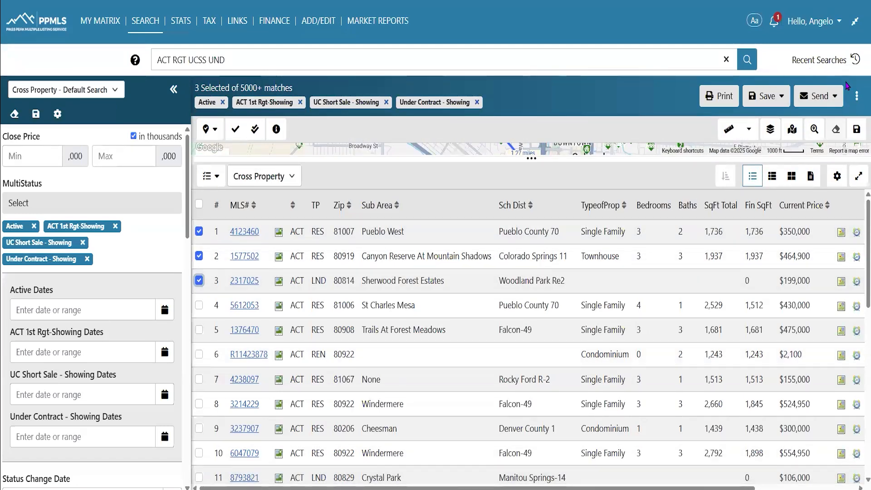
{"action": "left_click", "coordinate": [856, 95]}
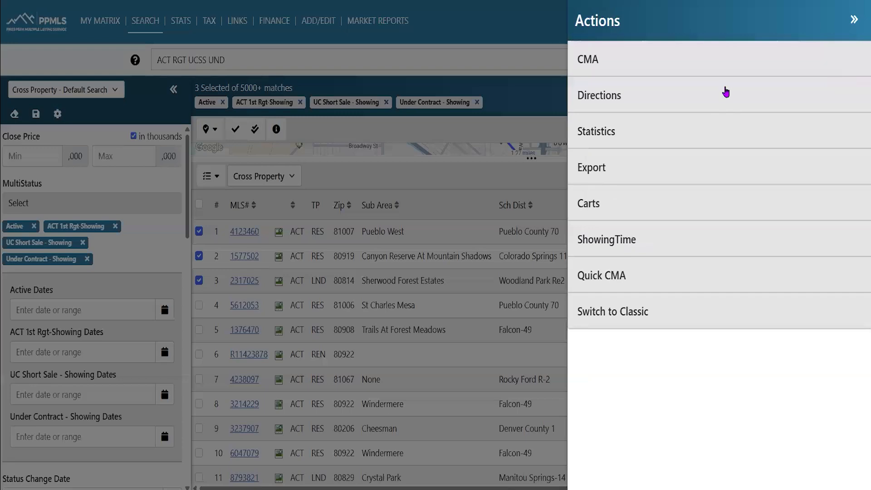
Get driving directions through the three checked listings, send the route to Google Maps, and collapse the panel
{"action": "left_click", "coordinate": [605, 101]}
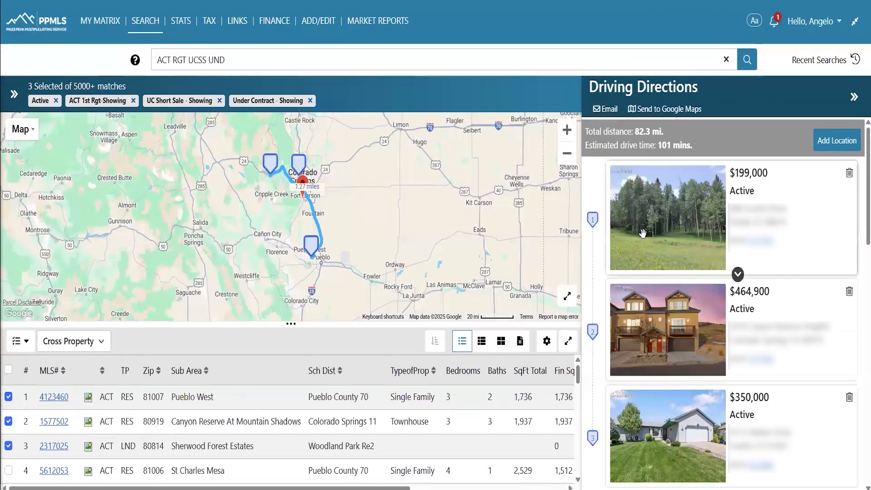
{"action": "scroll", "coordinate": [774, 281], "scroll_direction": "down", "scroll_amount": 2}
{"action": "scroll", "coordinate": [779, 311], "scroll_direction": "up", "scroll_amount": 3}
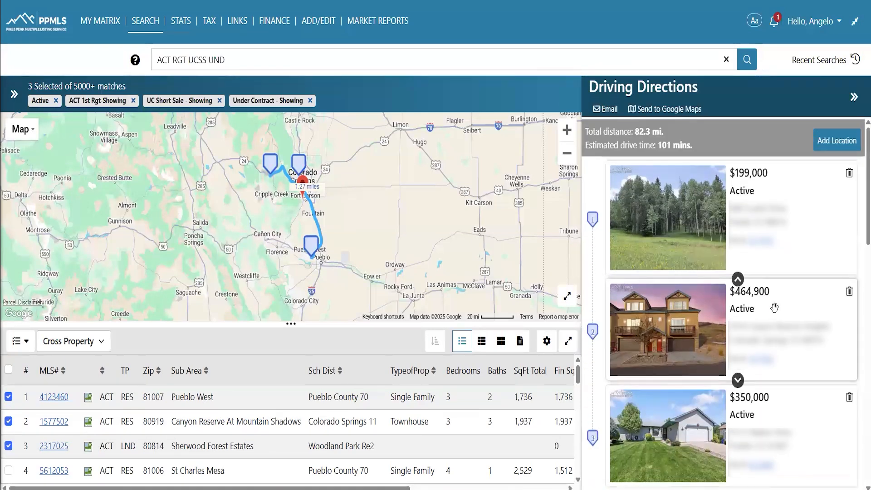
{"action": "scroll", "coordinate": [774, 307], "scroll_direction": "down", "scroll_amount": 10}
{"action": "scroll", "coordinate": [751, 282], "scroll_direction": "down", "scroll_amount": 2}
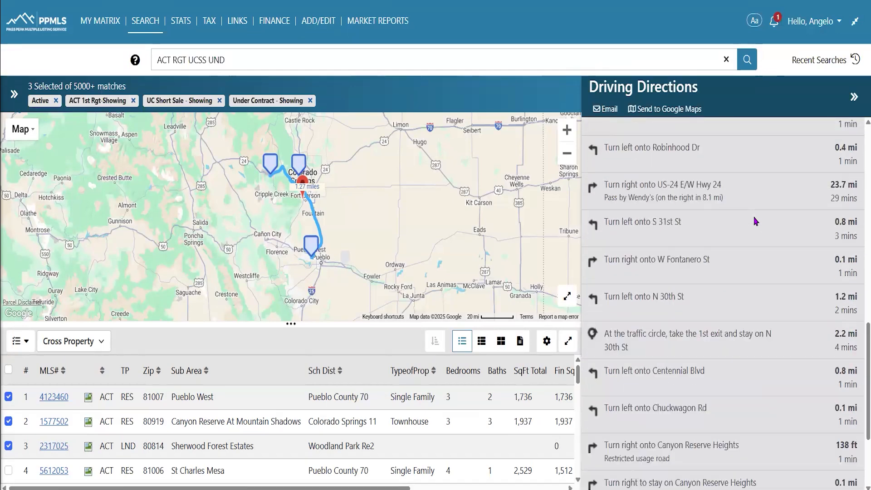
{"action": "scroll", "coordinate": [755, 221], "scroll_direction": "up", "scroll_amount": 12}
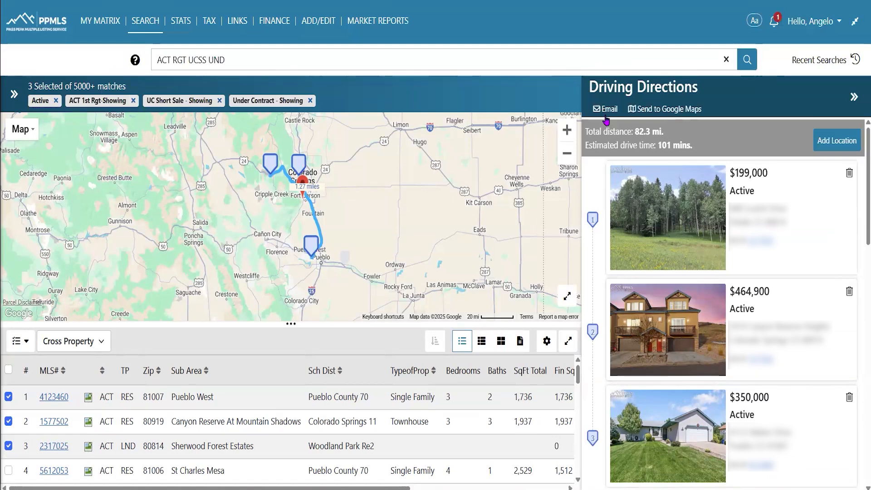
{"action": "left_click", "coordinate": [693, 110]}
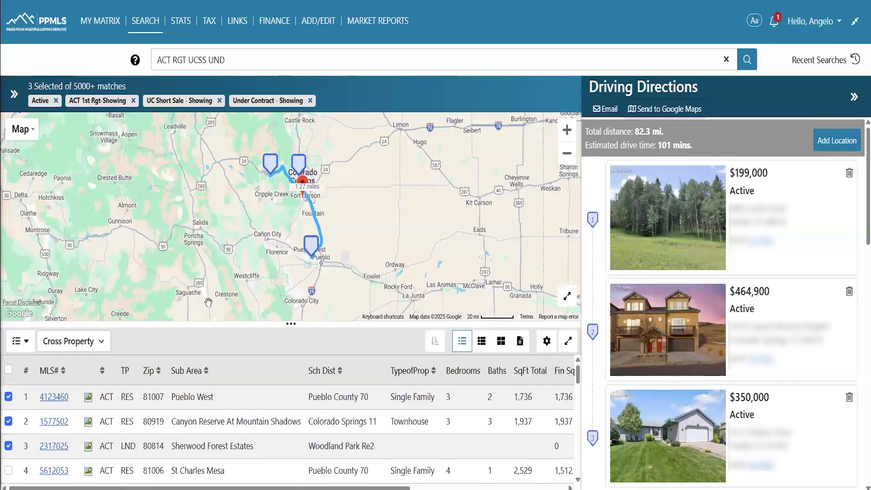
{"action": "left_click", "coordinate": [855, 106]}
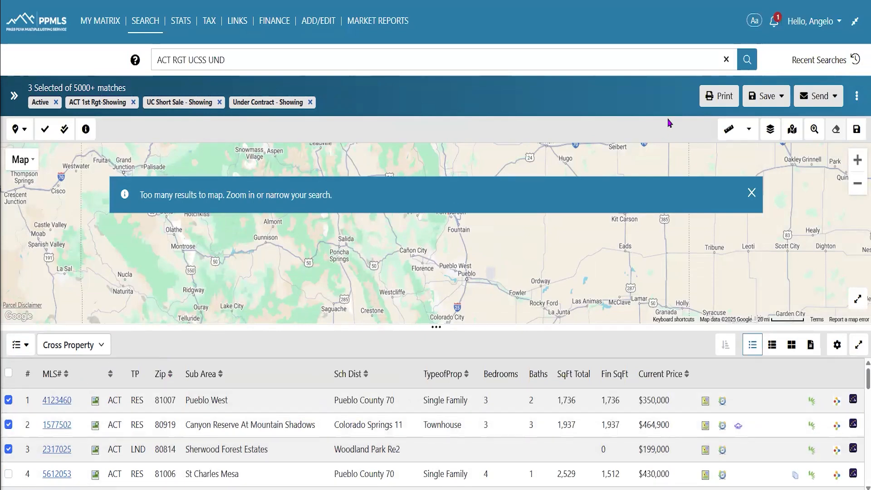
{"action": "left_click", "coordinate": [714, 104]}
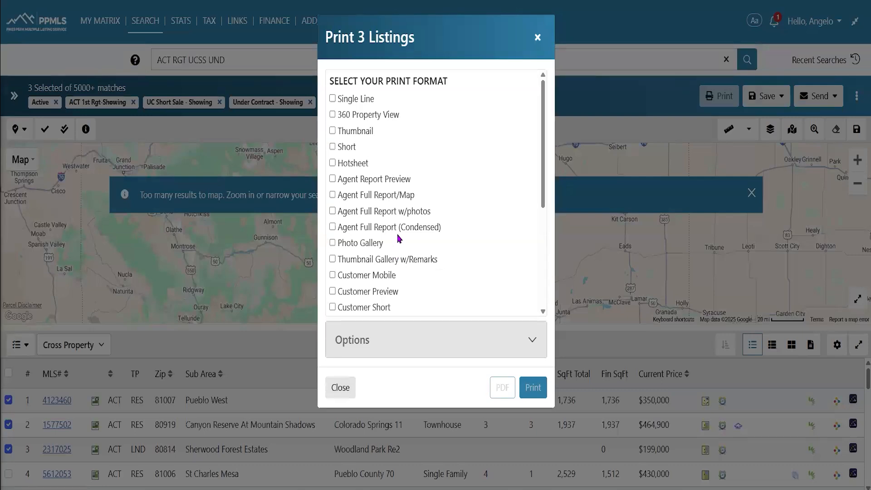
{"action": "scroll", "coordinate": [399, 241], "scroll_direction": "down", "scroll_amount": 4}
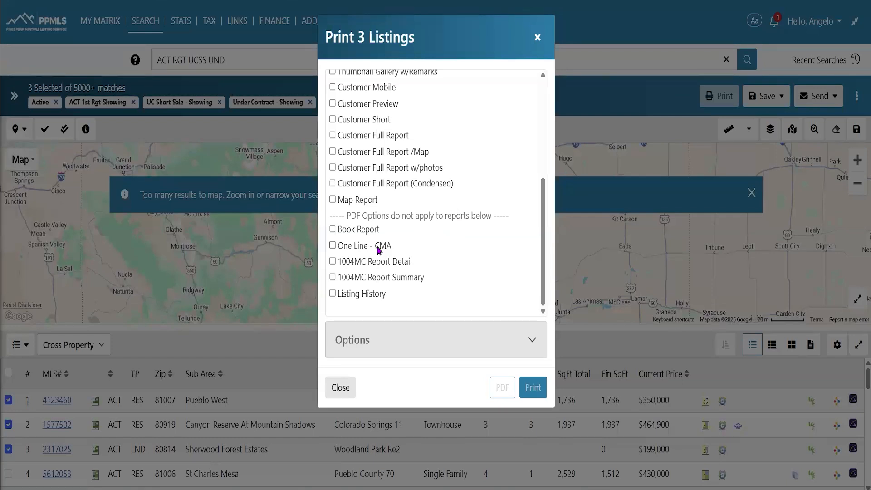
{"action": "scroll", "coordinate": [379, 246], "scroll_direction": "up", "scroll_amount": 2}
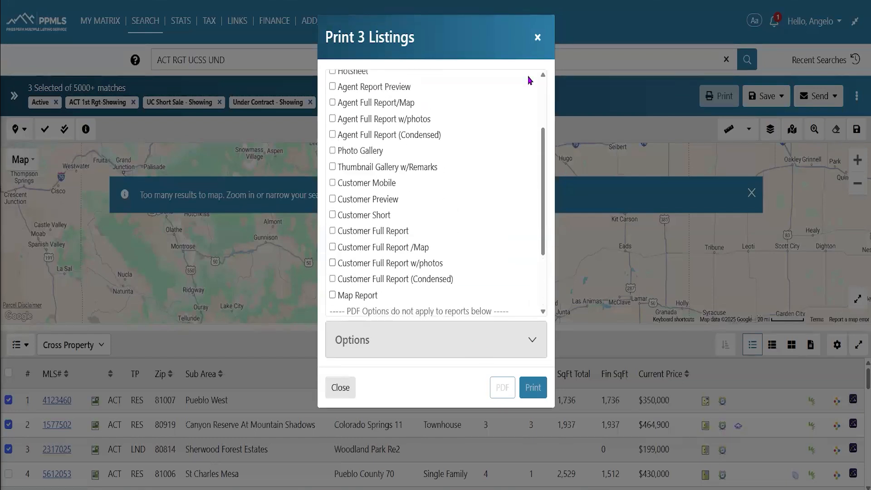
{"action": "left_click", "coordinate": [538, 38]}
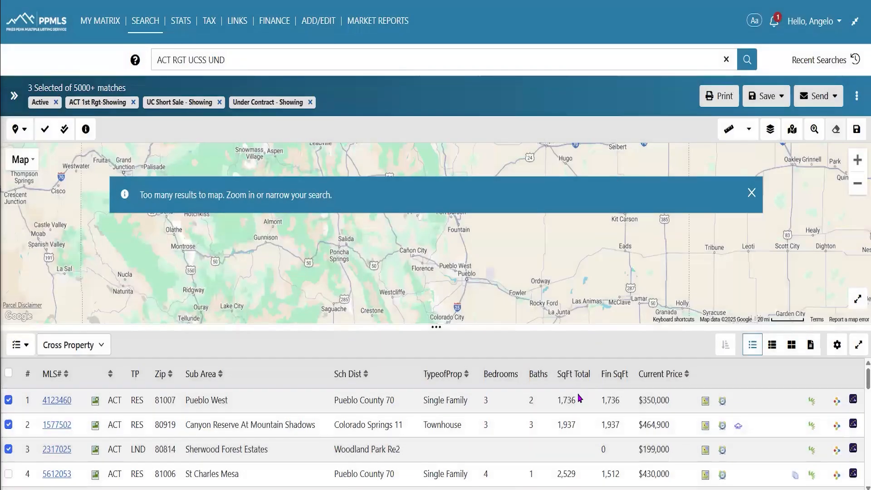
{"action": "left_click", "coordinate": [855, 102]}
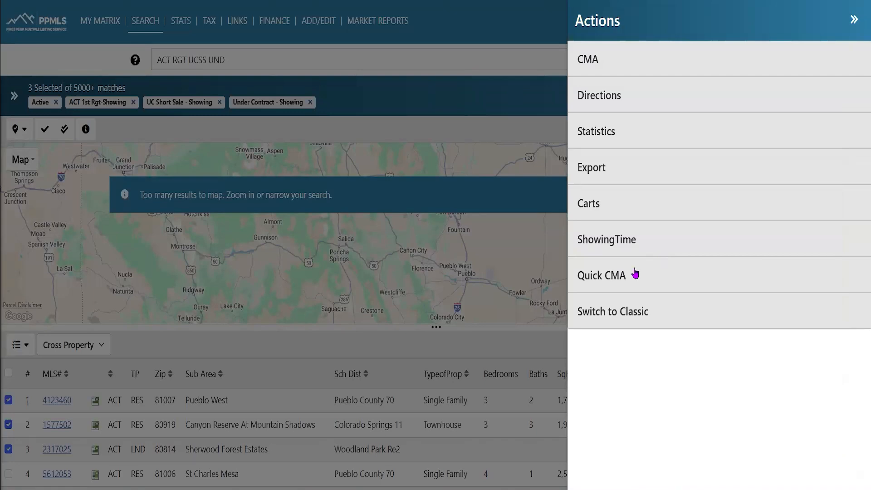
Uncheck the first three listings and review the Actions available with nothing selected
{"action": "left_click", "coordinate": [853, 29]}
{"action": "left_click", "coordinate": [8, 399]}
{"action": "left_click", "coordinate": [8, 424]}
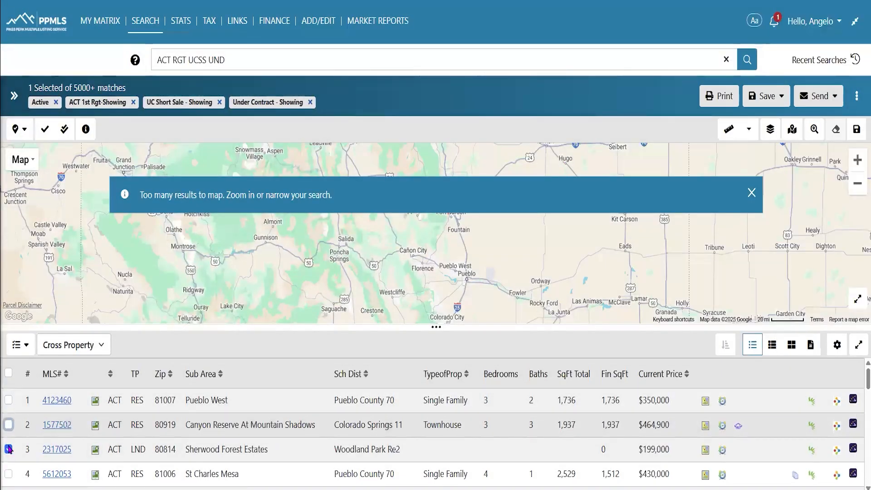
{"action": "left_click", "coordinate": [8, 448]}
{"action": "left_click", "coordinate": [857, 96]}
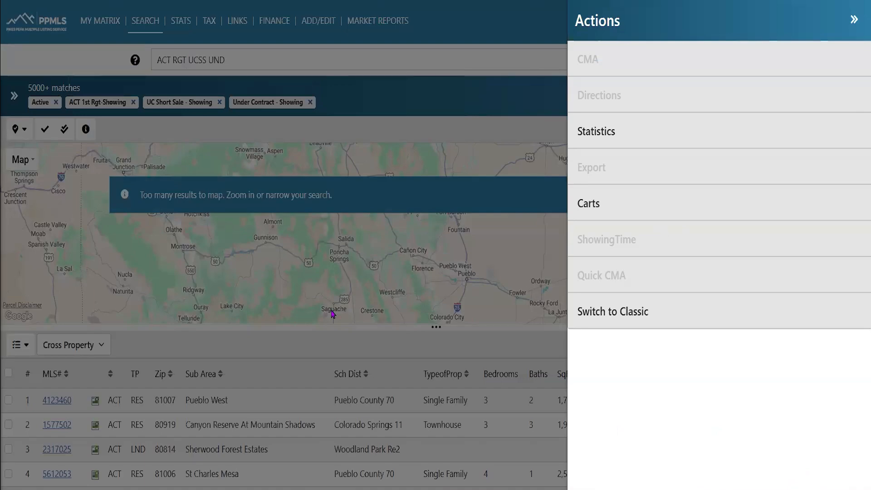
{"action": "left_click", "coordinate": [256, 385]}
Check only the $350,000 Pueblo West listing and review its Actions
{"action": "left_click", "coordinate": [10, 399]}
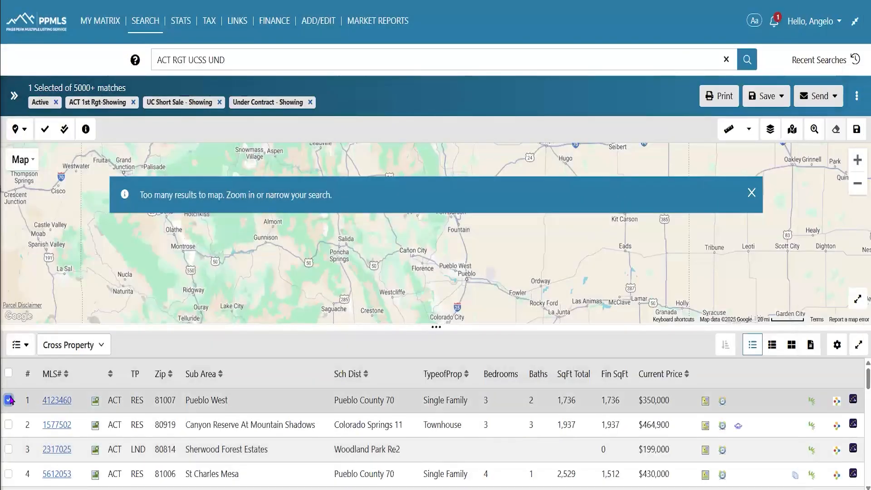
{"action": "left_click", "coordinate": [857, 96]}
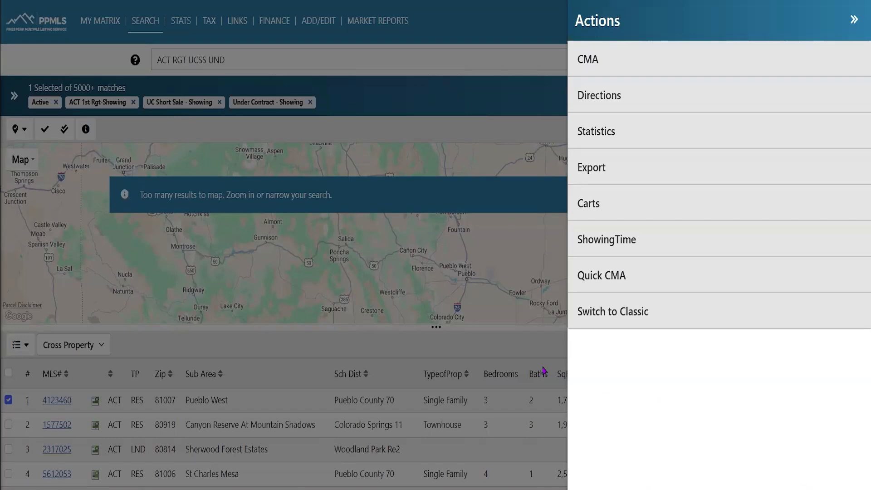
{"action": "left_click", "coordinate": [507, 347]}
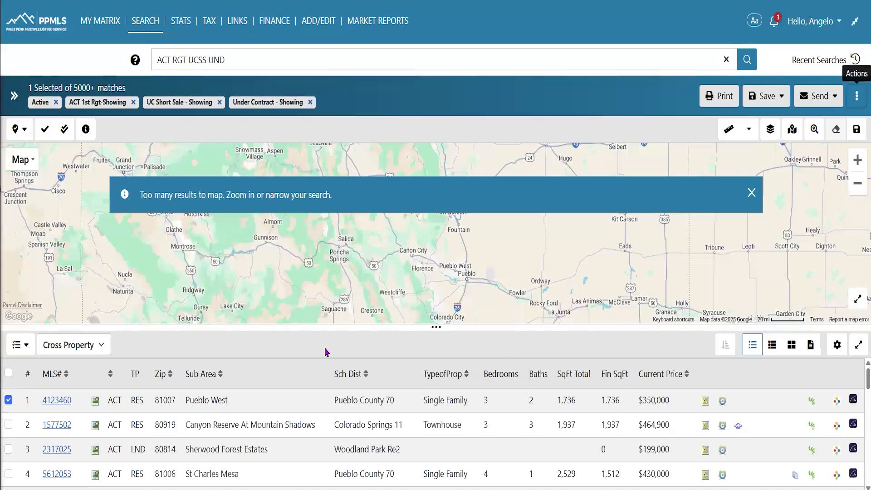
Expand the search criteria, keep the Cross Property search type, and return to the My Matrix dashboard
{"action": "left_click", "coordinate": [15, 95]}
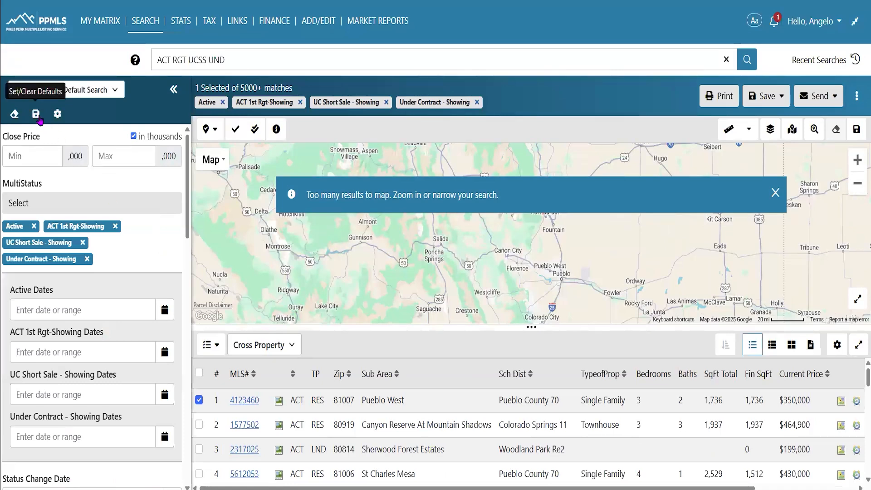
{"action": "left_click", "coordinate": [114, 91]}
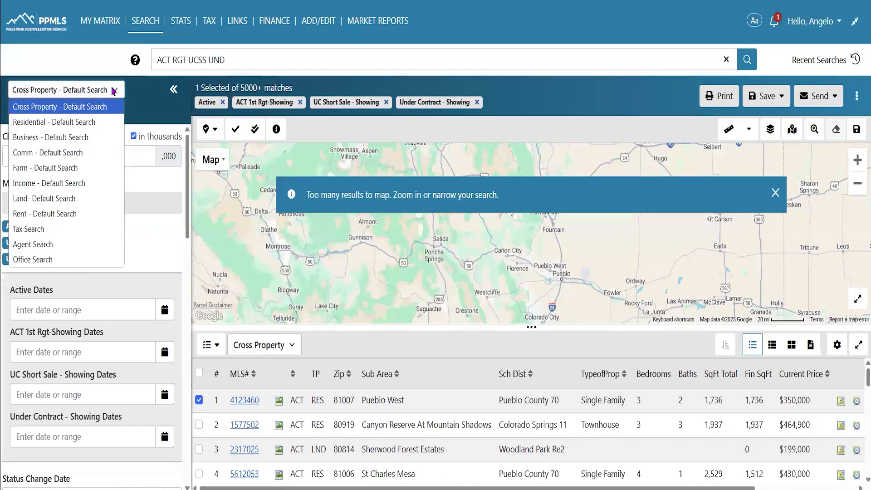
{"action": "left_click", "coordinate": [186, 328]}
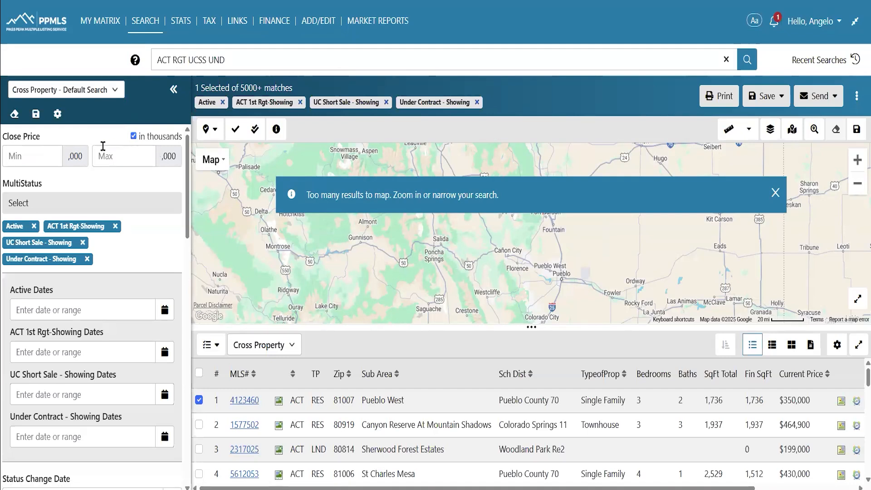
{"action": "left_click", "coordinate": [36, 21]}
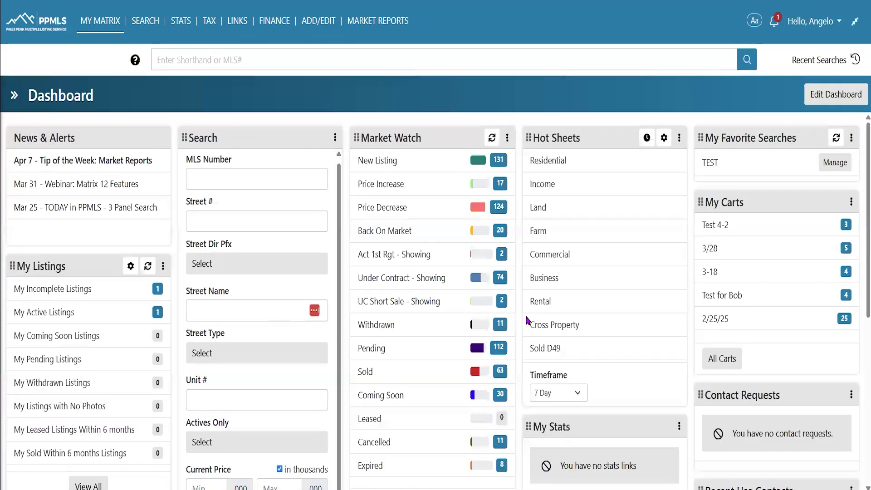
Open My Matrix > Saved Searches to confirm there are 0 saved searches
{"action": "scroll", "coordinate": [527, 323], "scroll_direction": "down", "scroll_amount": 2}
{"action": "scroll", "coordinate": [745, 259], "scroll_direction": "up", "scroll_amount": 2}
{"action": "left_click", "coordinate": [97, 23]}
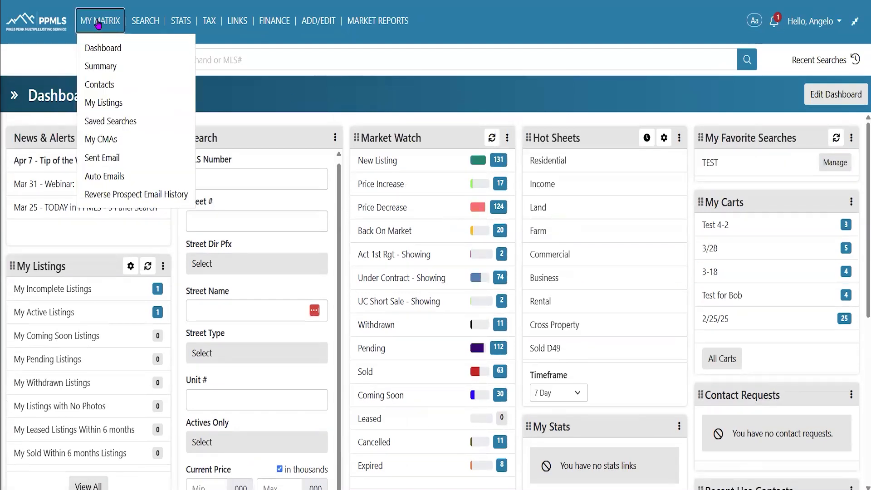
{"action": "left_click", "coordinate": [122, 121]}
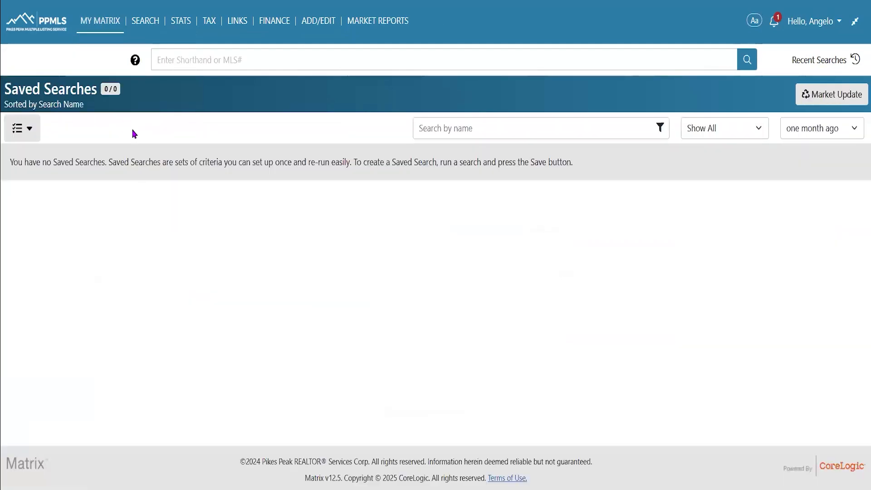
{"action": "key", "text": "Tab"}
{"action": "left_click", "coordinate": [203, 347]}
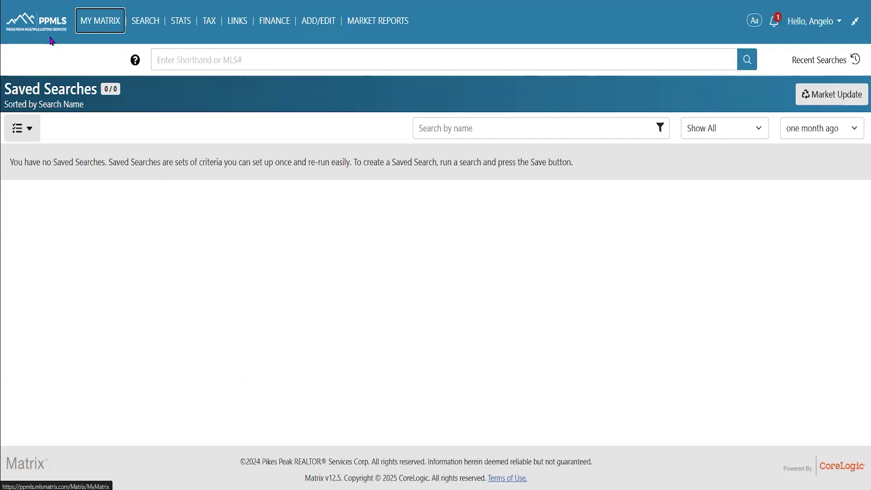
Start a new Cross Property search, checking the saved-search selection options along the way
{"action": "left_click", "coordinate": [147, 22]}
{"action": "left_click", "coordinate": [158, 49]}
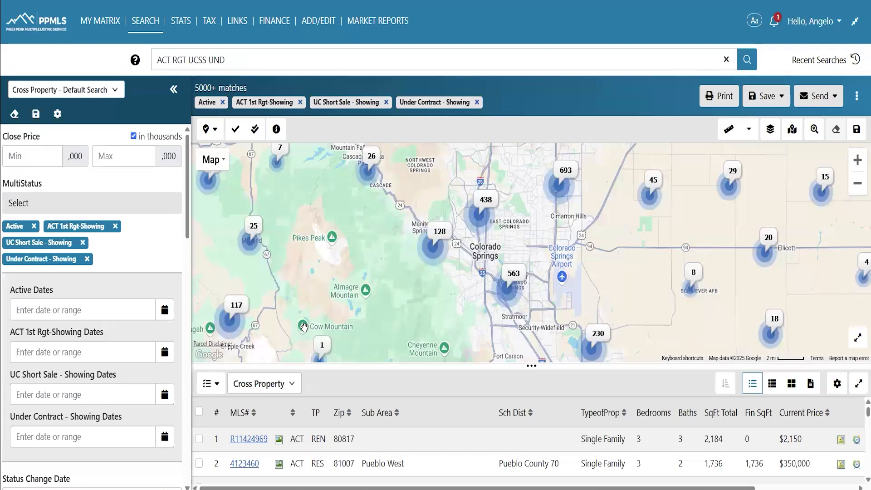
{"action": "mouse_move", "coordinate": [115, 31]}
{"action": "left_click", "coordinate": [106, 118]}
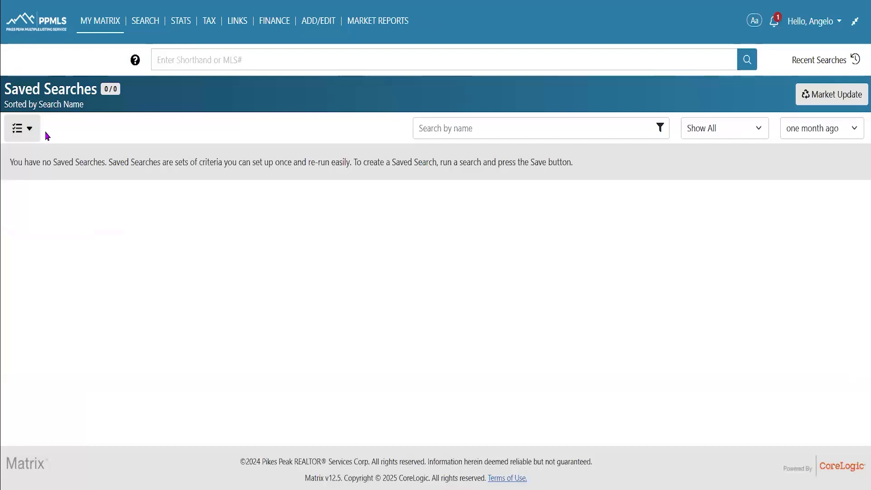
{"action": "left_click", "coordinate": [37, 137]}
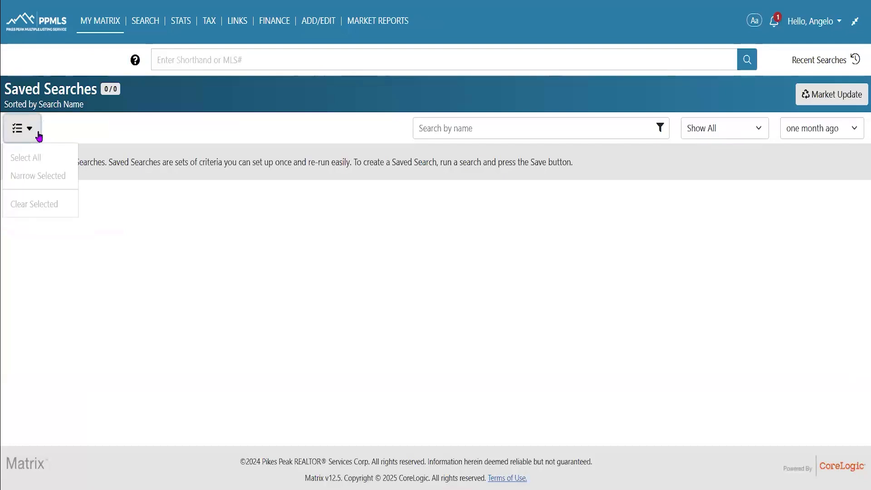
{"action": "mouse_move", "coordinate": [116, 26]}
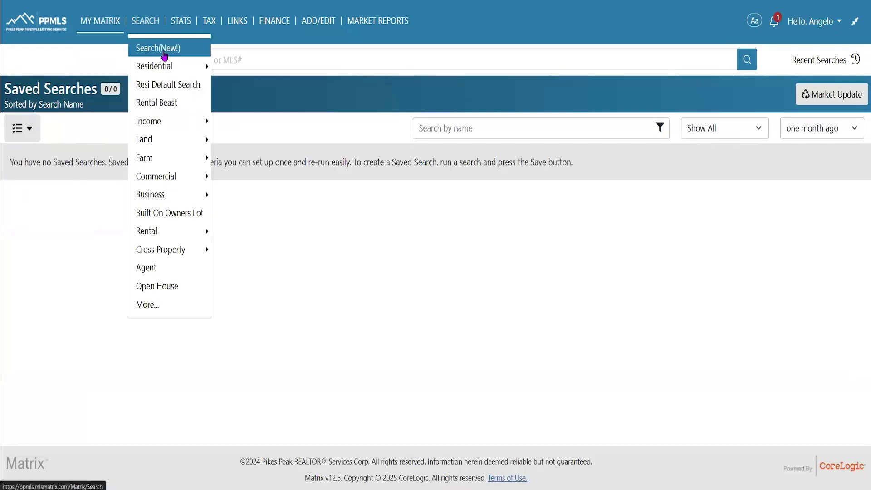
{"action": "left_click", "coordinate": [146, 47]}
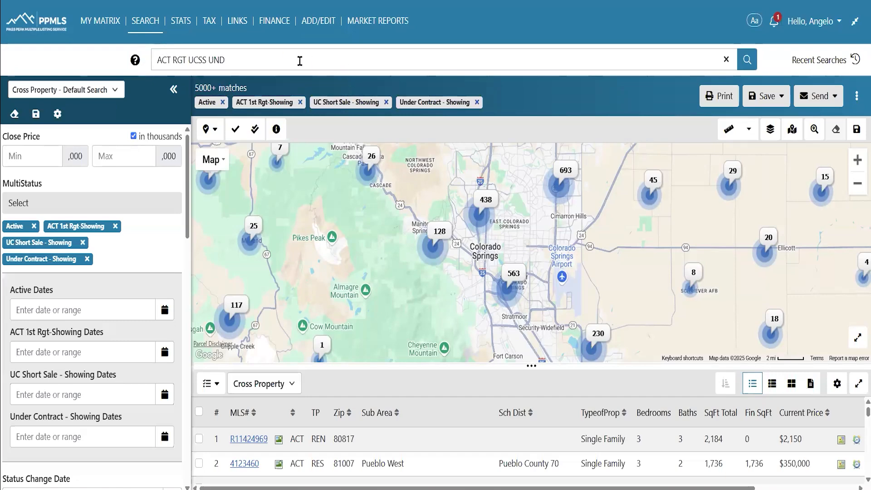
{"action": "left_click", "coordinate": [855, 22]}
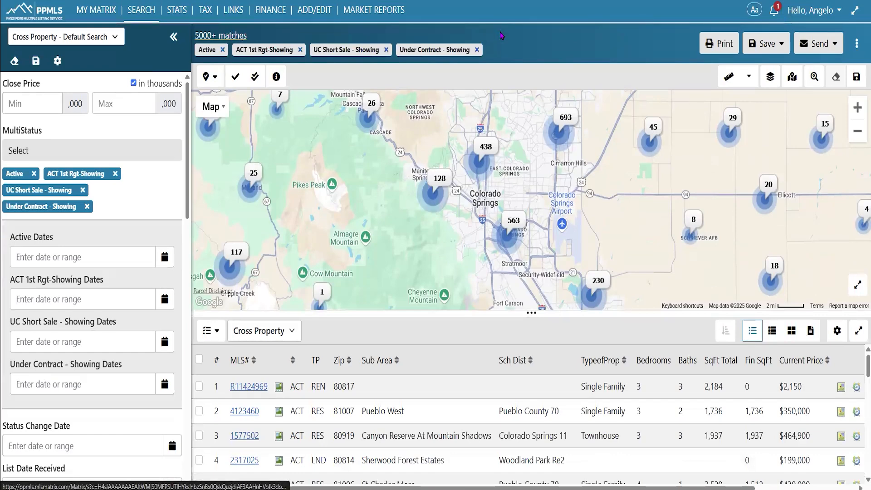
{"action": "left_click", "coordinate": [856, 11]}
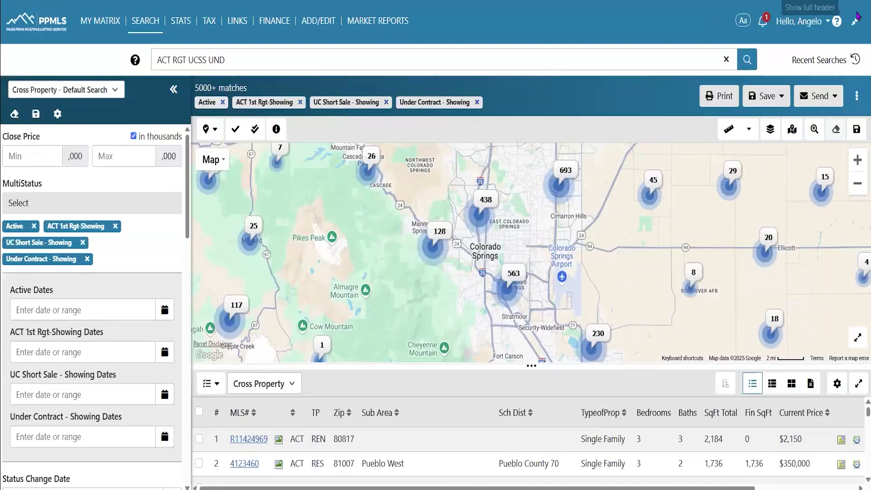
{"action": "left_click", "coordinate": [813, 60]}
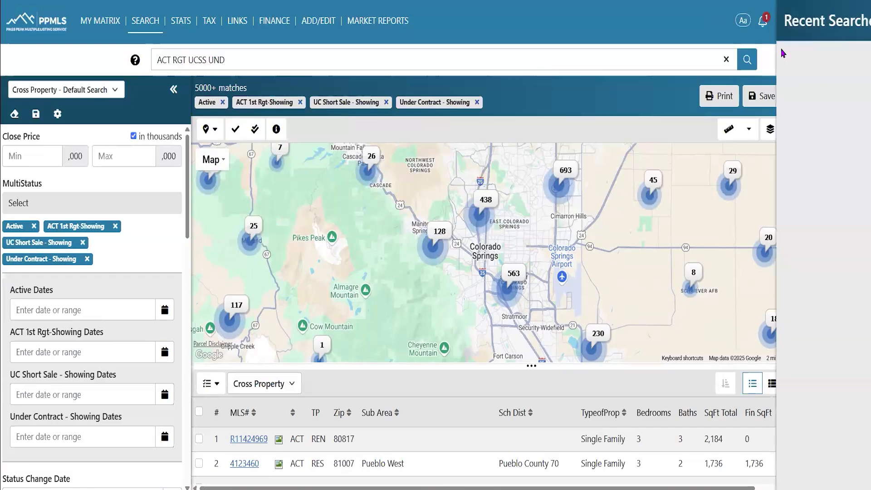
{"action": "left_click", "coordinate": [855, 19]}
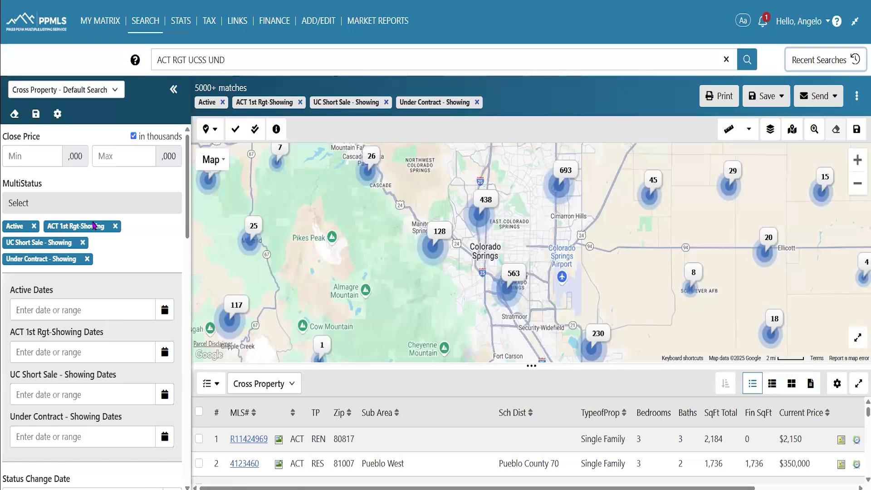
Drag the map divider up to show more result rows, and open the City Select list
{"action": "left_click_drag", "start_coordinate": [531, 366], "coordinate": [530, 259]}
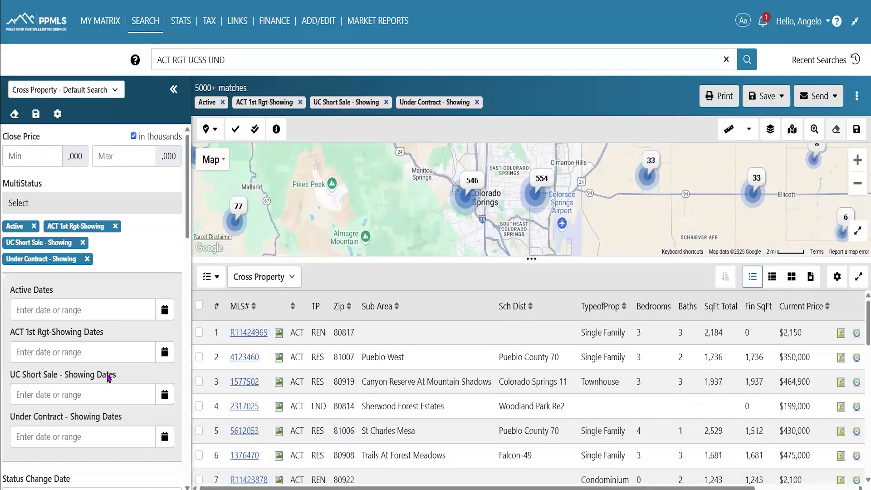
{"action": "scroll", "coordinate": [109, 283], "scroll_direction": "down", "scroll_amount": 6}
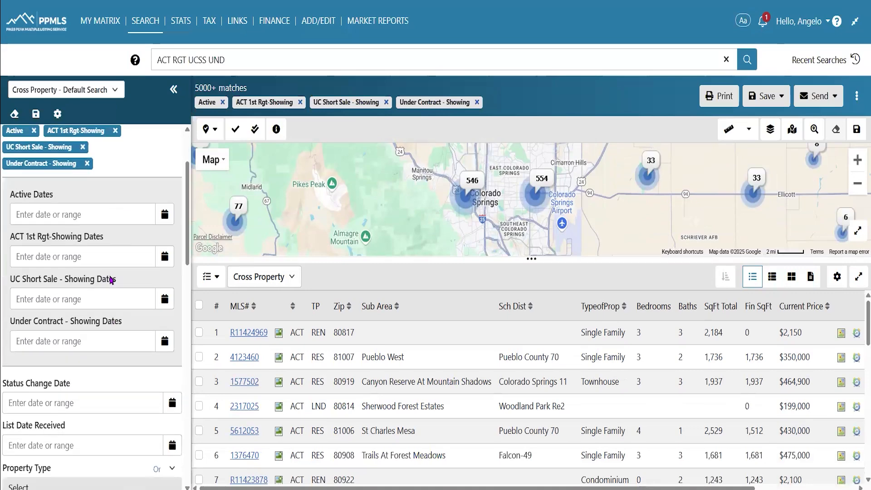
{"action": "scroll", "coordinate": [110, 280], "scroll_direction": "down", "scroll_amount": 2}
{"action": "scroll", "coordinate": [111, 278], "scroll_direction": "down", "scroll_amount": 3}
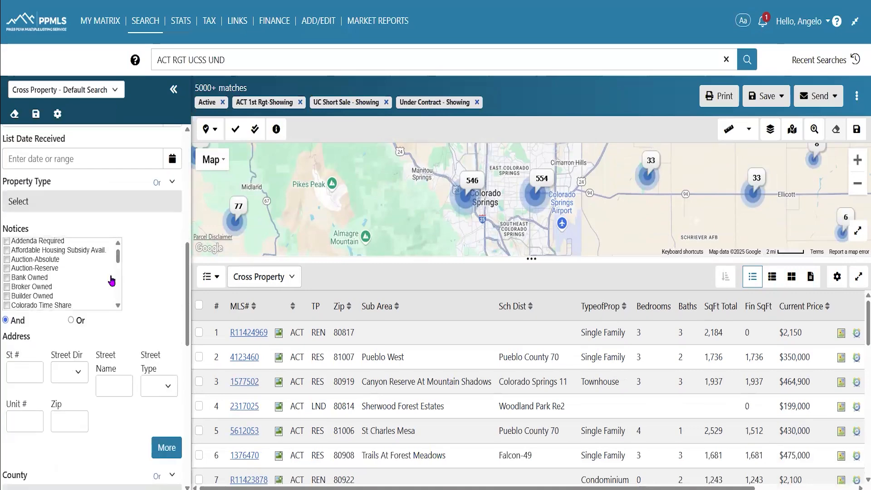
{"action": "scroll", "coordinate": [121, 413], "scroll_direction": "down", "scroll_amount": 2}
{"action": "scroll", "coordinate": [120, 413], "scroll_direction": "down", "scroll_amount": 4}
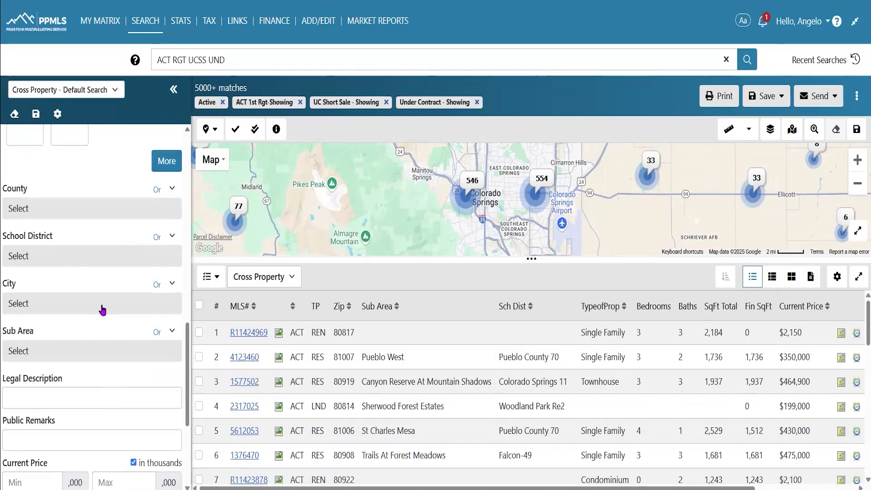
{"action": "left_click", "coordinate": [103, 304]}
Filter the City criterion to Colorado Springs
{"action": "left_click", "coordinate": [334, 110]}
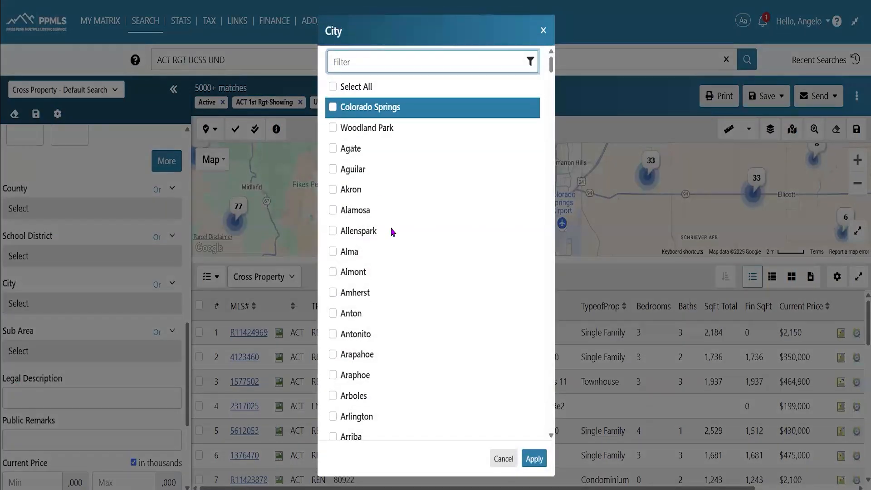
{"action": "left_click", "coordinate": [534, 454]}
{"action": "scroll", "coordinate": [9, 399], "scroll_direction": "down", "scroll_amount": 2}
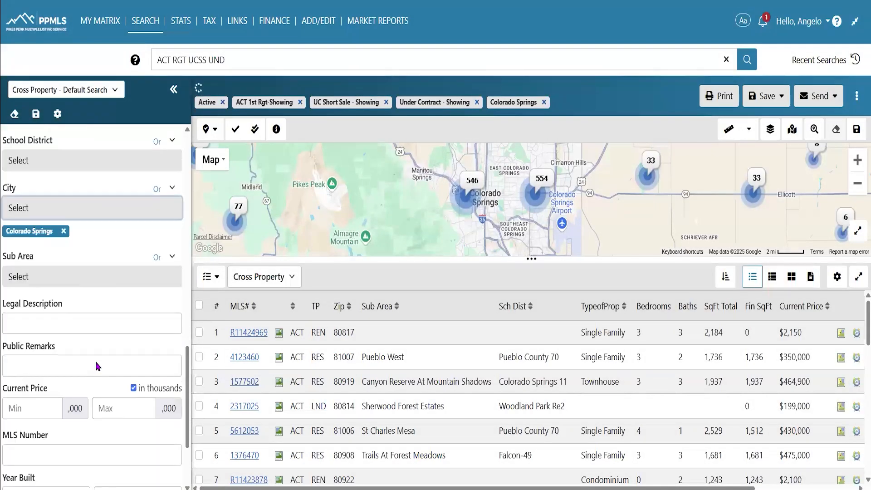
{"action": "scroll", "coordinate": [70, 368], "scroll_direction": "down", "scroll_amount": 2}
Set Current Price to a minimum of 100 and a maximum of 250
{"action": "left_click", "coordinate": [29, 281]}
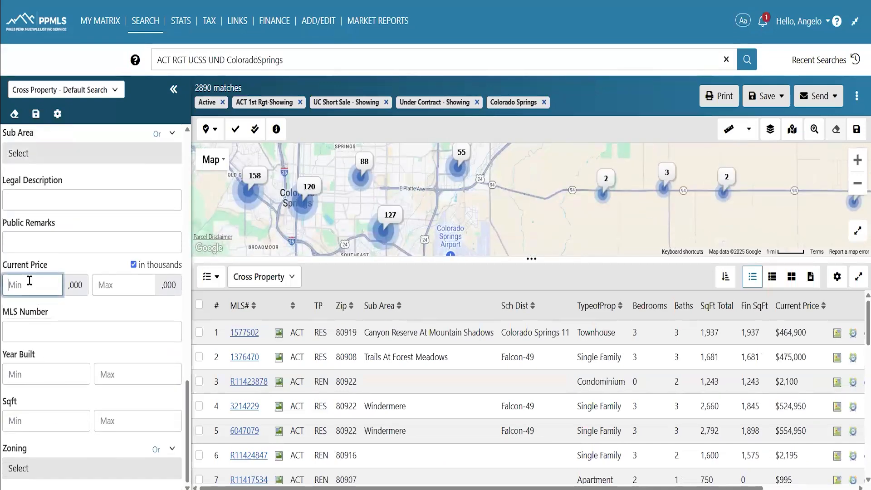
{"action": "type", "text": "100"}
{"action": "left_click", "coordinate": [123, 286]}
{"action": "type", "text": "250"}
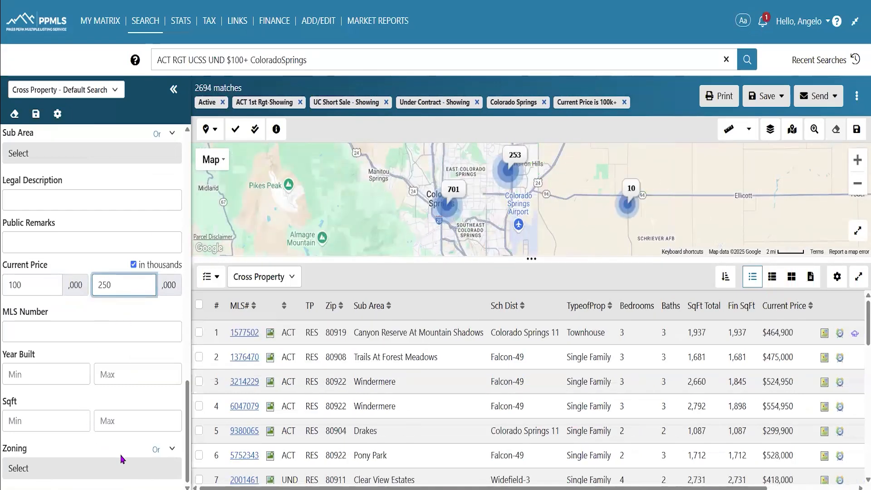
{"action": "scroll", "coordinate": [121, 459], "scroll_direction": "up", "scroll_amount": 10}
{"action": "scroll", "coordinate": [121, 459], "scroll_direction": "up", "scroll_amount": 8}
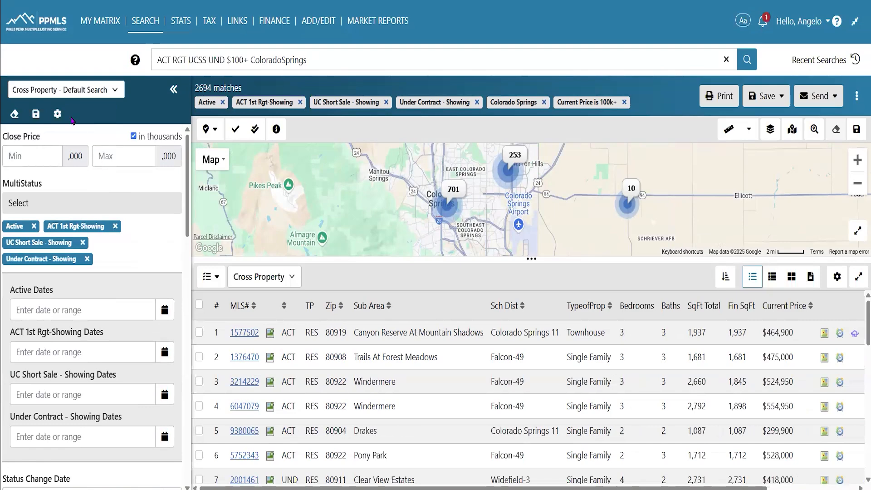
Restore Defaults in the Search Fields dialog and save, dropping Close Price from the criteria
{"action": "left_click", "coordinate": [36, 114]}
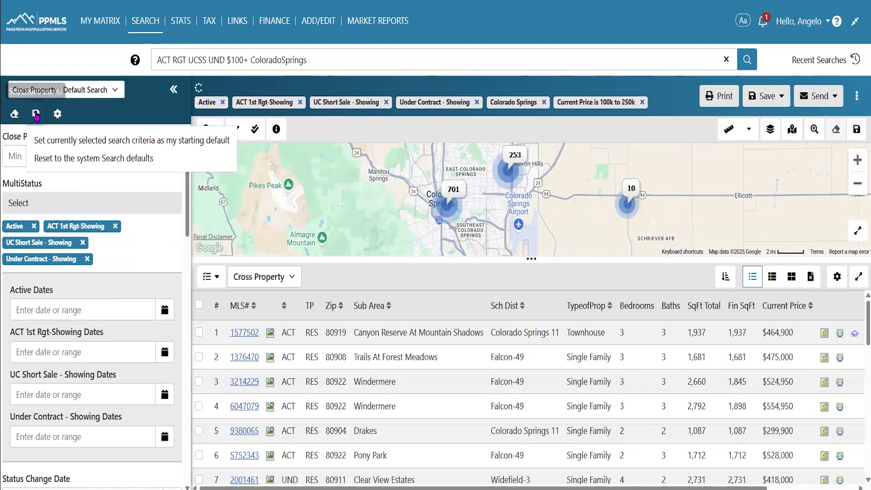
{"action": "left_click", "coordinate": [57, 114]}
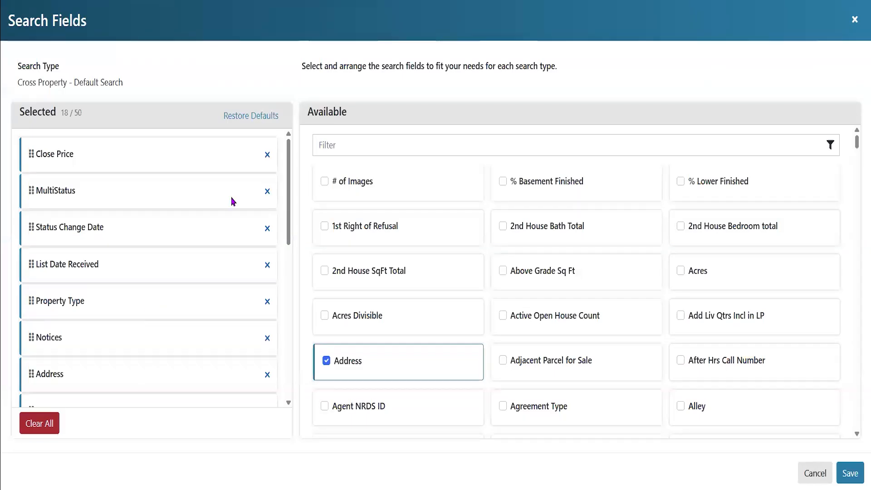
{"action": "left_click", "coordinate": [266, 115]}
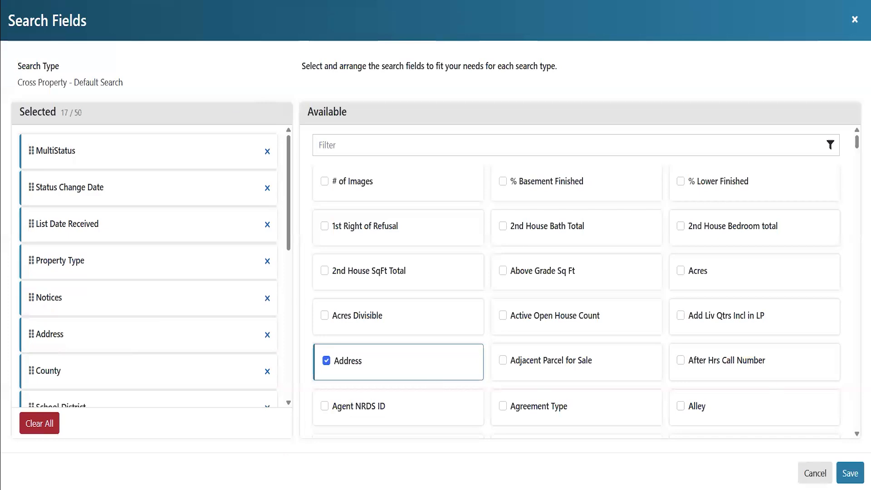
{"action": "left_click", "coordinate": [850, 474]}
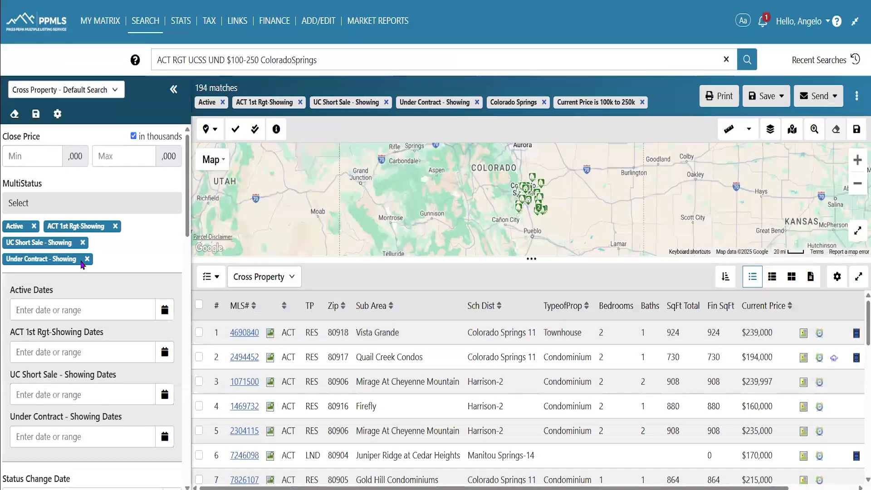
Set Property Type to Residential, cutting the Colorado Springs results to 125 matches
{"action": "scroll", "coordinate": [128, 269], "scroll_direction": "down", "scroll_amount": 4}
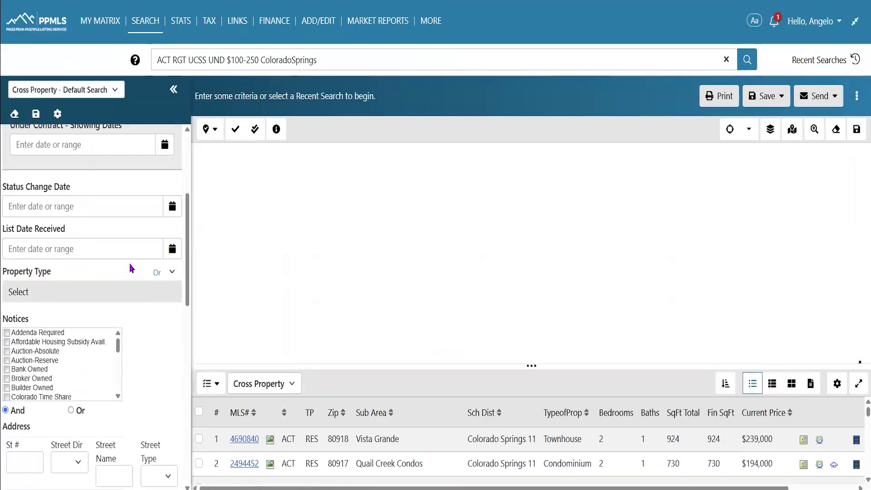
{"action": "left_click", "coordinate": [89, 199]}
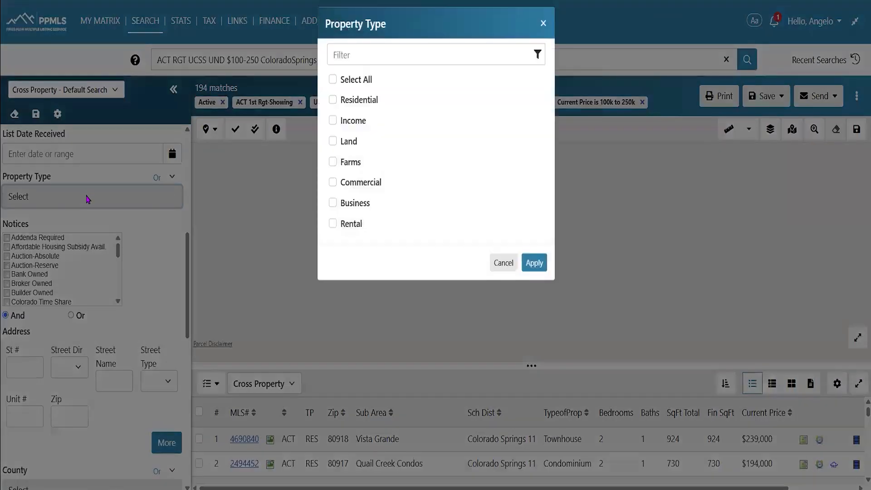
{"action": "left_click", "coordinate": [347, 107]}
{"action": "left_click", "coordinate": [533, 271]}
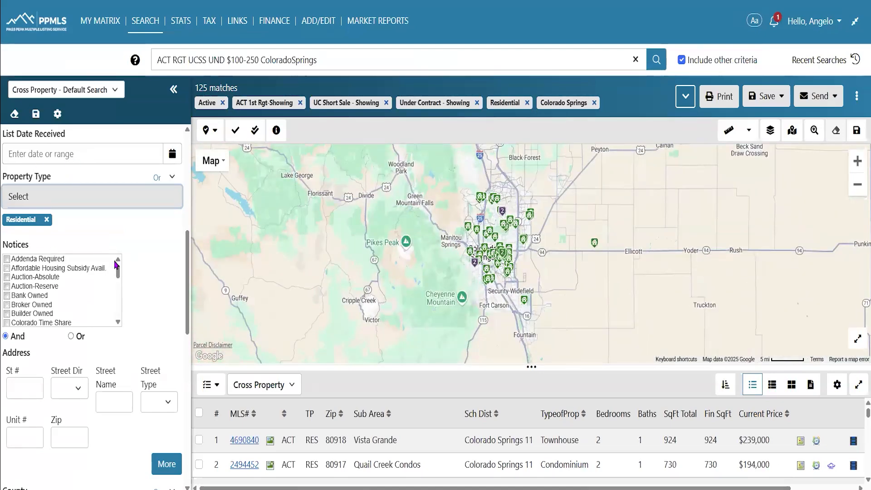
{"action": "scroll", "coordinate": [117, 268], "scroll_direction": "down", "scroll_amount": 3}
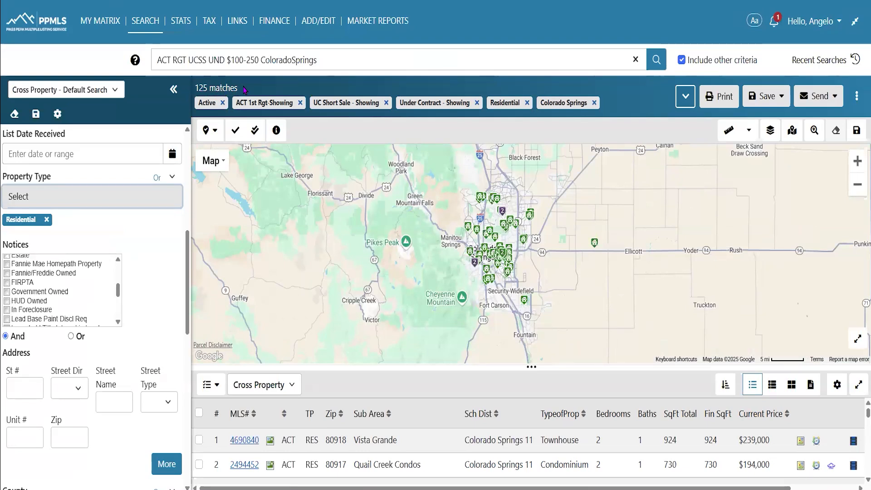
Close the Save options without saving, then choose Send > Auto Email for the 125-match search
{"action": "left_click", "coordinate": [779, 108]}
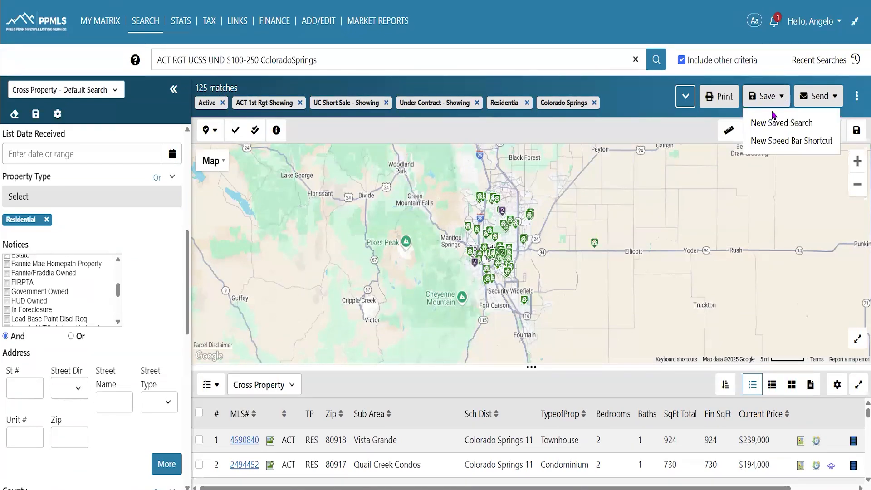
{"action": "left_click", "coordinate": [781, 103]}
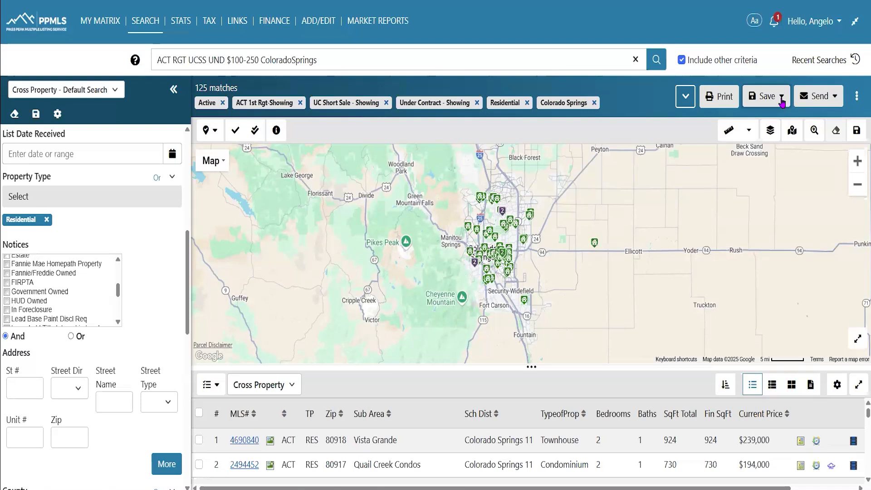
{"action": "left_click", "coordinate": [836, 104]}
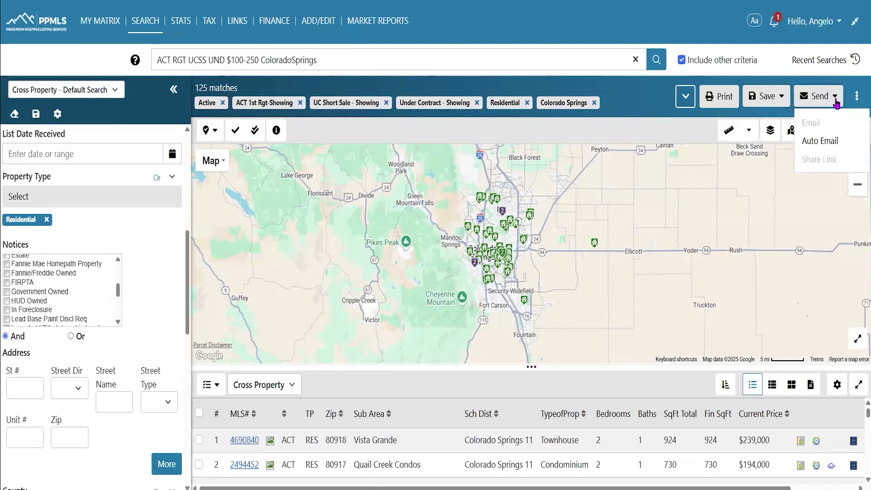
{"action": "left_click", "coordinate": [823, 149]}
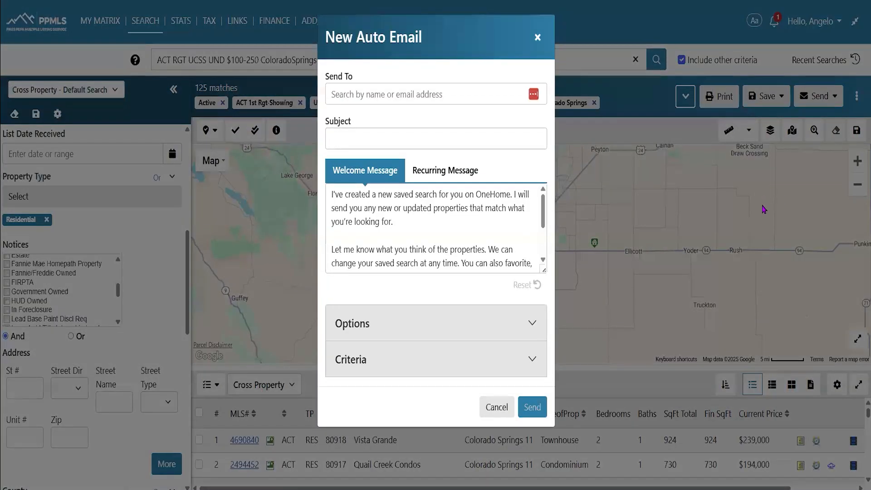
Add the client contact as the auto email recipient by searching the contact list
{"action": "left_click", "coordinate": [386, 95]}
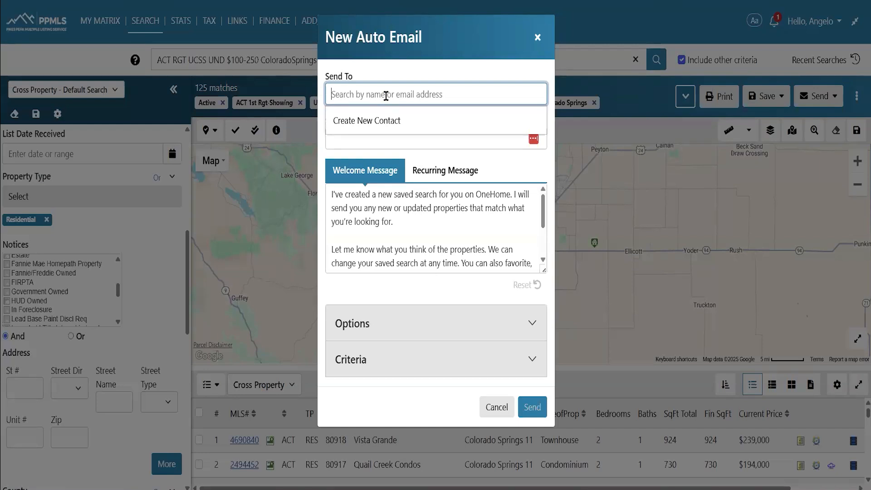
{"action": "left_click", "coordinate": [389, 118]}
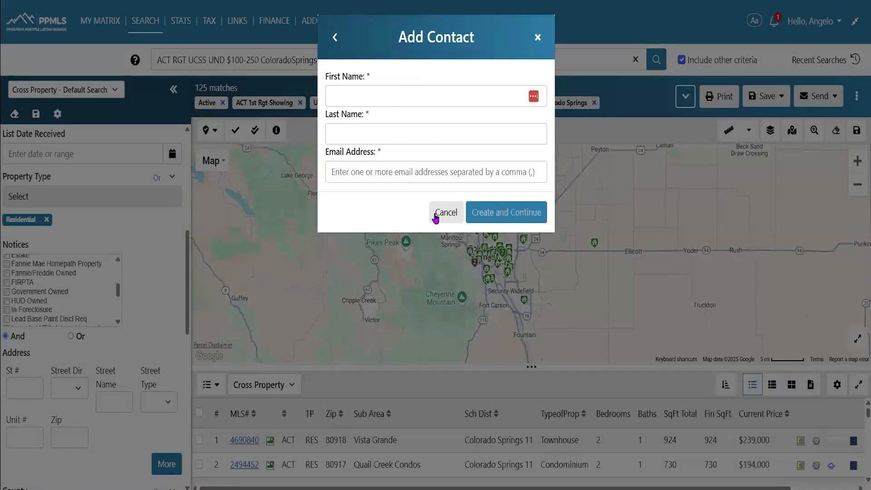
{"action": "left_click", "coordinate": [436, 214]}
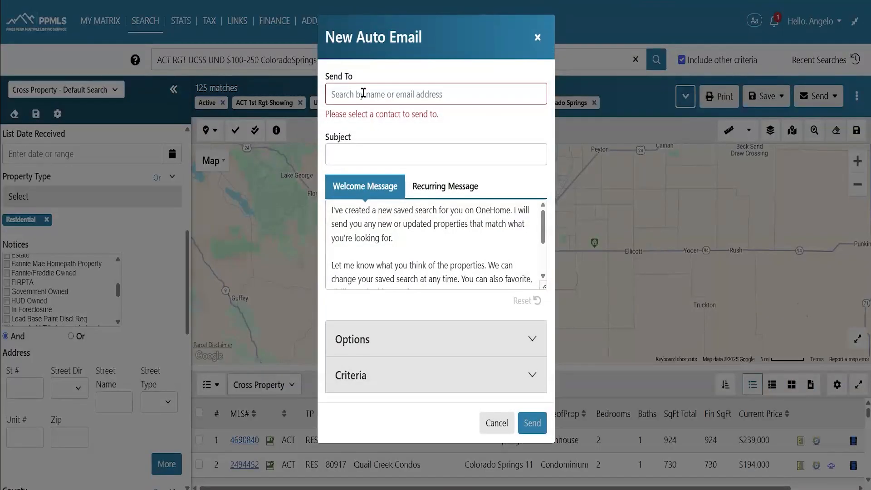
{"action": "left_click", "coordinate": [364, 94]}
{"action": "type", "text": "anag"}
{"action": "key", "text": "BackSpace"}
{"action": "key", "text": "BackSpace"}
{"action": "type", "text": "g"}
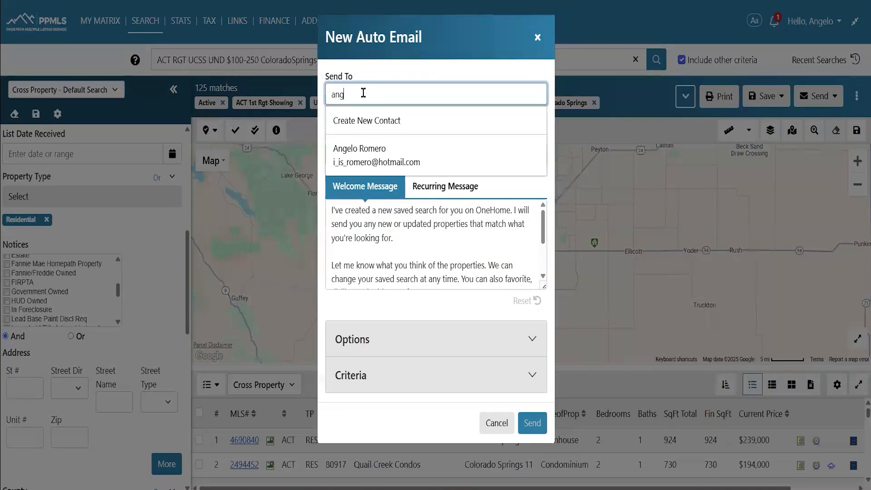
{"action": "left_click", "coordinate": [395, 146]}
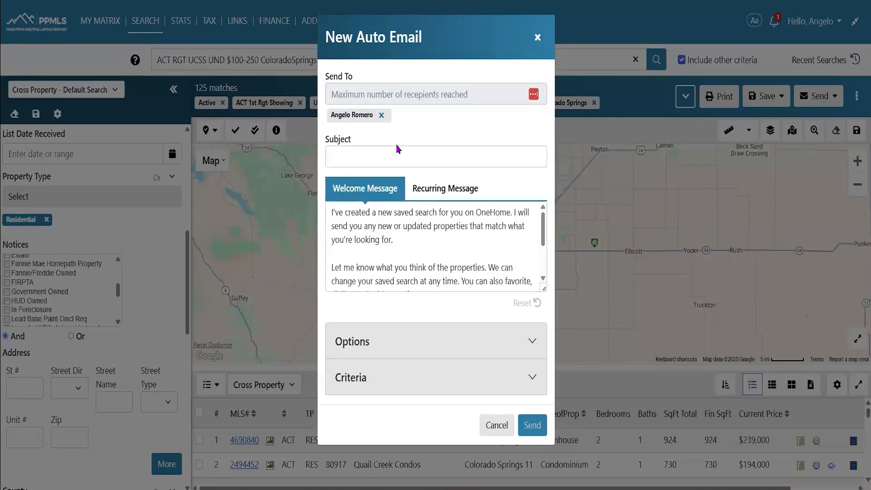
Enter the subject 'Home for you' and view the Recurring Message text
{"action": "left_click", "coordinate": [394, 153]}
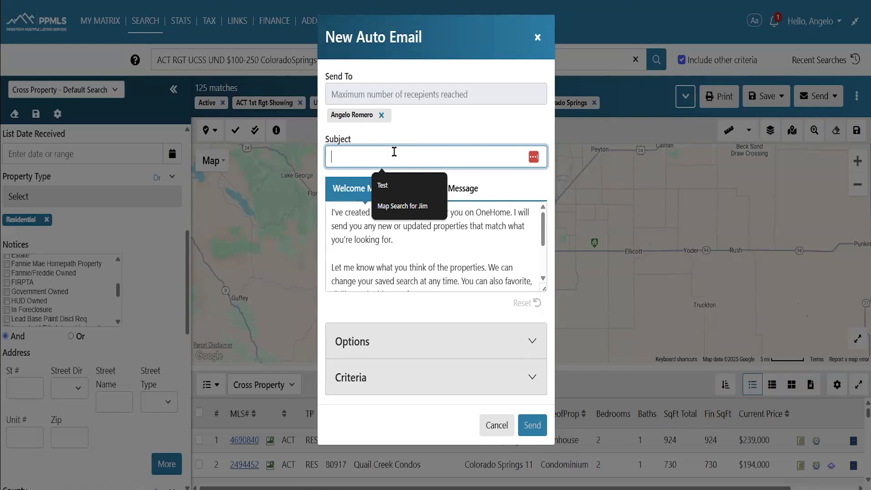
{"action": "type", "text": "Home for you"}
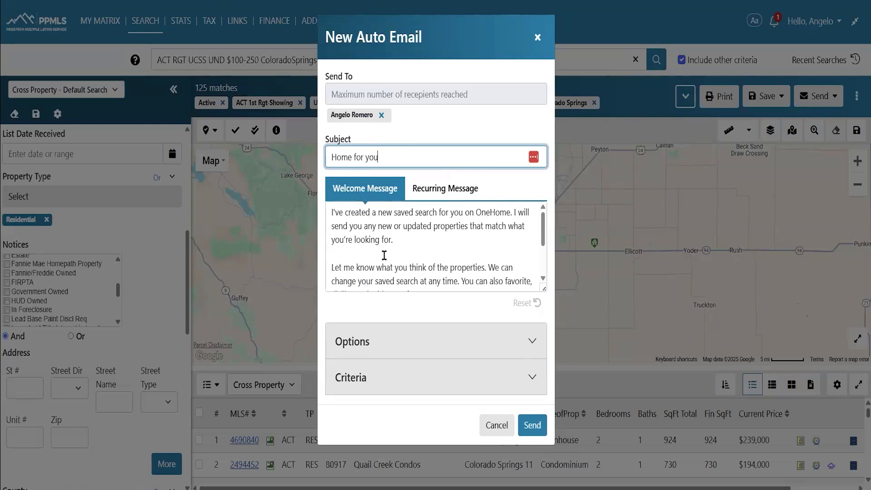
{"action": "scroll", "coordinate": [429, 249], "scroll_direction": "down", "scroll_amount": 2}
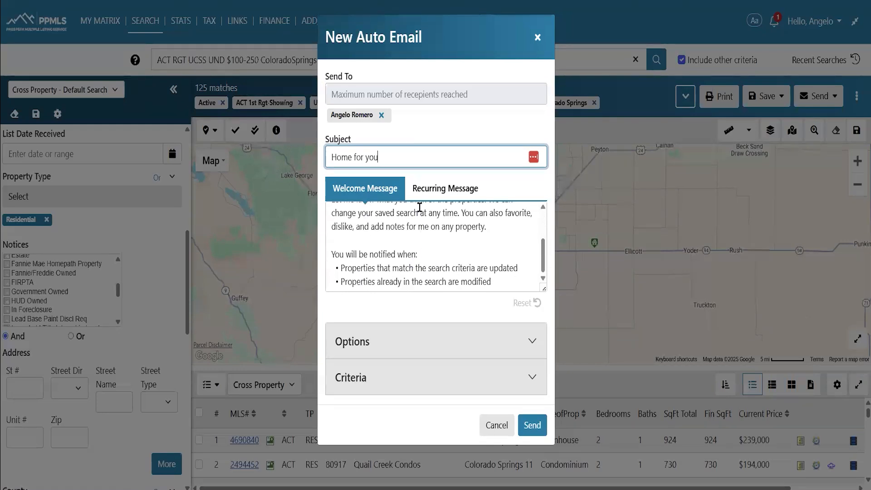
{"action": "left_click", "coordinate": [447, 188]}
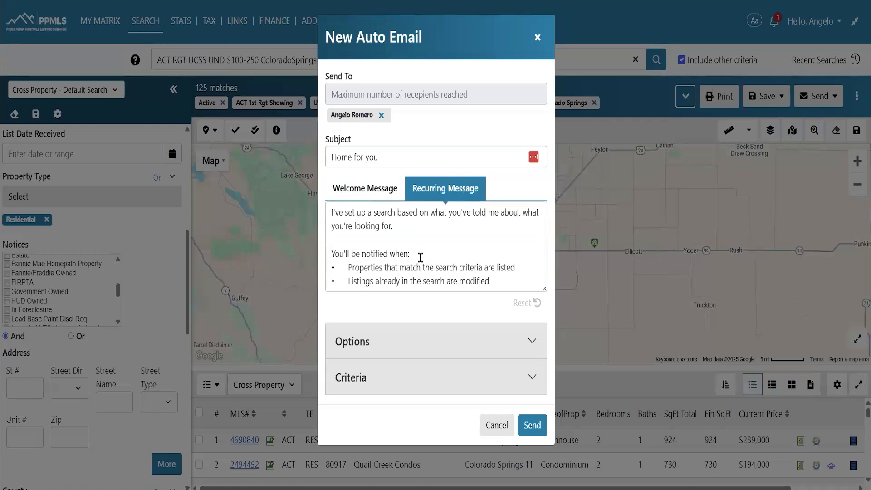
Mark the search as a dashboard favorite in the auto email options, leaving concierge mode off
{"action": "left_click", "coordinate": [520, 336]}
{"action": "scroll", "coordinate": [438, 241], "scroll_direction": "down", "scroll_amount": 5}
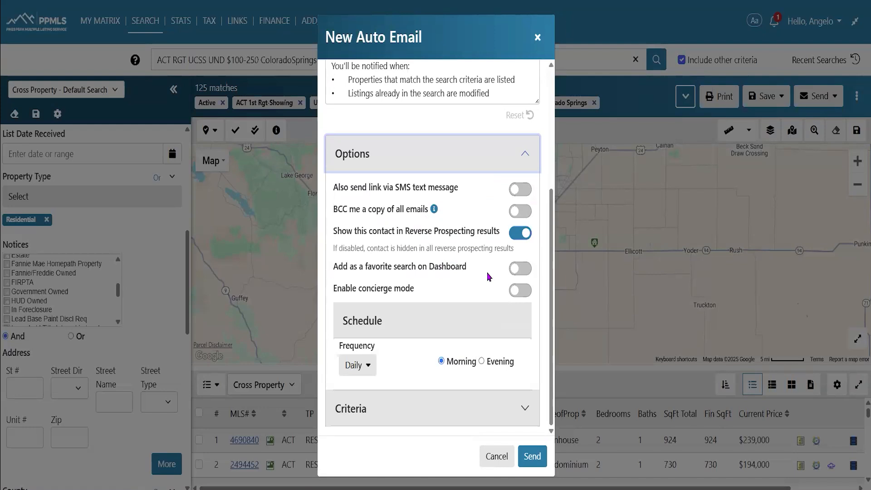
{"action": "left_click", "coordinate": [510, 270]}
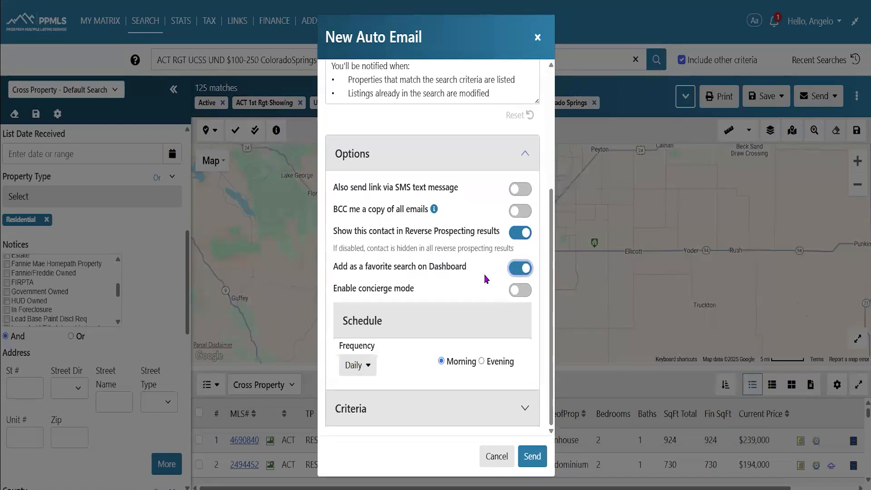
{"action": "left_click", "coordinate": [521, 289]}
{"action": "left_click", "coordinate": [517, 292]}
Set frequency to Custom covering all seven days in the Evening, then expand Criteria
{"action": "left_click", "coordinate": [371, 370]}
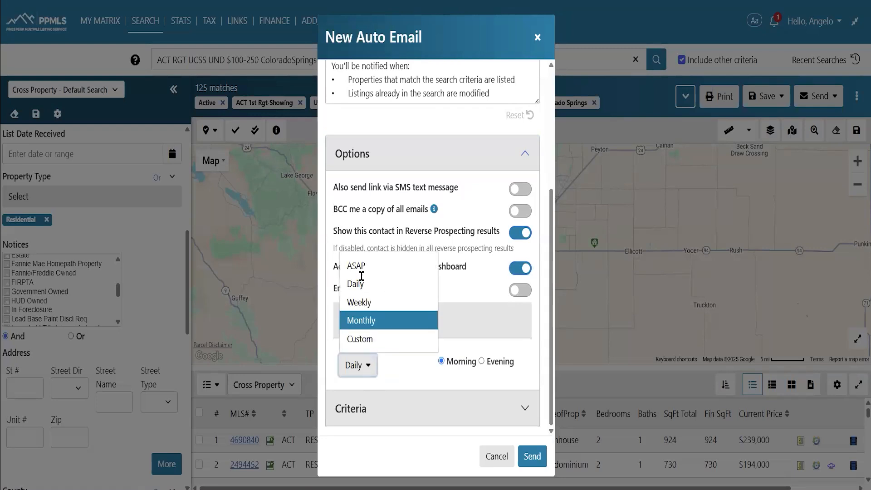
{"action": "left_click", "coordinate": [361, 267]}
{"action": "left_click", "coordinate": [369, 370]}
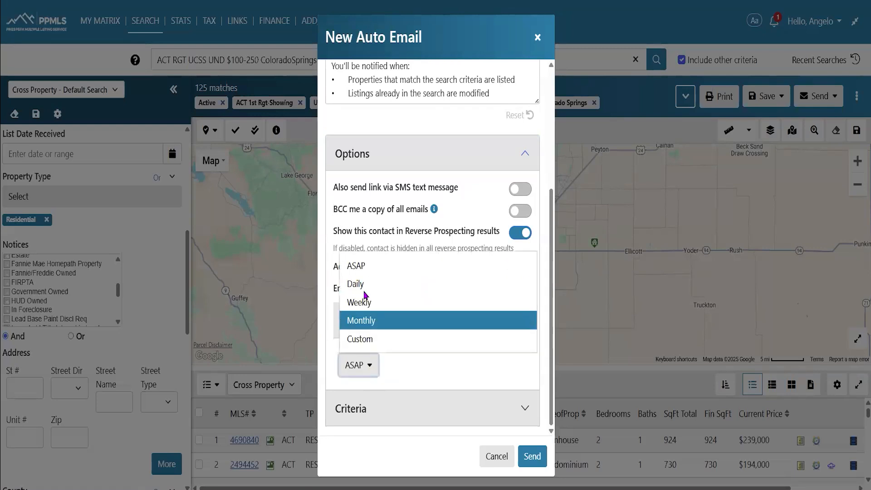
{"action": "left_click", "coordinate": [368, 302]}
{"action": "left_click", "coordinate": [375, 358]}
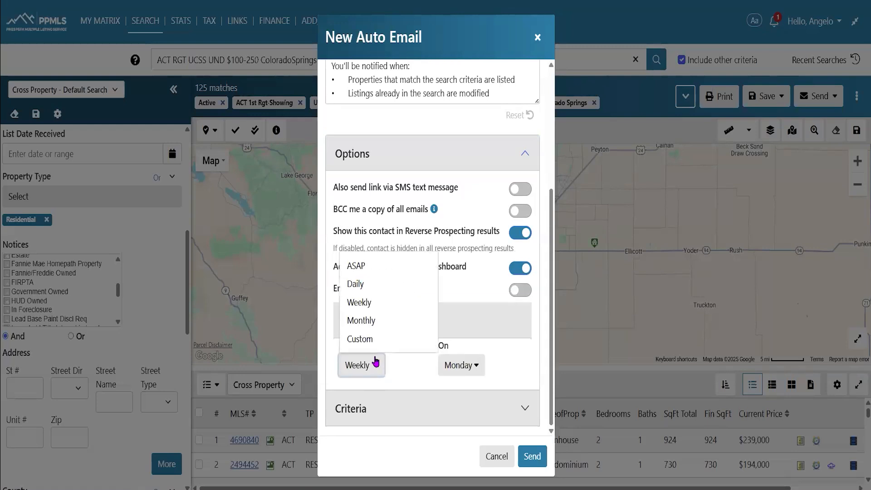
{"action": "left_click", "coordinate": [363, 338]}
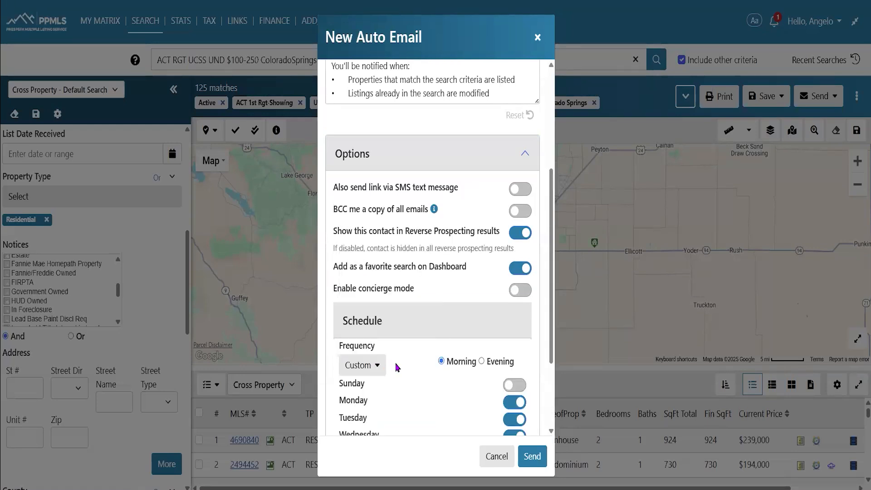
{"action": "scroll", "coordinate": [386, 349], "scroll_direction": "down", "scroll_amount": 3}
{"action": "left_click", "coordinate": [510, 269]}
{"action": "left_click", "coordinate": [511, 368]}
{"action": "left_click", "coordinate": [481, 242]}
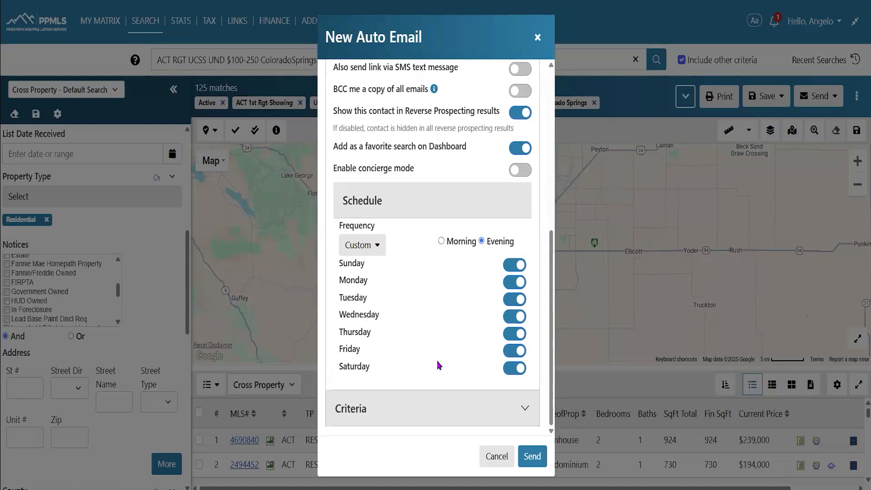
{"action": "left_click", "coordinate": [522, 409]}
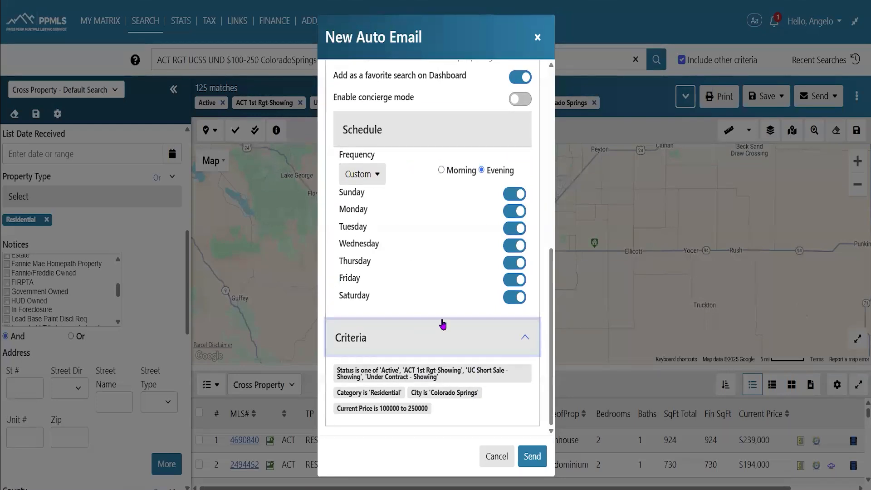
Send the 'Home for you' auto email and return to the 125-match search results
{"action": "left_click", "coordinate": [531, 455]}
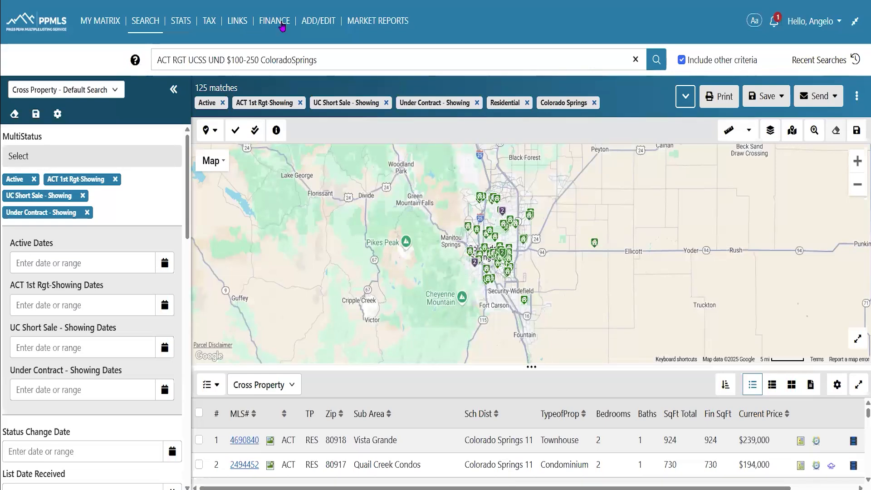
{"action": "left_click", "coordinate": [318, 21]}
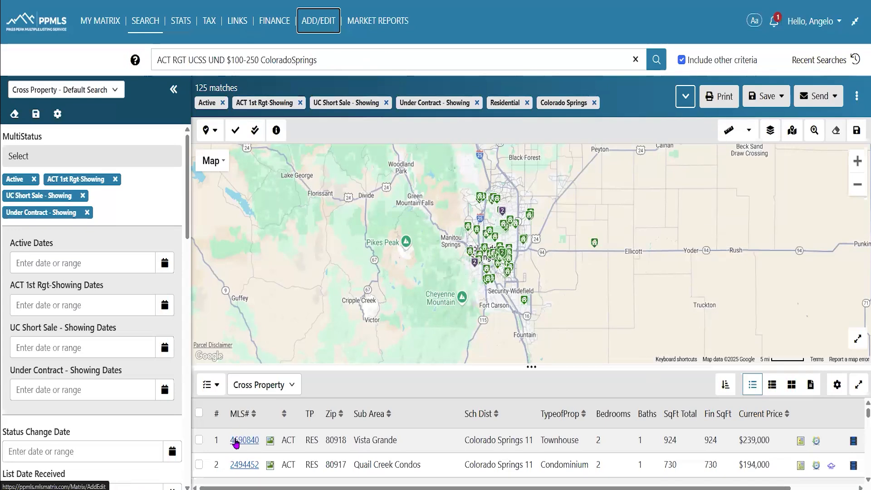
Select the Vista Grande listing and choose Customer Full Report w/photos as its print format
{"action": "left_click", "coordinate": [200, 441]}
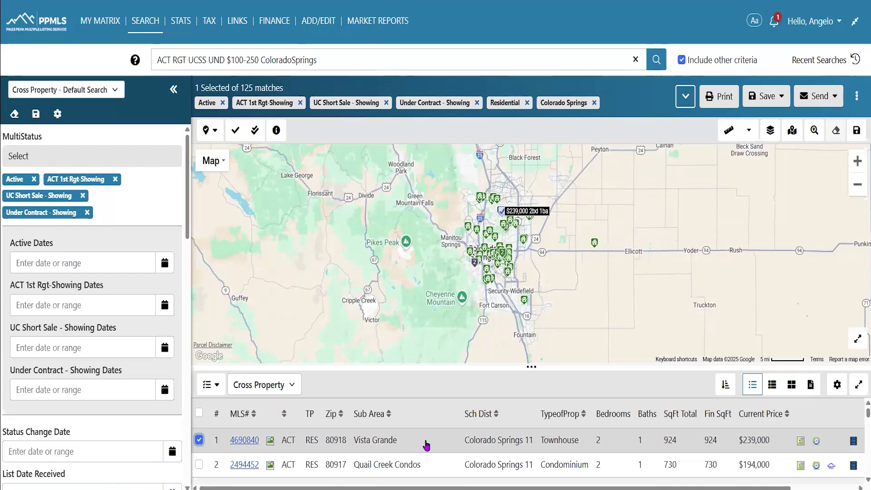
{"action": "left_click", "coordinate": [720, 96]}
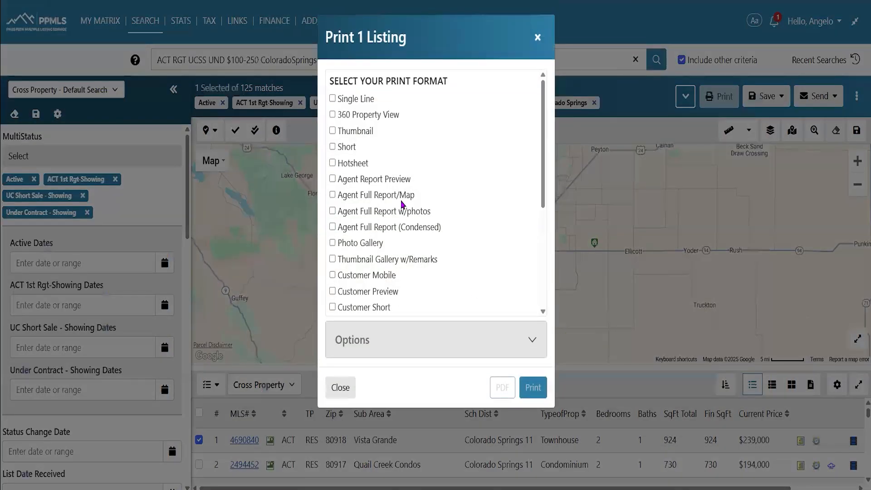
{"action": "scroll", "coordinate": [381, 145], "scroll_direction": "down", "scroll_amount": 2}
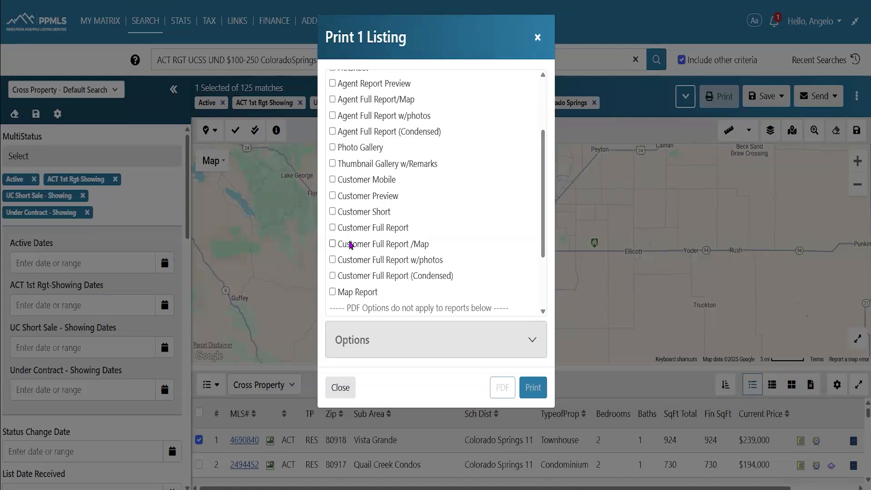
{"action": "left_click", "coordinate": [332, 260]}
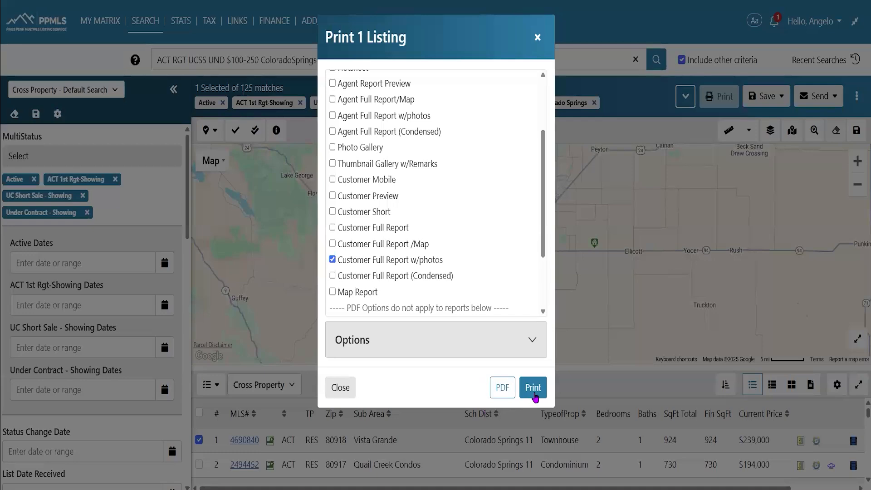
Generate the Customer Full Report w/photos PDF, scroll its 3 pages, and return to the print dialog
{"action": "left_click", "coordinate": [504, 388]}
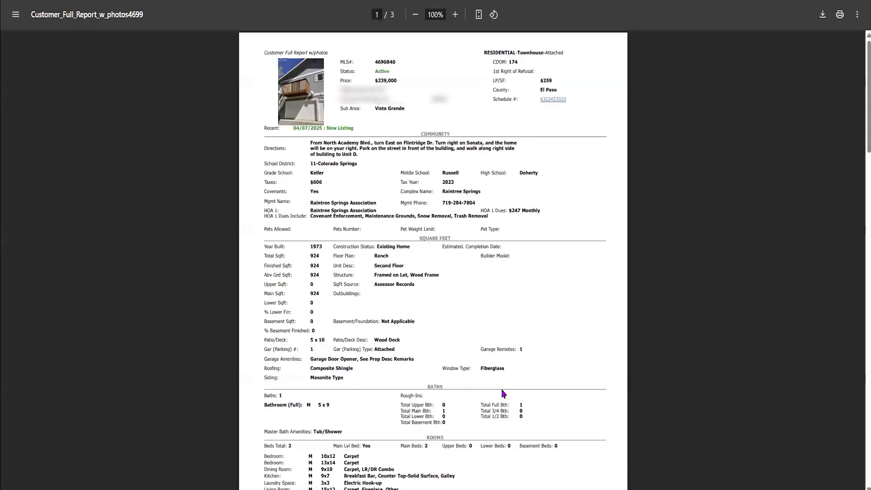
{"action": "scroll", "coordinate": [594, 276], "scroll_direction": "down", "scroll_amount": 10}
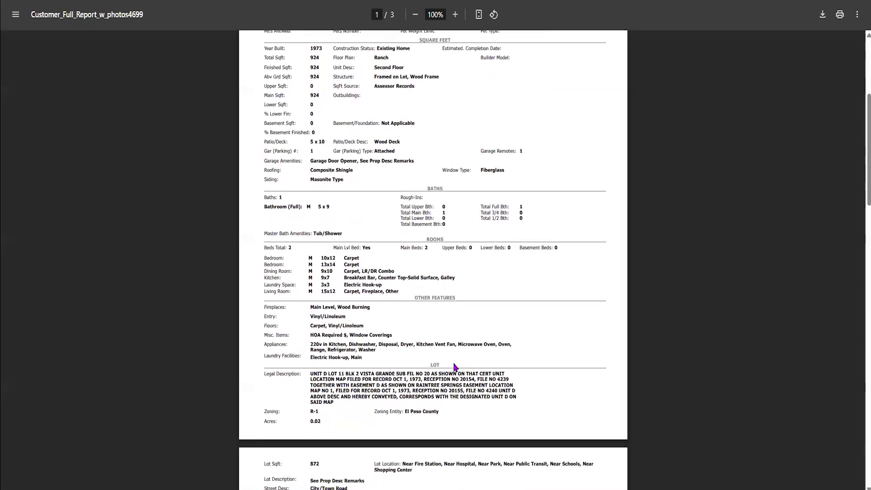
{"action": "scroll", "coordinate": [593, 275], "scroll_direction": "down", "scroll_amount": 15}
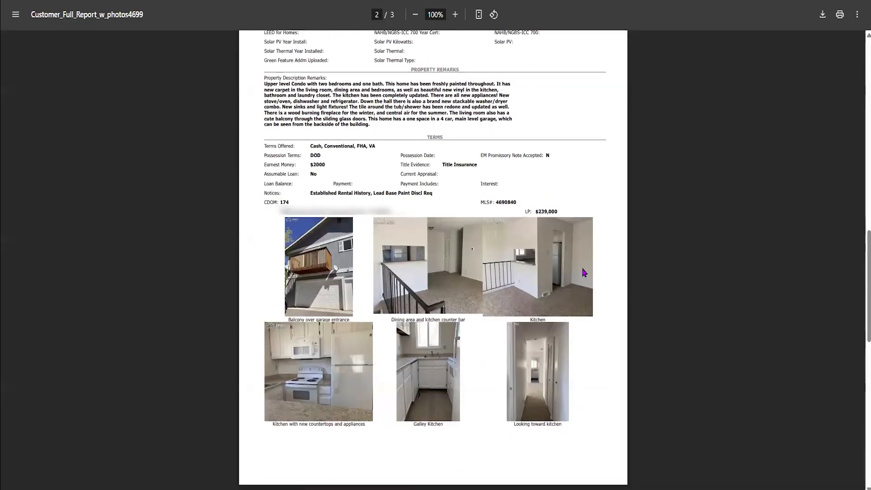
{"action": "scroll", "coordinate": [461, 318], "scroll_direction": "up", "scroll_amount": 15}
{"action": "scroll", "coordinate": [430, 179], "scroll_direction": "up", "scroll_amount": 4}
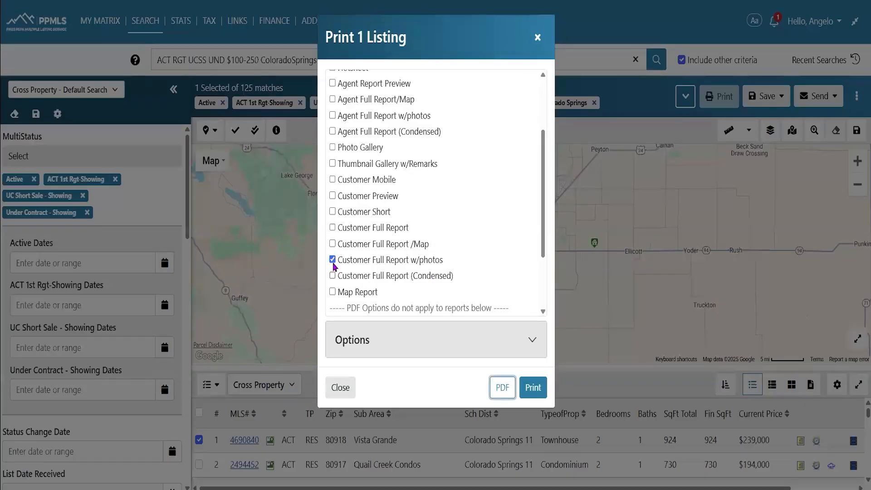
{"action": "left_click", "coordinate": [332, 260]}
Scroll the print format list and close the Print 1 Listing dialog
{"action": "scroll", "coordinate": [382, 244], "scroll_direction": "down", "scroll_amount": 3}
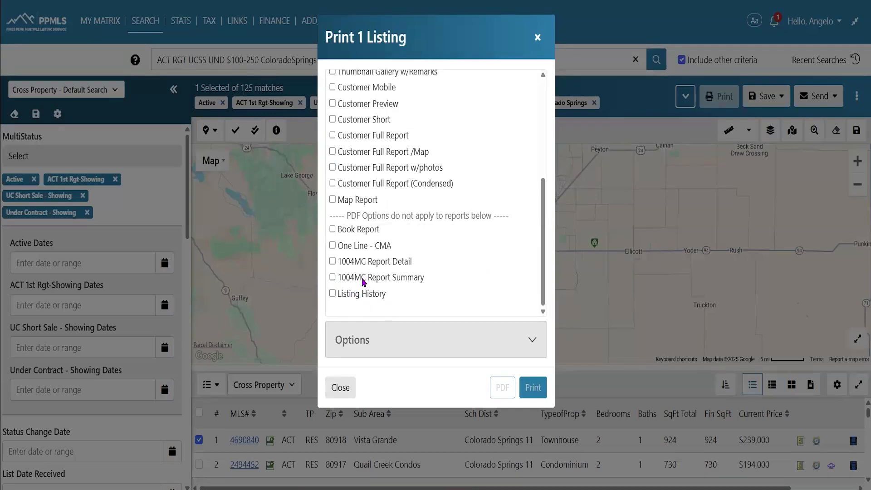
{"action": "scroll", "coordinate": [393, 269], "scroll_direction": "up", "scroll_amount": 5}
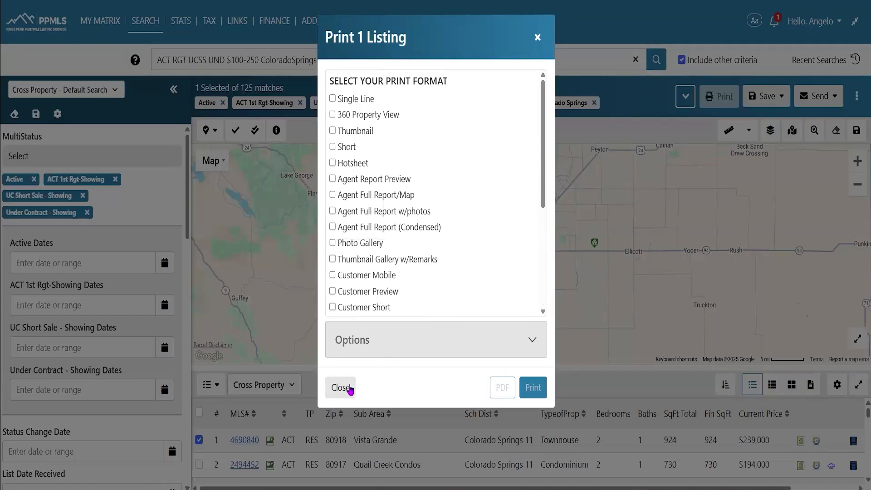
{"action": "left_click", "coordinate": [341, 388]}
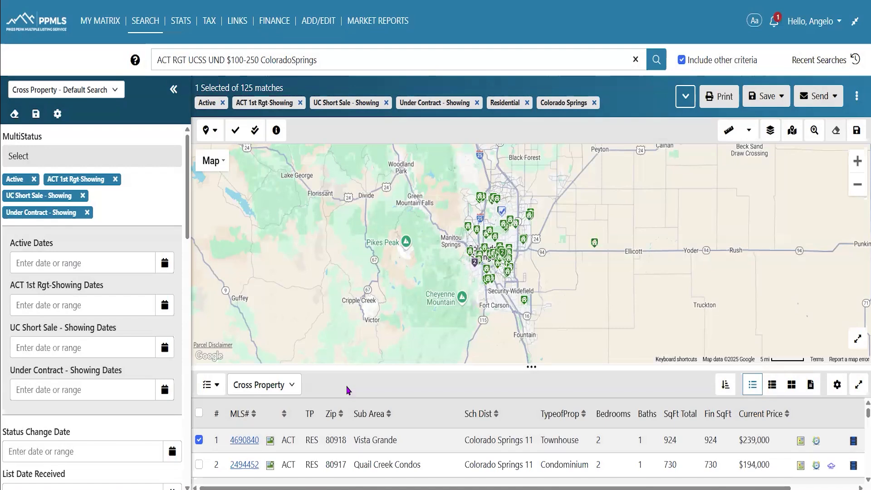
Open the first listing's Full Property View and show its Rooms table with each room's level
{"action": "left_click", "coordinate": [243, 440]}
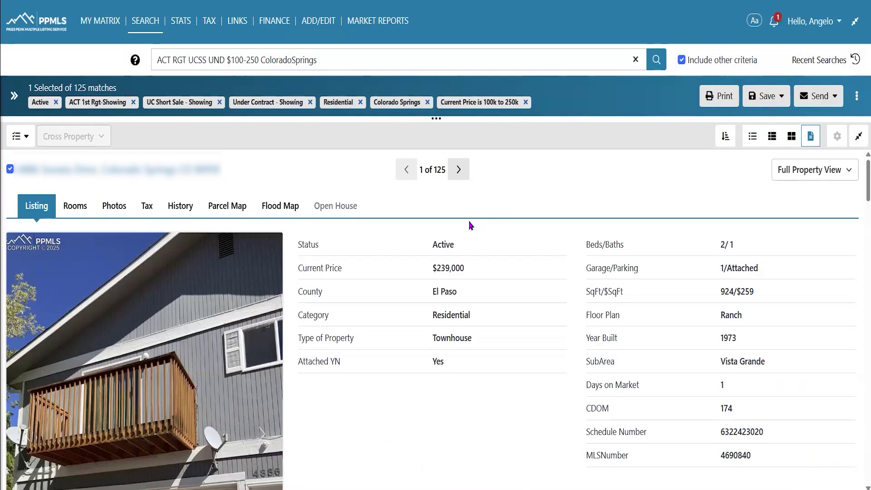
{"action": "scroll", "coordinate": [319, 303], "scroll_direction": "down", "scroll_amount": 2}
{"action": "scroll", "coordinate": [319, 303], "scroll_direction": "down", "scroll_amount": 10}
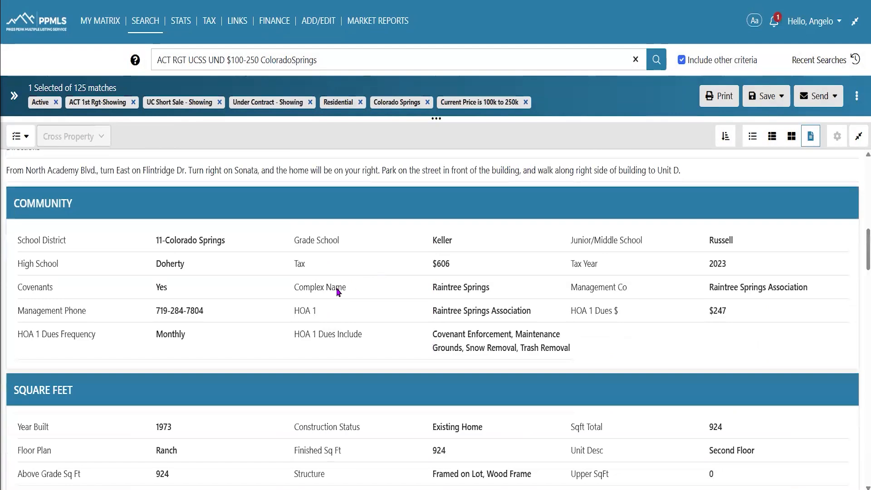
{"action": "scroll", "coordinate": [408, 295], "scroll_direction": "down", "scroll_amount": 6}
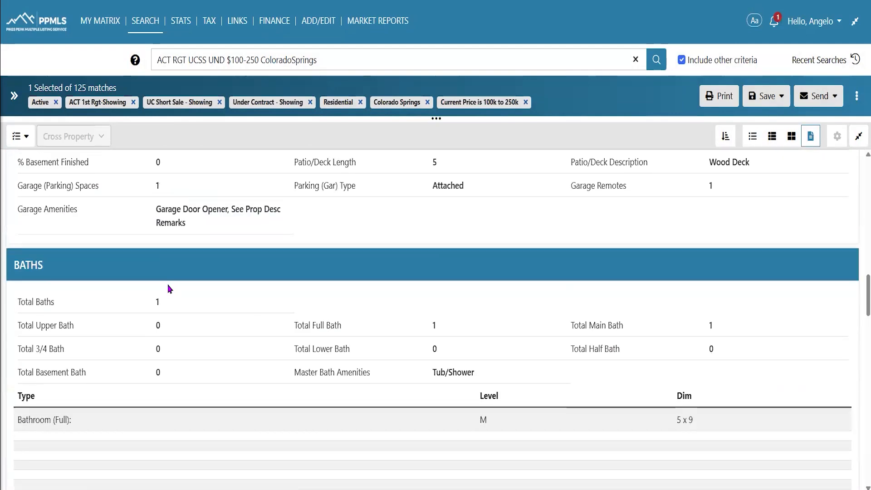
{"action": "scroll", "coordinate": [169, 289], "scroll_direction": "down", "scroll_amount": 2}
{"action": "scroll", "coordinate": [173, 286], "scroll_direction": "up", "scroll_amount": 4}
{"action": "scroll", "coordinate": [174, 287], "scroll_direction": "up", "scroll_amount": 15}
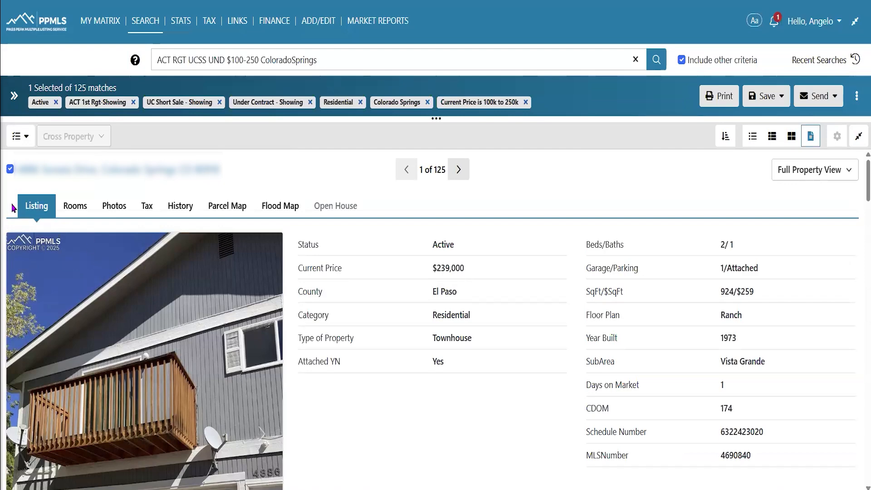
{"action": "left_click", "coordinate": [82, 214]}
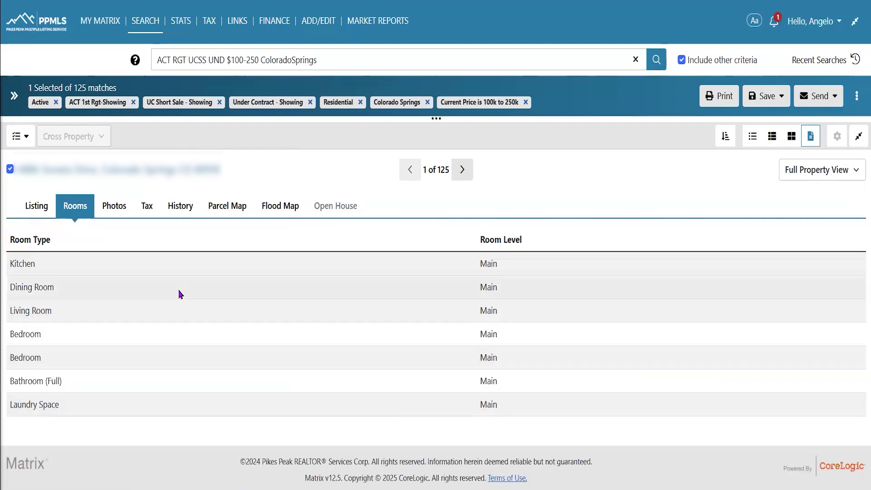
Show listing photos, advance to listing 3 of 125, and open its Front of Structure photo
{"action": "left_click", "coordinate": [118, 208]}
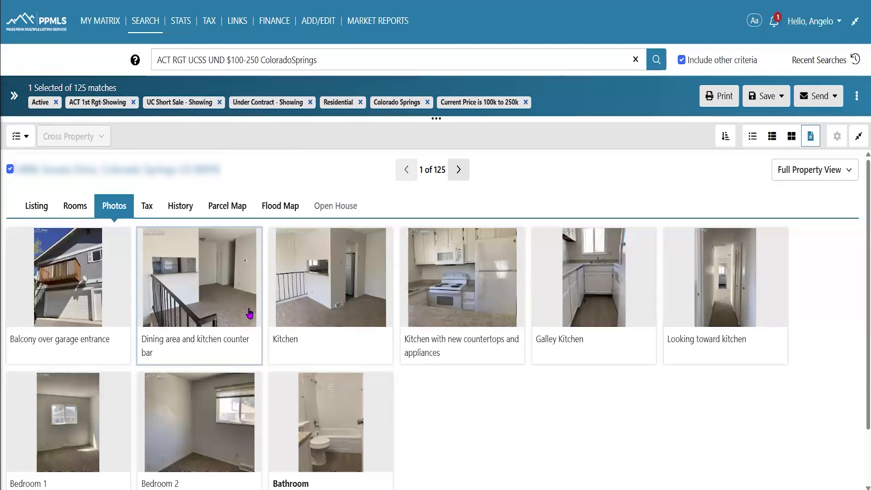
{"action": "left_click", "coordinate": [460, 170]}
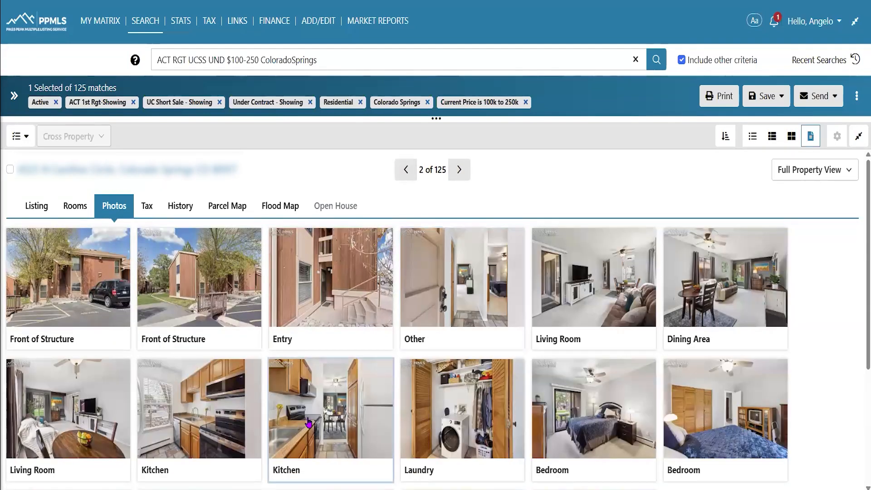
{"action": "scroll", "coordinate": [313, 420], "scroll_direction": "down", "scroll_amount": 4}
{"action": "scroll", "coordinate": [322, 417], "scroll_direction": "up", "scroll_amount": 5}
{"action": "left_click", "coordinate": [459, 169]}
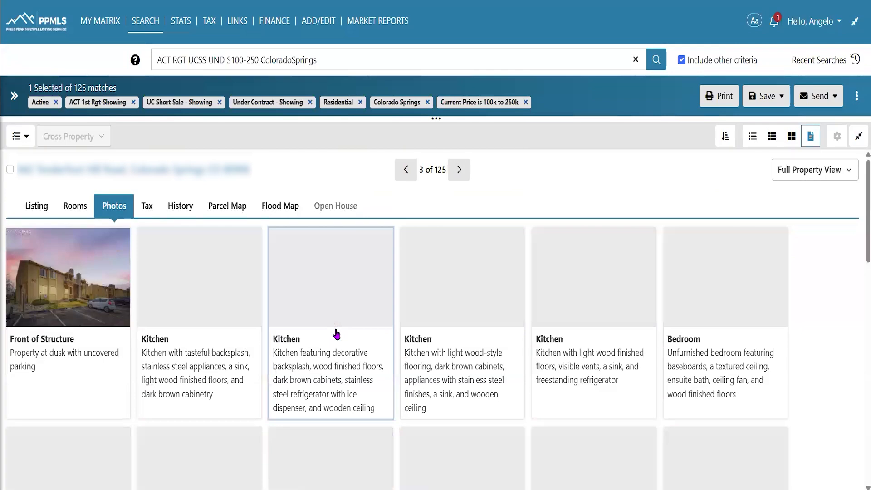
{"action": "scroll", "coordinate": [337, 335], "scroll_direction": "down", "scroll_amount": 6}
{"action": "scroll", "coordinate": [370, 315], "scroll_direction": "up", "scroll_amount": 6}
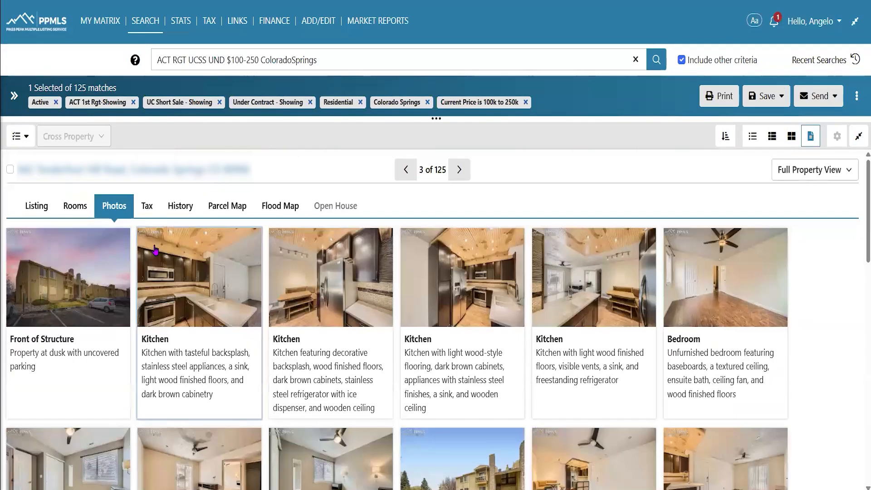
{"action": "left_click", "coordinate": [76, 285]}
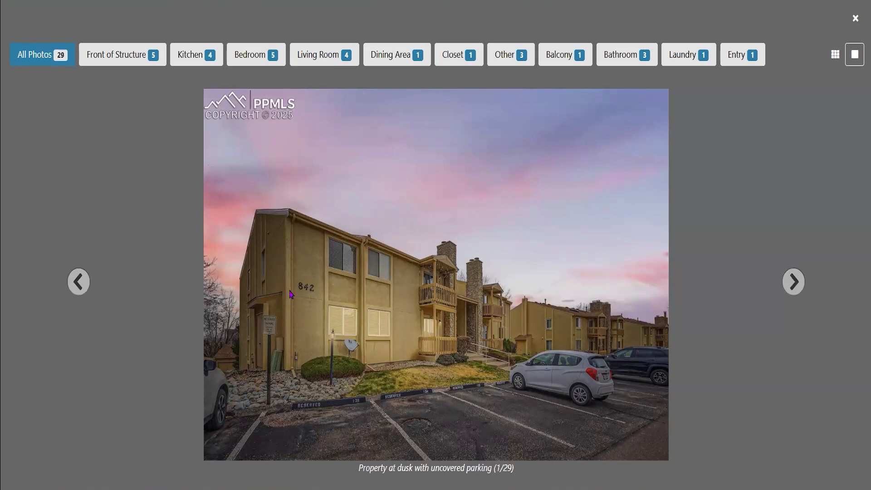
Browse the Kitchen photos individually and as thumbnails, then the Bedroom photos, and close the gallery
{"action": "left_click", "coordinate": [190, 58]}
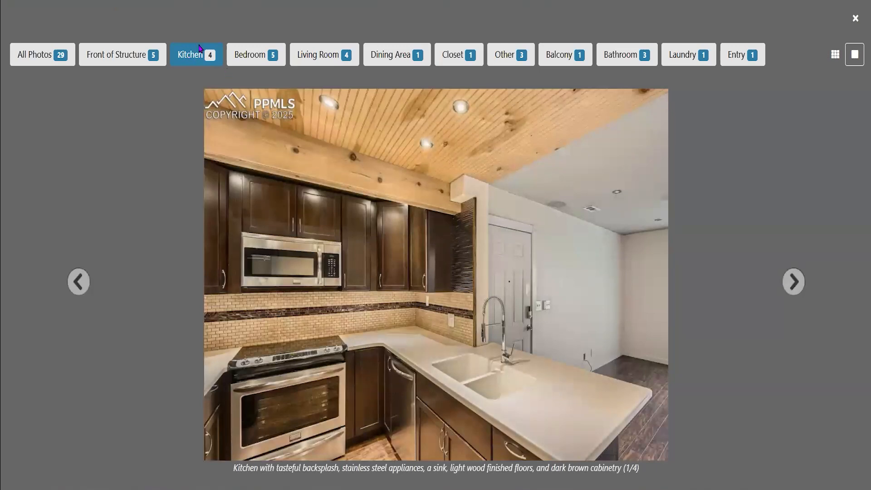
{"action": "left_click", "coordinate": [791, 282]}
{"action": "left_click", "coordinate": [793, 283]}
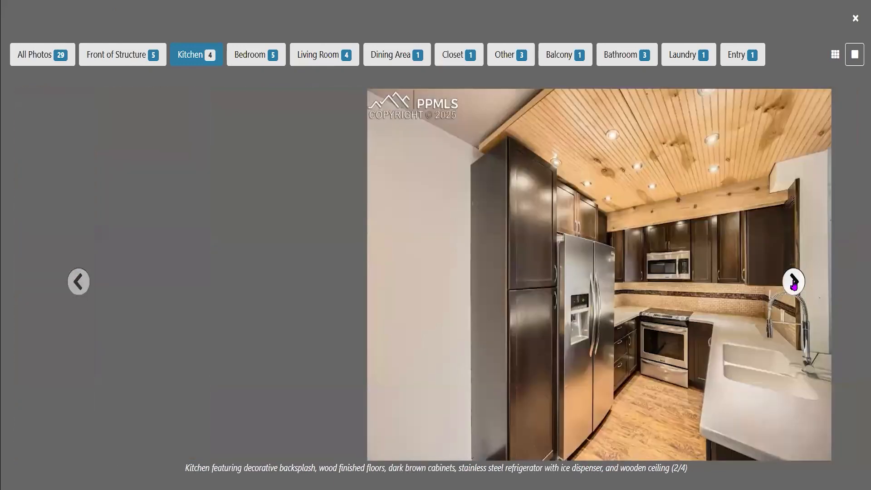
{"action": "left_click", "coordinate": [793, 282]}
{"action": "left_click", "coordinate": [793, 282]}
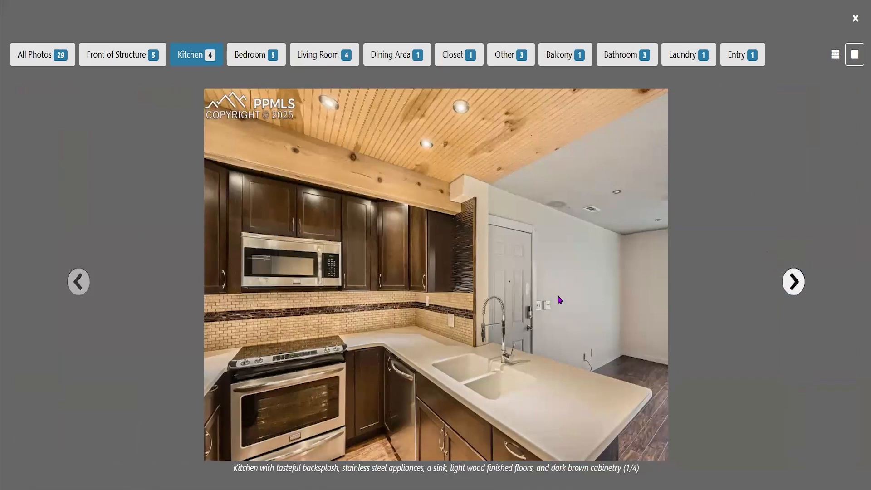
{"action": "left_click", "coordinate": [836, 56]}
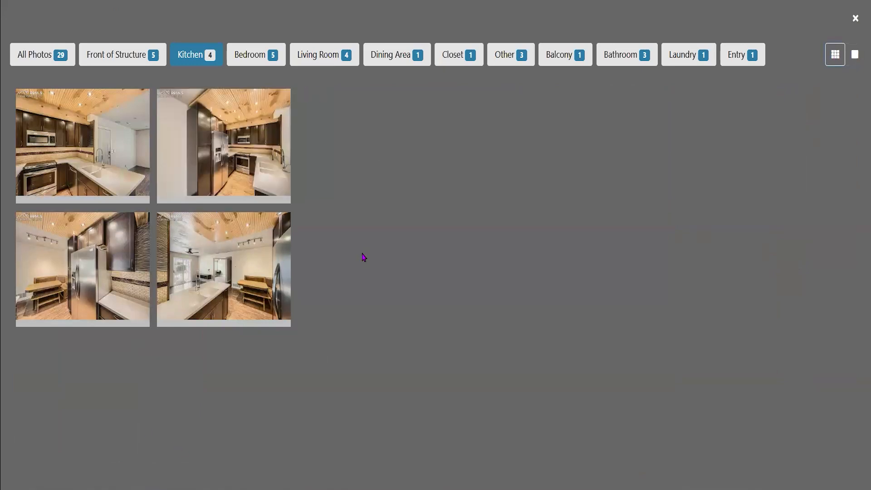
{"action": "left_click", "coordinate": [260, 56]}
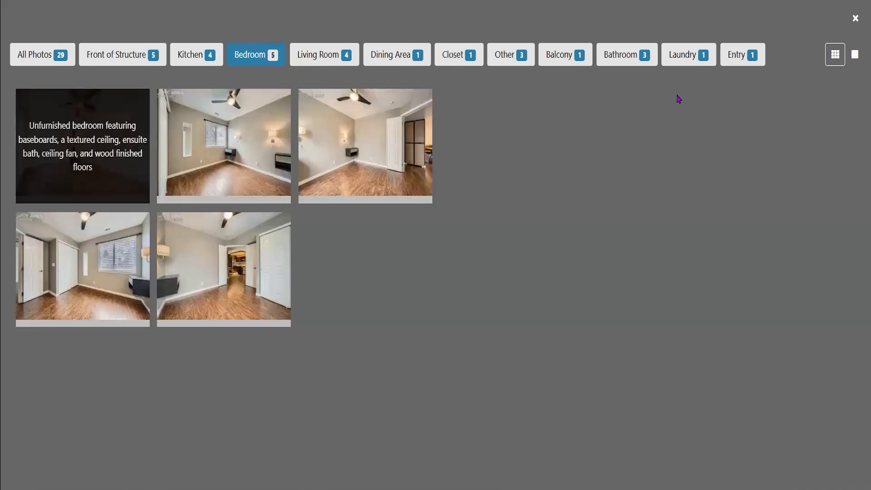
{"action": "left_click", "coordinate": [856, 19]}
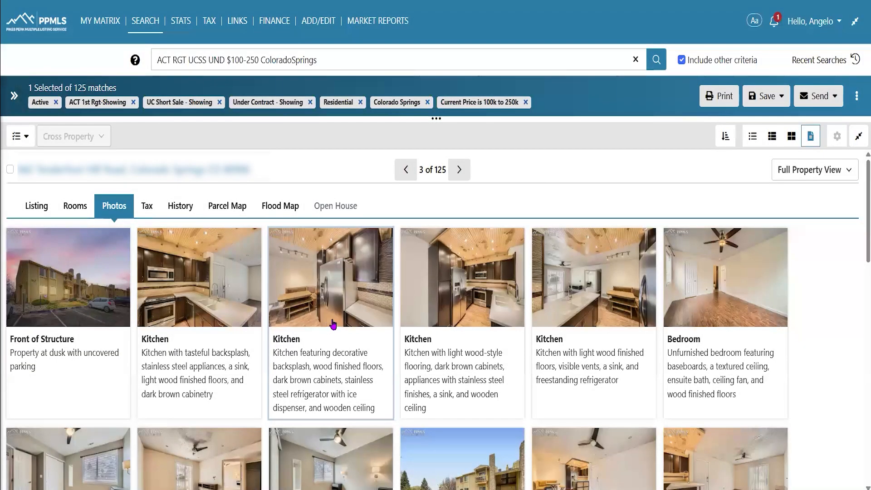
View listing 3's Tax record and scroll through its owner and location details
{"action": "left_click", "coordinate": [147, 208]}
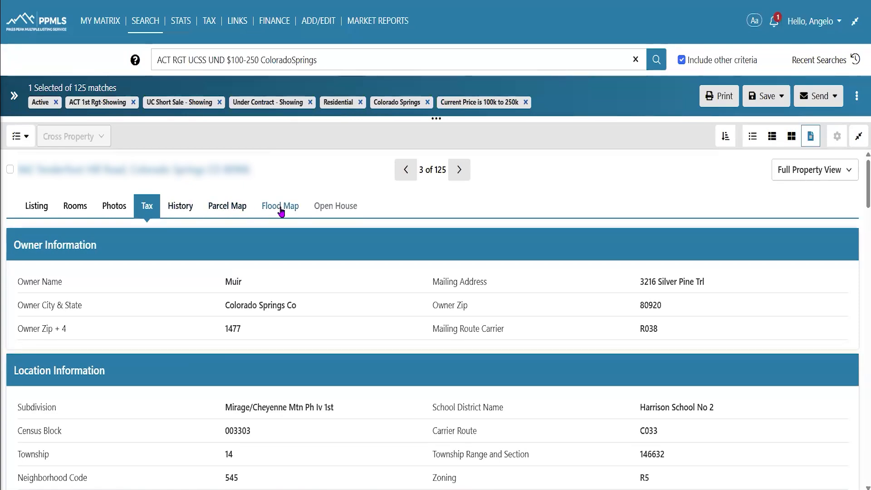
{"action": "scroll", "coordinate": [379, 222], "scroll_direction": "down", "scroll_amount": 4}
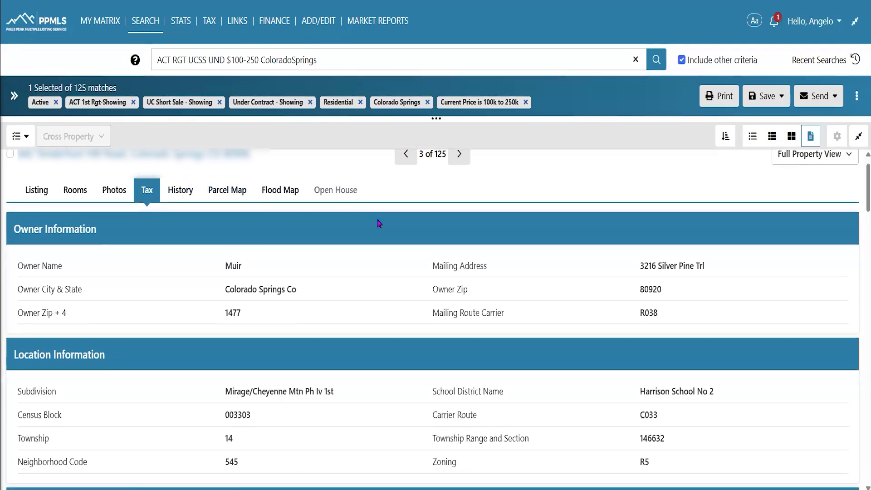
{"action": "scroll", "coordinate": [379, 223], "scroll_direction": "up", "scroll_amount": 4}
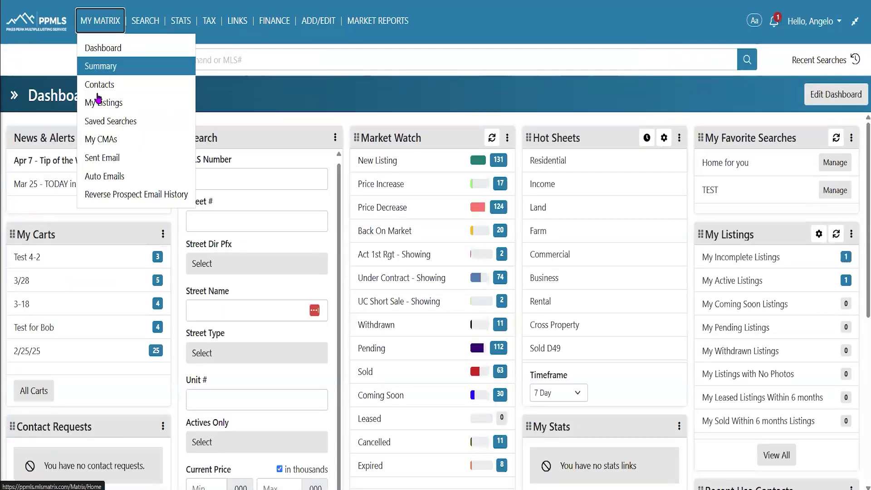
{"action": "left_click", "coordinate": [96, 119]}
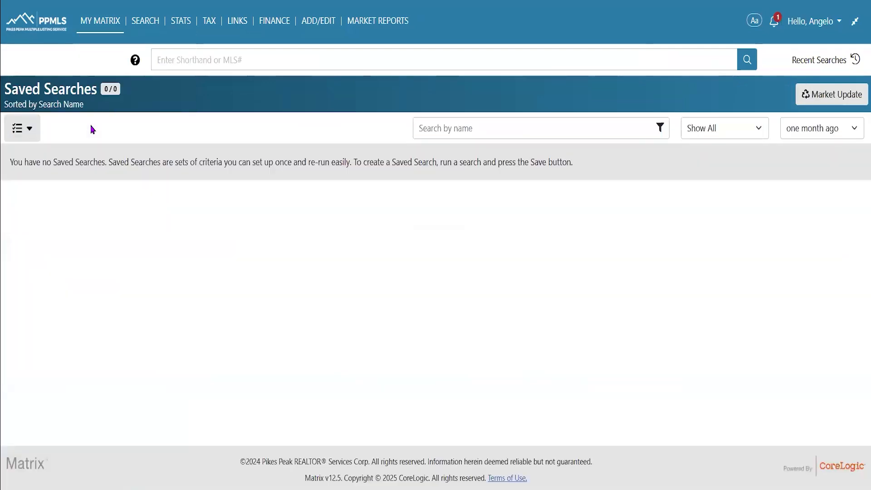
{"action": "left_click", "coordinate": [7, 28]}
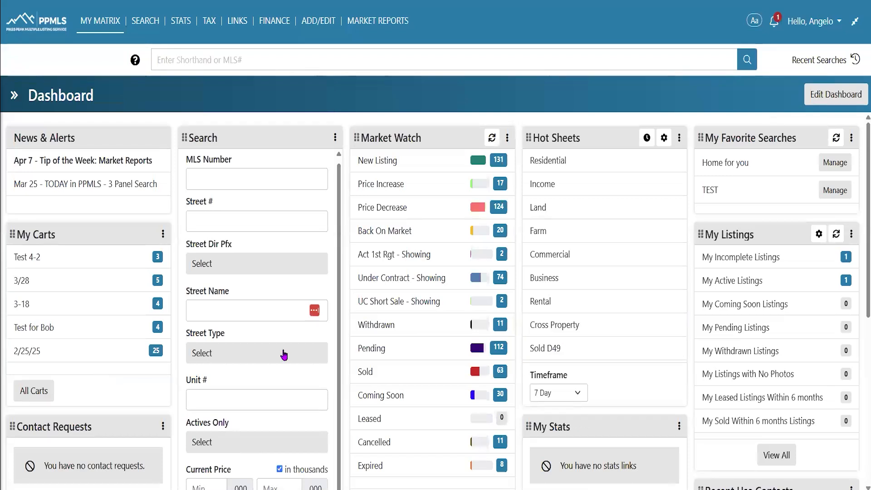
{"action": "mouse_move", "coordinate": [270, 314]}
{"action": "mouse_move", "coordinate": [145, 25]}
{"action": "mouse_move", "coordinate": [157, 66]}
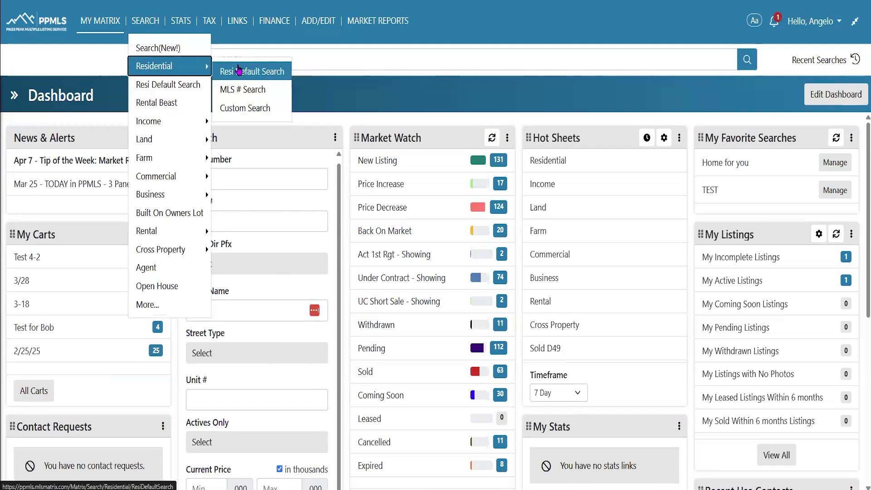
Open the default residential search map and zoom and pan it over to E Mill St
{"action": "left_click", "coordinate": [239, 69]}
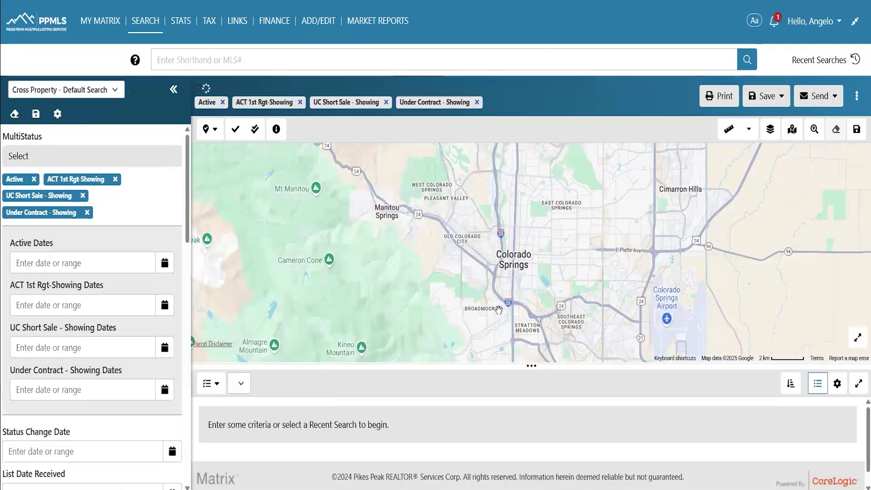
{"action": "scroll", "coordinate": [498, 310], "scroll_direction": "up", "scroll_amount": 5}
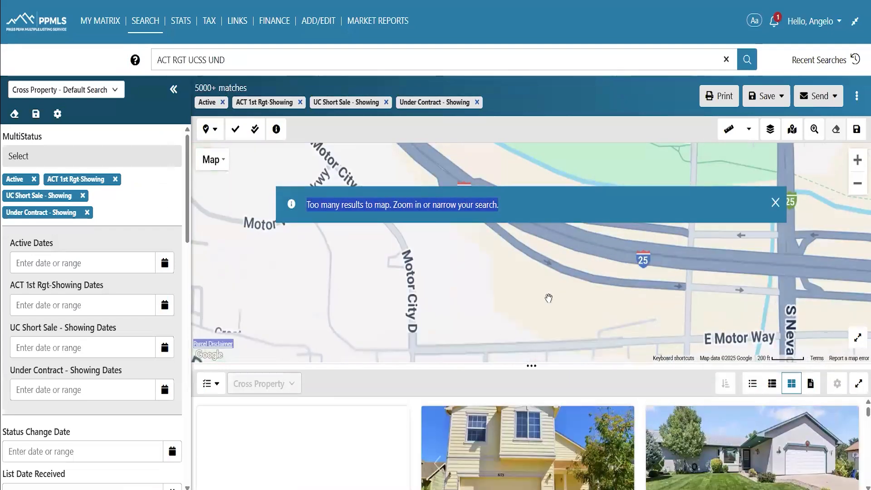
{"action": "left_click_drag", "start_coordinate": [555, 232], "coordinate": [486, 327]}
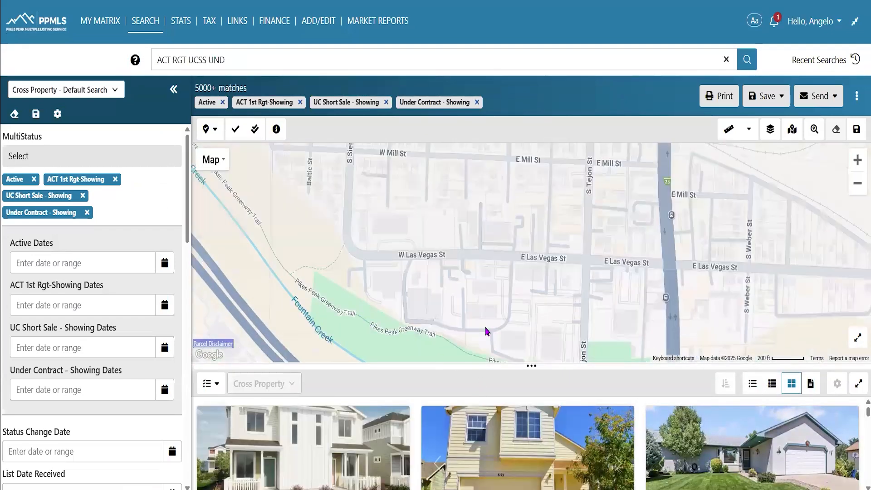
{"action": "scroll", "coordinate": [514, 264], "scroll_direction": "up", "scroll_amount": 1}
{"action": "left_click_drag", "start_coordinate": [457, 195], "coordinate": [523, 257]}
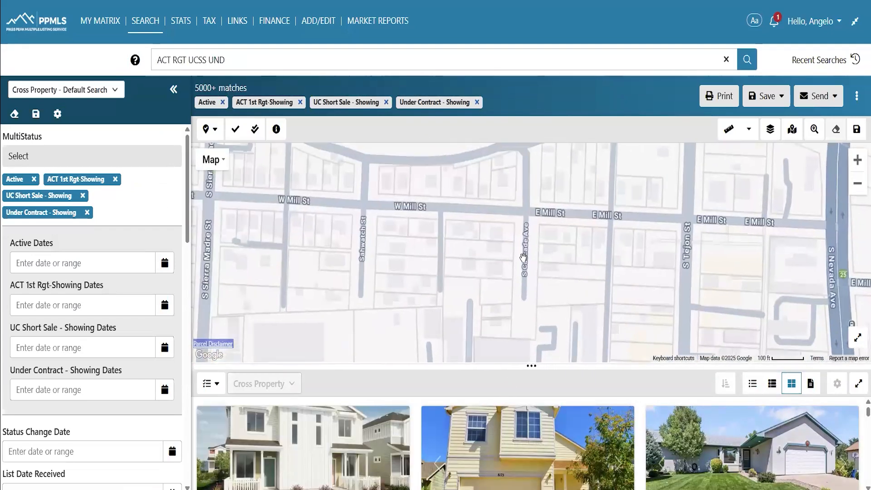
{"action": "scroll", "coordinate": [589, 250], "scroll_direction": "up", "scroll_amount": 1}
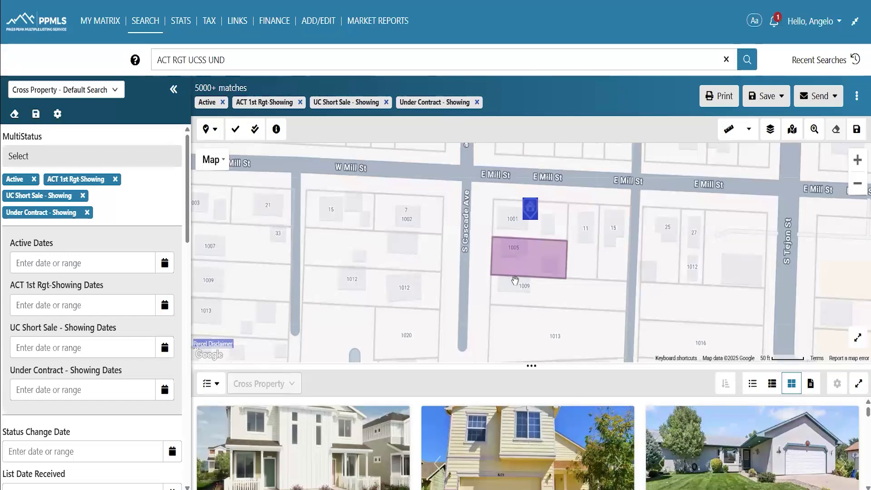
Shrink the results area to enlarge the map, then zoom in until parcel 1005 fills it
{"action": "left_click_drag", "start_coordinate": [531, 375], "coordinate": [531, 472]}
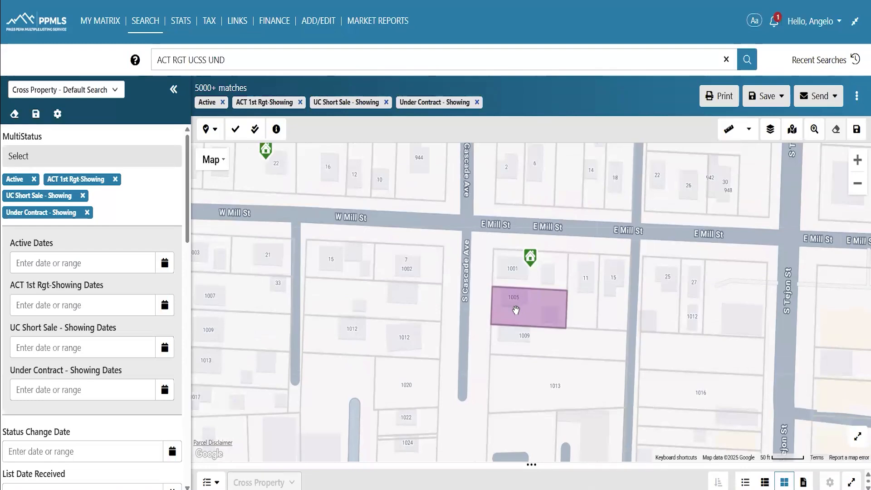
{"action": "scroll", "coordinate": [524, 317], "scroll_direction": "up", "scroll_amount": 1}
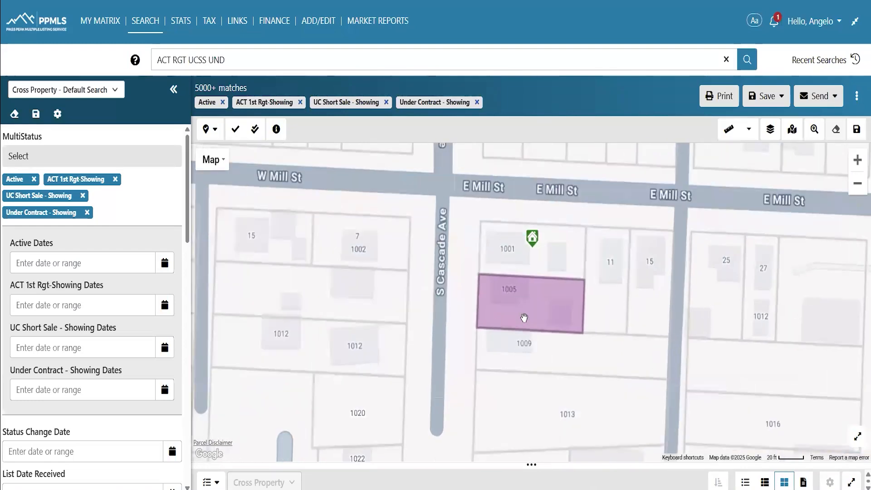
{"action": "scroll", "coordinate": [504, 278], "scroll_direction": "up", "scroll_amount": 1}
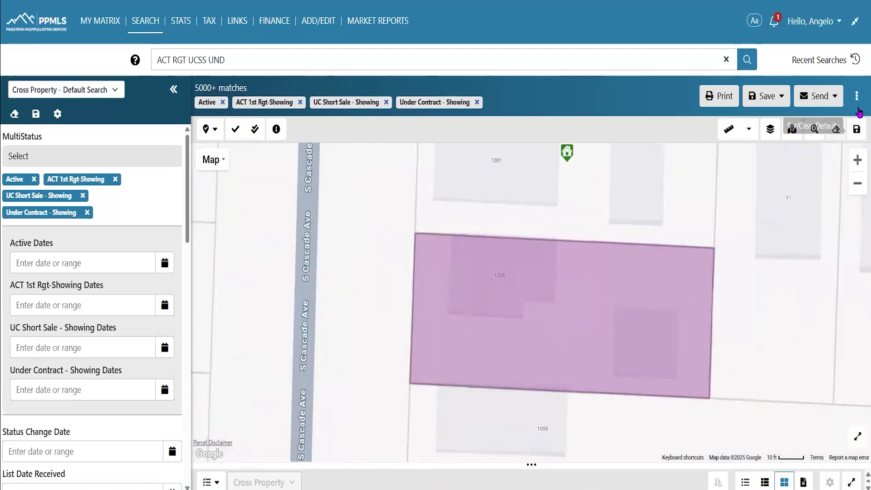
Expand the Parcel Characteristics map layer options and recentre the map on the lots near 1005
{"action": "left_click", "coordinate": [857, 95]}
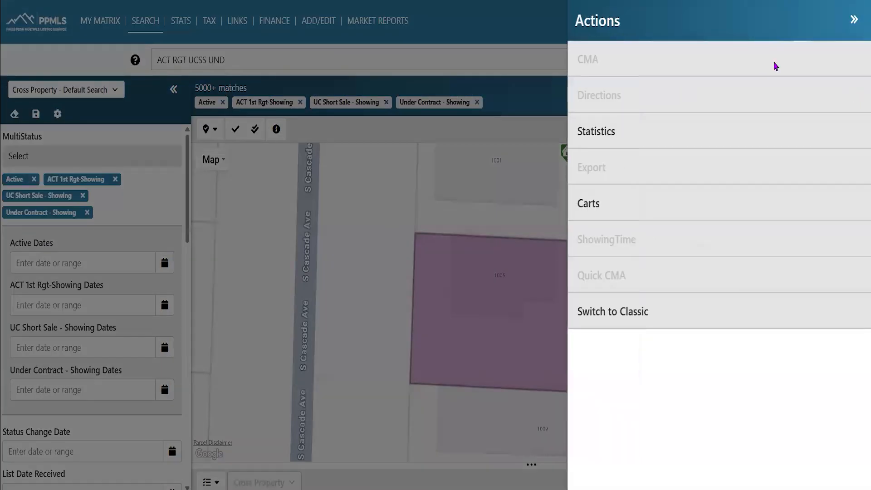
{"action": "left_click", "coordinate": [854, 20]}
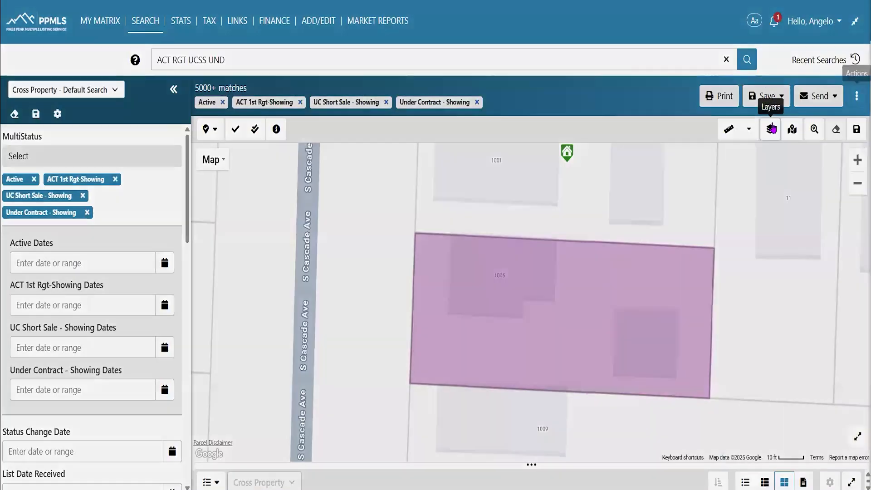
{"action": "left_click", "coordinate": [772, 129]}
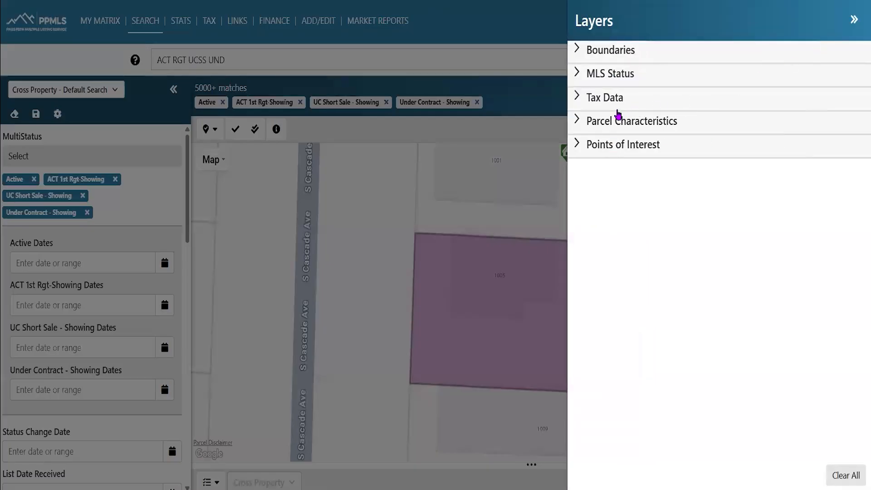
{"action": "left_click", "coordinate": [603, 122]}
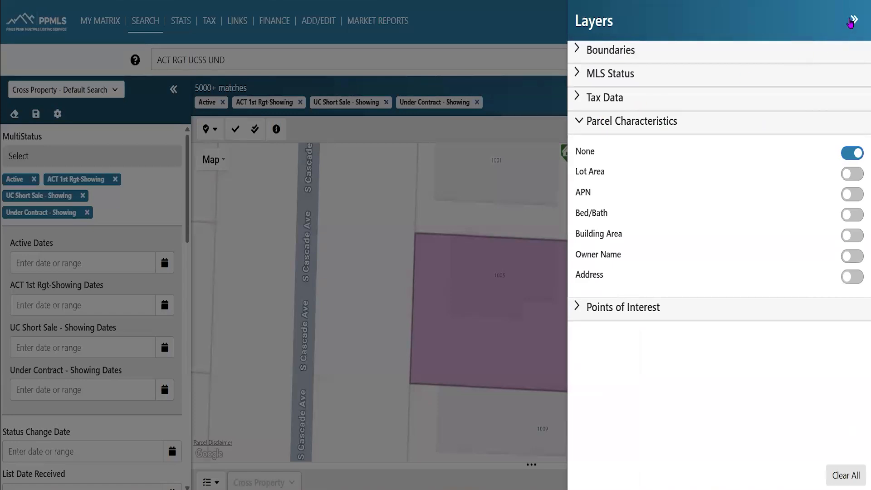
{"action": "left_click", "coordinate": [851, 22]}
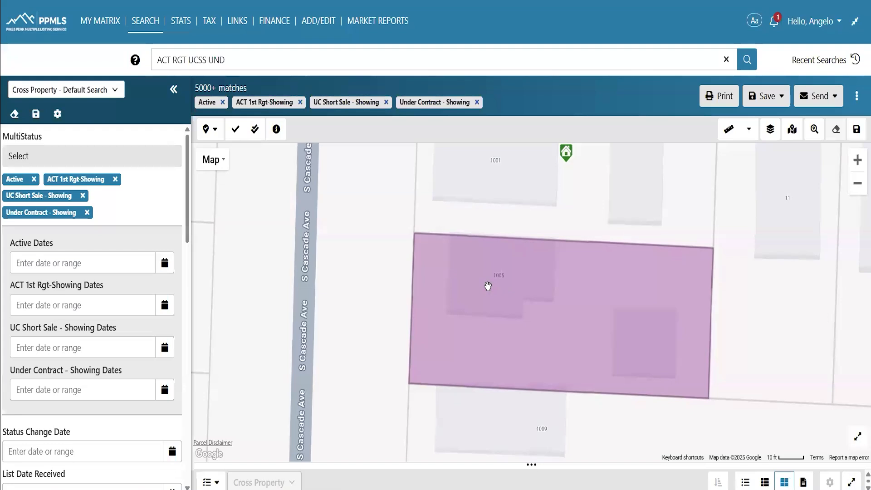
{"action": "scroll", "coordinate": [585, 254], "scroll_direction": "down", "scroll_amount": 1}
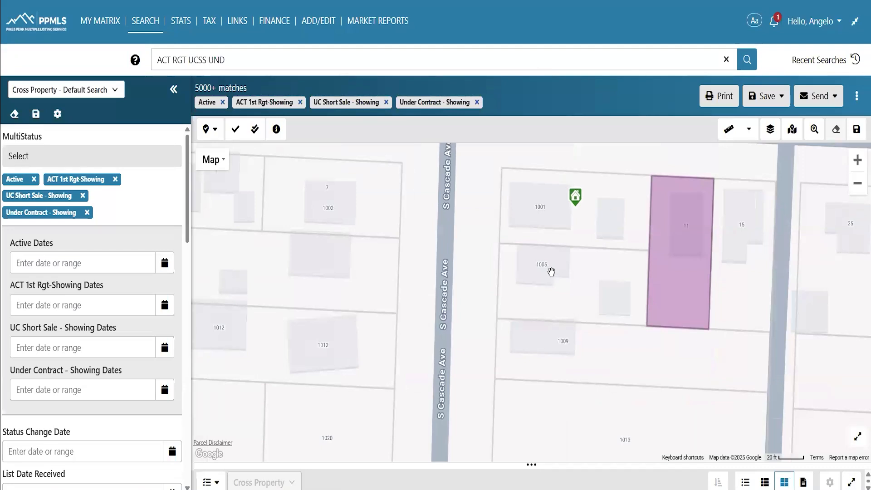
{"action": "scroll", "coordinate": [549, 277], "scroll_direction": "up", "scroll_amount": 1}
{"action": "left_click_drag", "start_coordinate": [542, 313], "coordinate": [475, 352]}
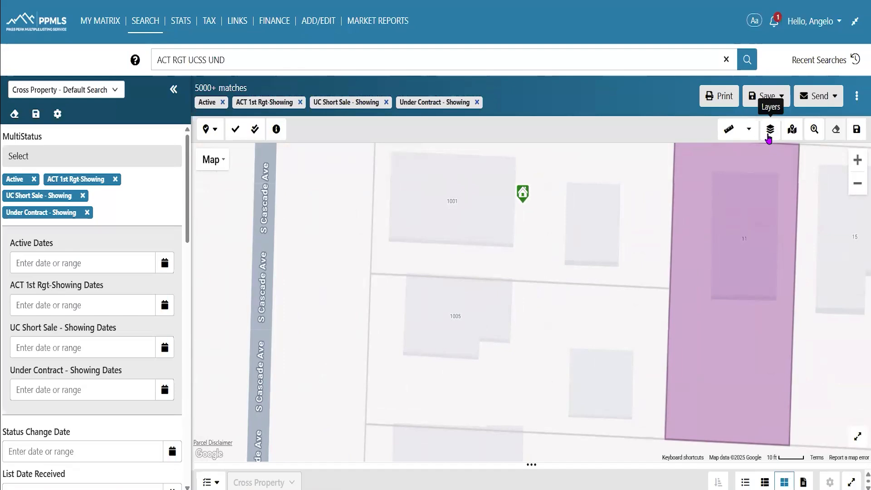
Switch on the Owner Name parcel layer and pan south to lot 1013 to read the labels
{"action": "left_click", "coordinate": [770, 132]}
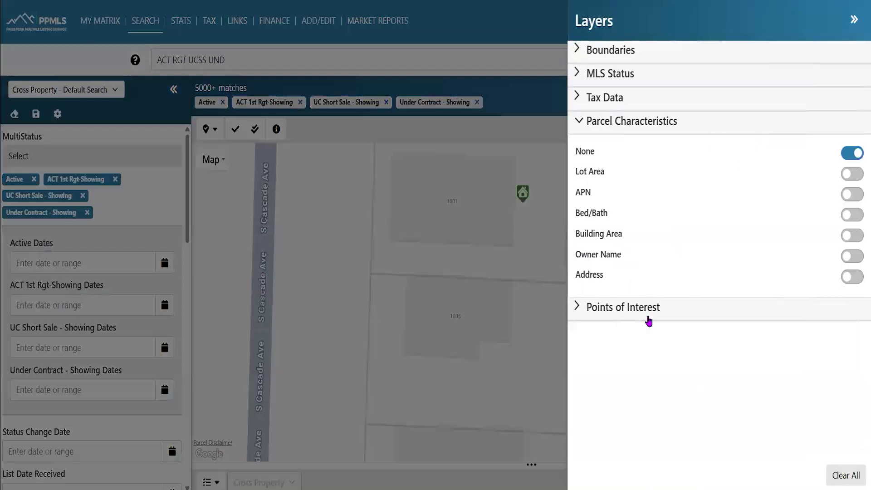
{"action": "left_click", "coordinate": [852, 257]}
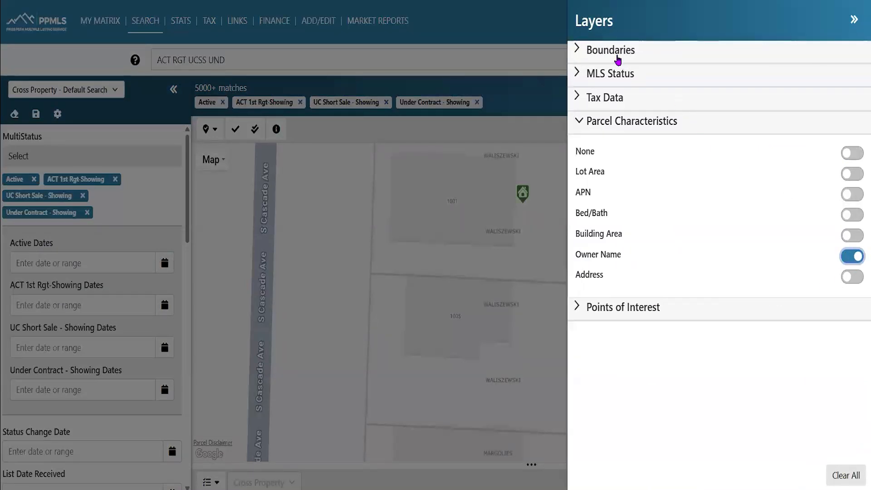
{"action": "left_click", "coordinate": [854, 21]}
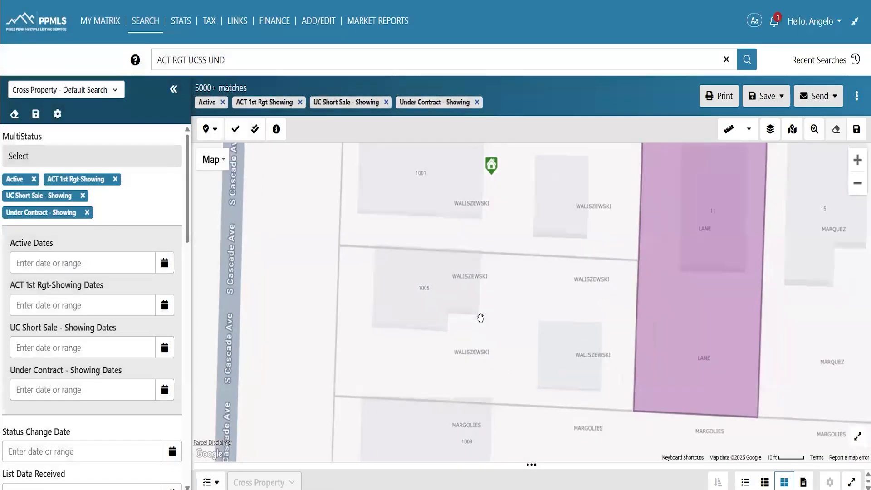
{"action": "scroll", "coordinate": [478, 315], "scroll_direction": "up", "scroll_amount": 2}
{"action": "scroll", "coordinate": [447, 319], "scroll_direction": "down", "scroll_amount": 2}
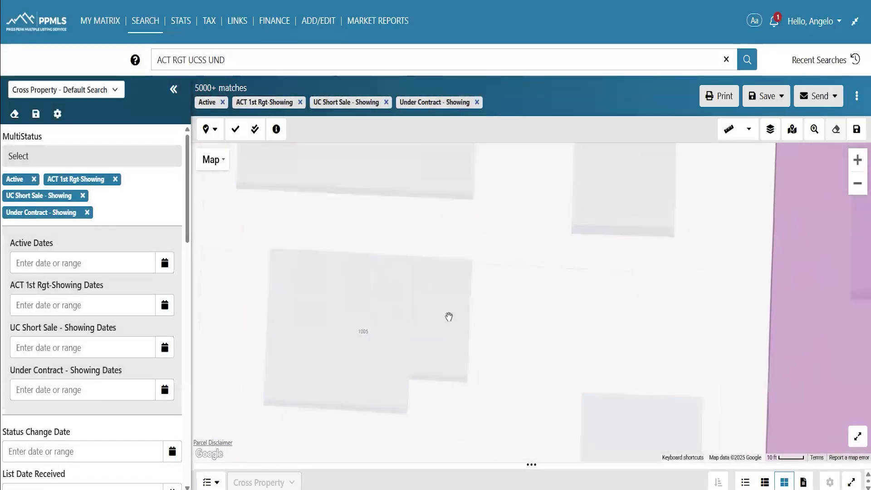
{"action": "left_click_drag", "start_coordinate": [499, 376], "coordinate": [382, 295]}
{"action": "left_click_drag", "start_coordinate": [539, 309], "coordinate": [527, 356]}
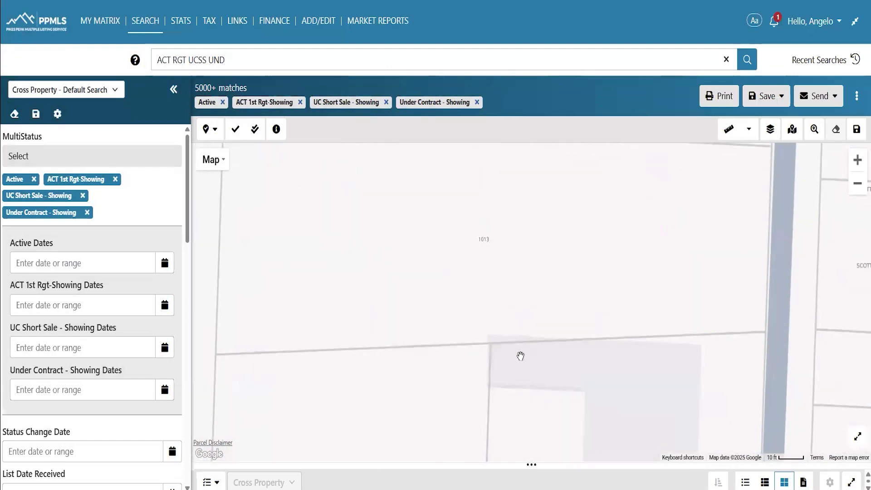
{"action": "scroll", "coordinate": [524, 336], "scroll_direction": "down", "scroll_amount": 2}
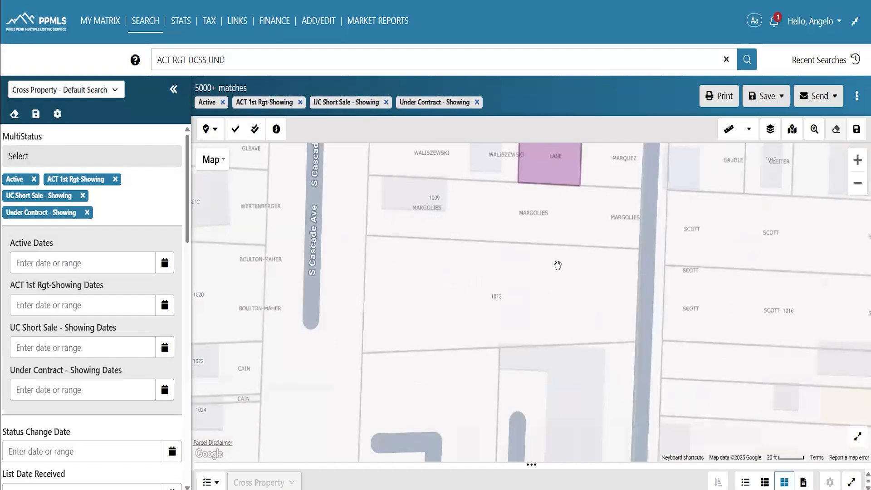
{"action": "scroll", "coordinate": [555, 273], "scroll_direction": "down", "scroll_amount": 2}
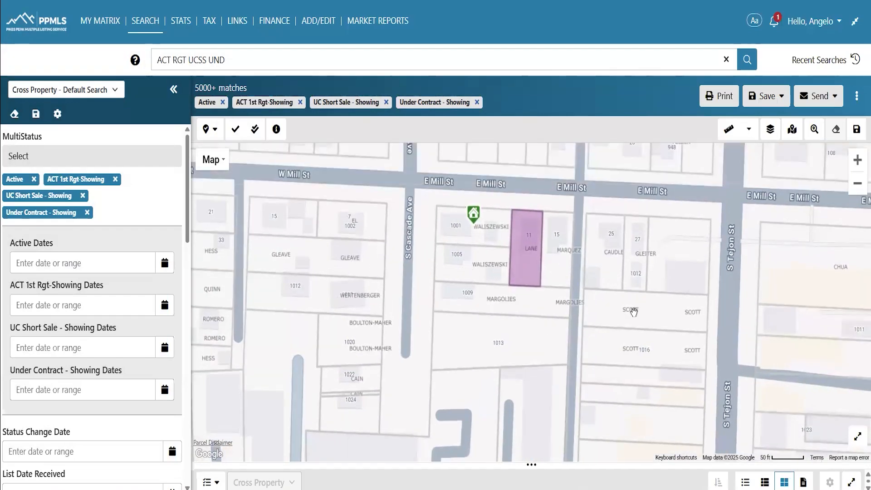
Turn on zip code boundaries, zoom out, and pan south then back toward downtown Colorado Springs
{"action": "left_click", "coordinate": [770, 130]}
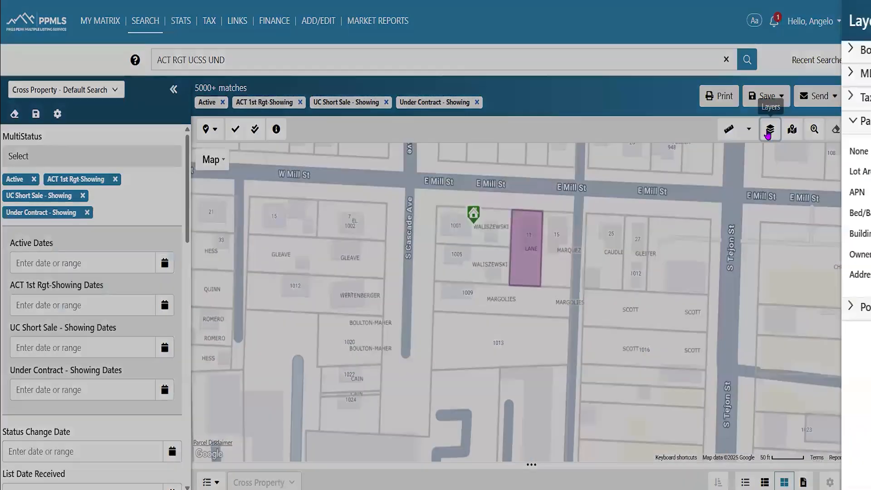
{"action": "left_click", "coordinate": [579, 51]}
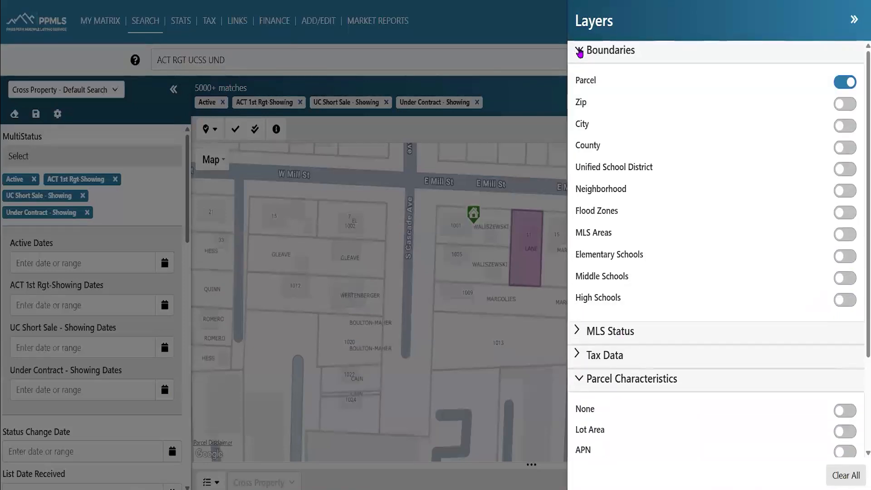
{"action": "left_click", "coordinate": [841, 106]}
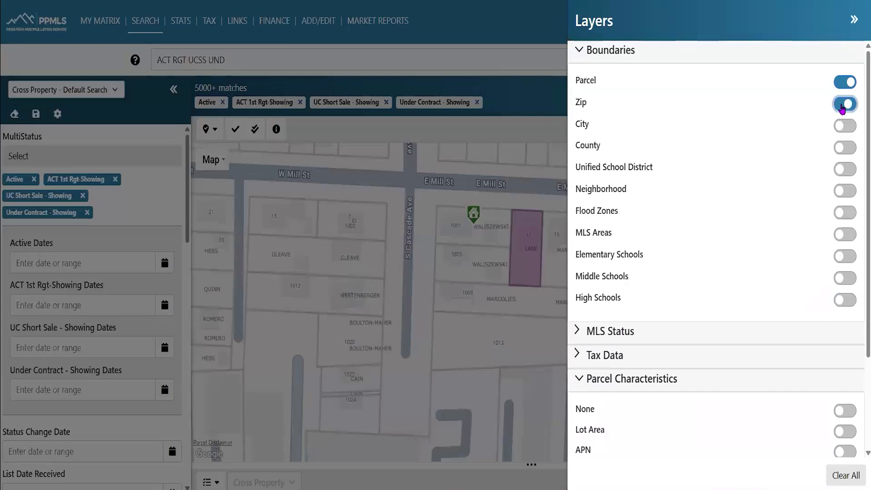
{"action": "left_click", "coordinate": [509, 313]}
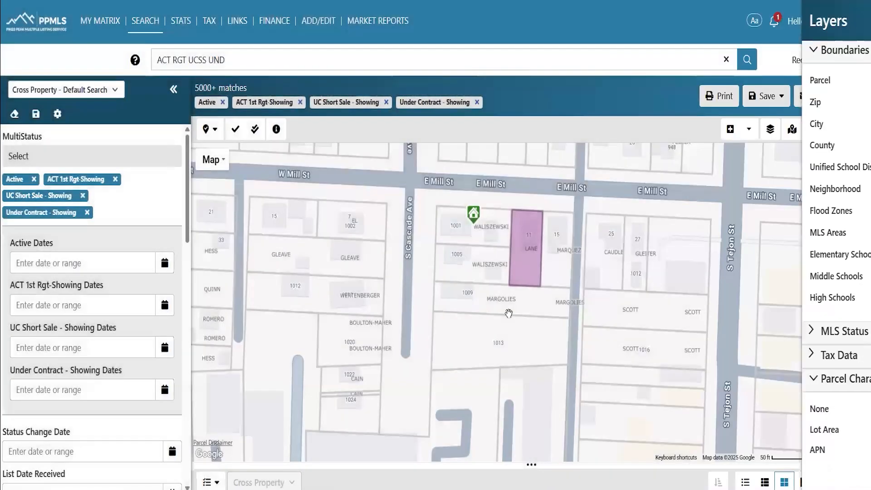
{"action": "scroll", "coordinate": [510, 315], "scroll_direction": "down", "scroll_amount": 1}
{"action": "scroll", "coordinate": [509, 313], "scroll_direction": "down", "scroll_amount": 3}
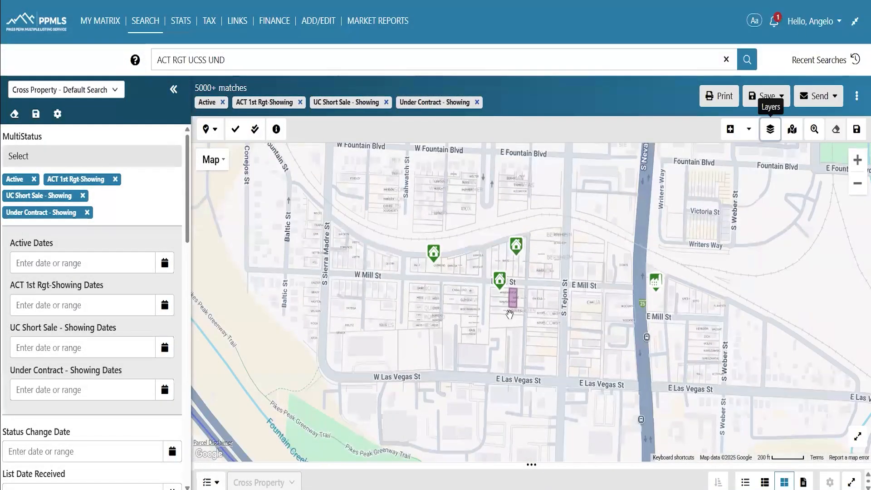
{"action": "scroll", "coordinate": [497, 326], "scroll_direction": "down", "scroll_amount": 3}
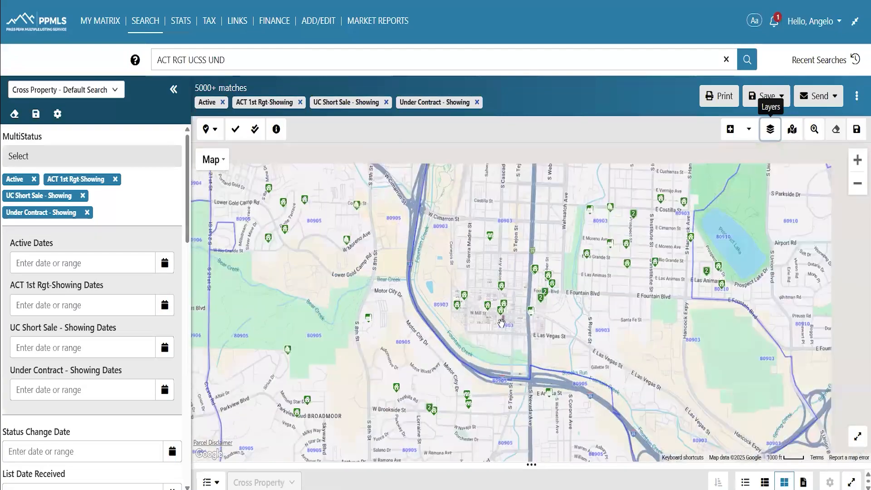
{"action": "left_click_drag", "start_coordinate": [366, 334], "coordinate": [343, 212]}
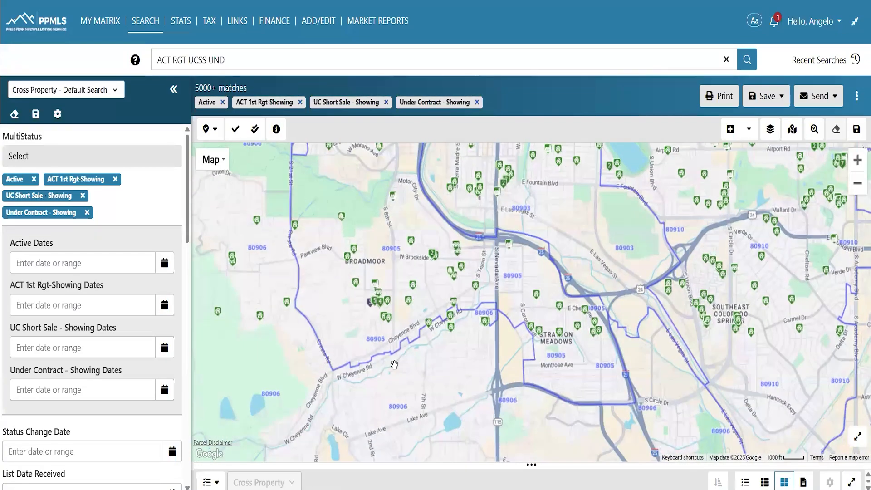
{"action": "left_click_drag", "start_coordinate": [513, 282], "coordinate": [449, 400]}
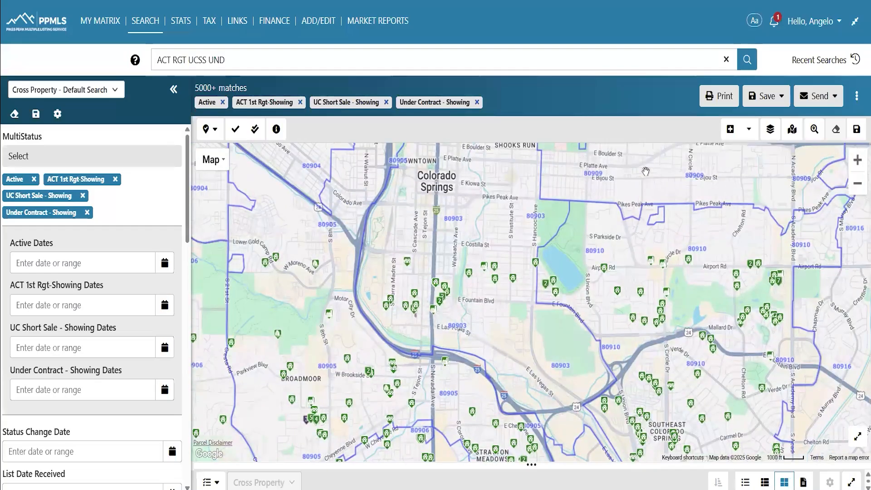
Replace the zip code boundaries with Unified School District boundaries and view the wider city
{"action": "left_click", "coordinate": [777, 128]}
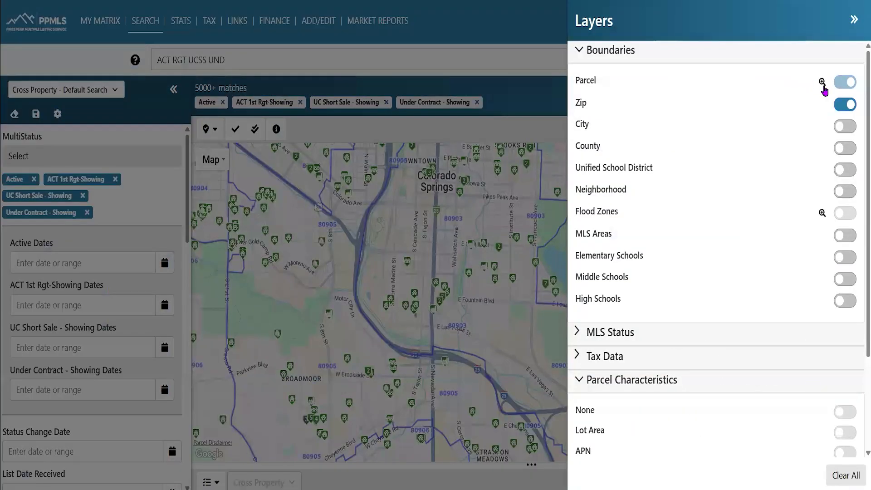
{"action": "left_click", "coordinate": [844, 105]}
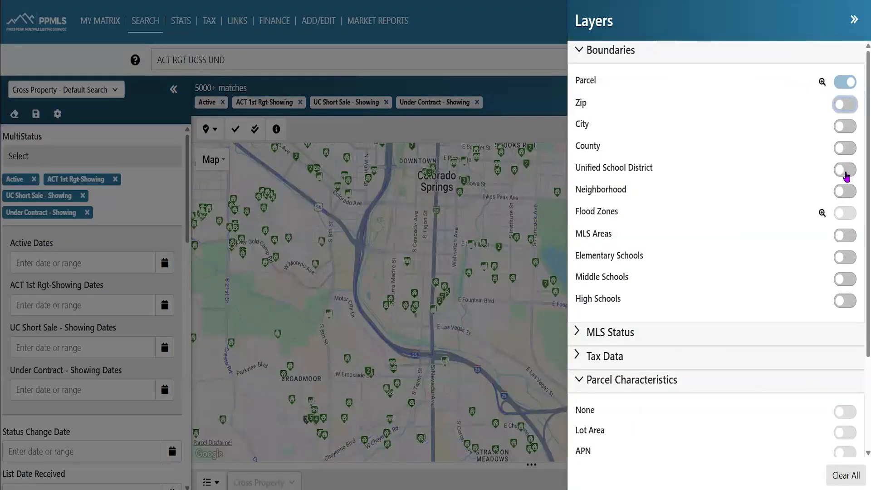
{"action": "left_click", "coordinate": [844, 175]}
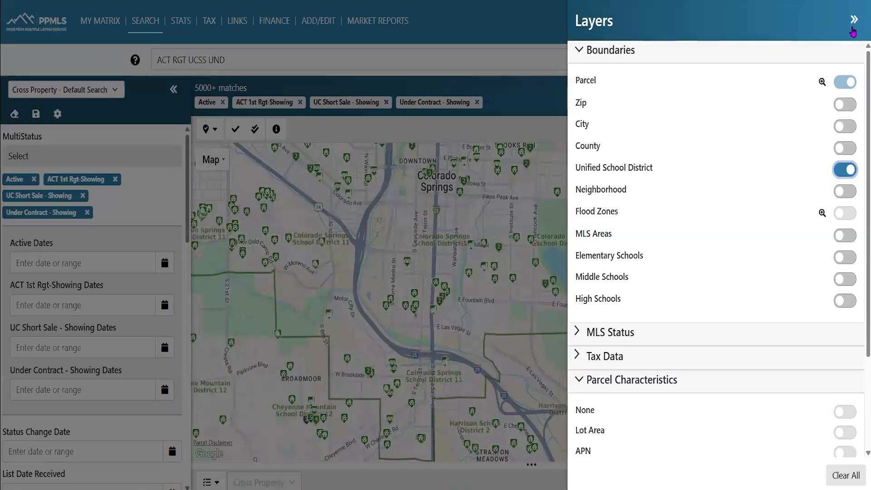
{"action": "left_click", "coordinate": [525, 357]}
{"action": "scroll", "coordinate": [526, 358], "scroll_direction": "down", "scroll_amount": 1}
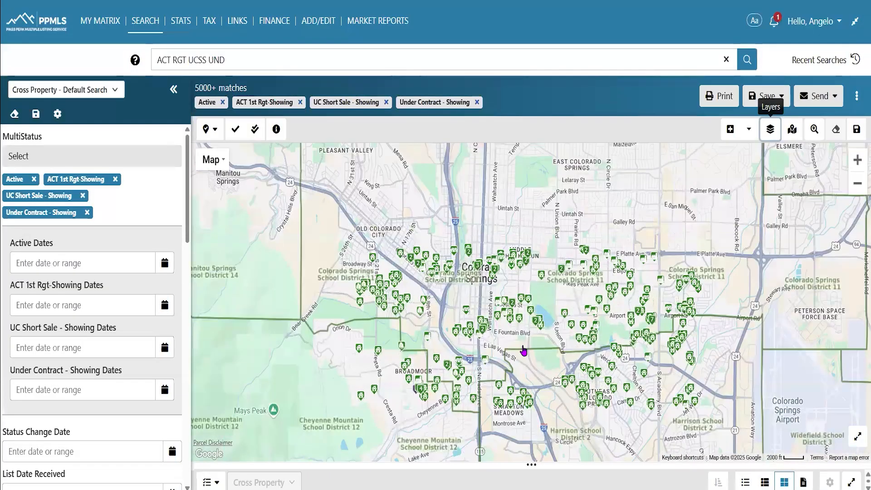
{"action": "left_click_drag", "start_coordinate": [535, 334], "coordinate": [490, 388]}
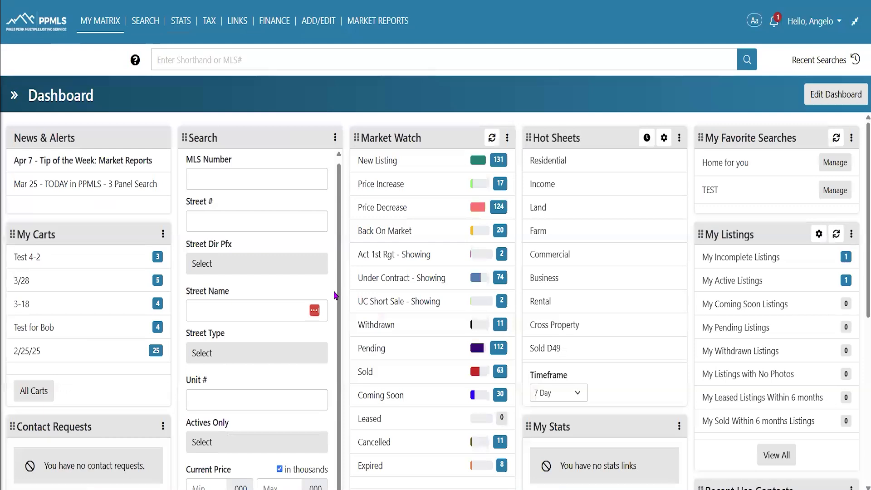
Scroll down the My Matrix dashboard and open the Edit Dashboard widget panel
{"action": "scroll", "coordinate": [325, 296], "scroll_direction": "down", "scroll_amount": 10}
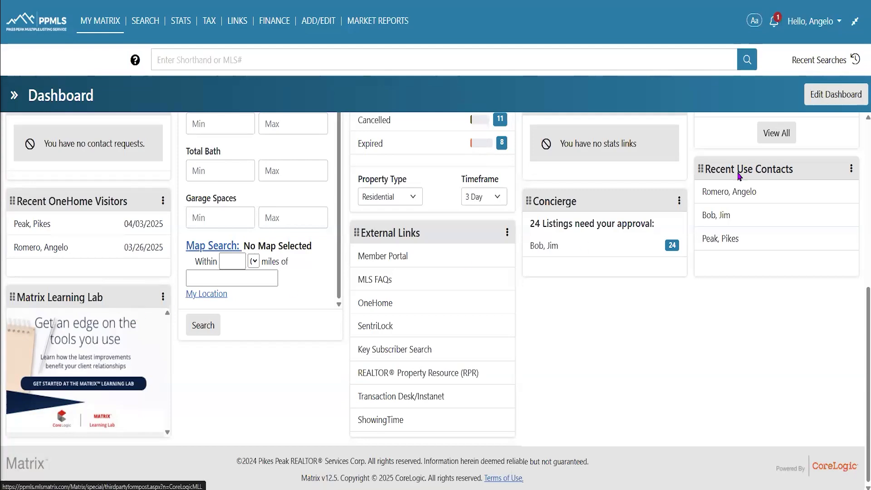
{"action": "left_click", "coordinate": [836, 94]}
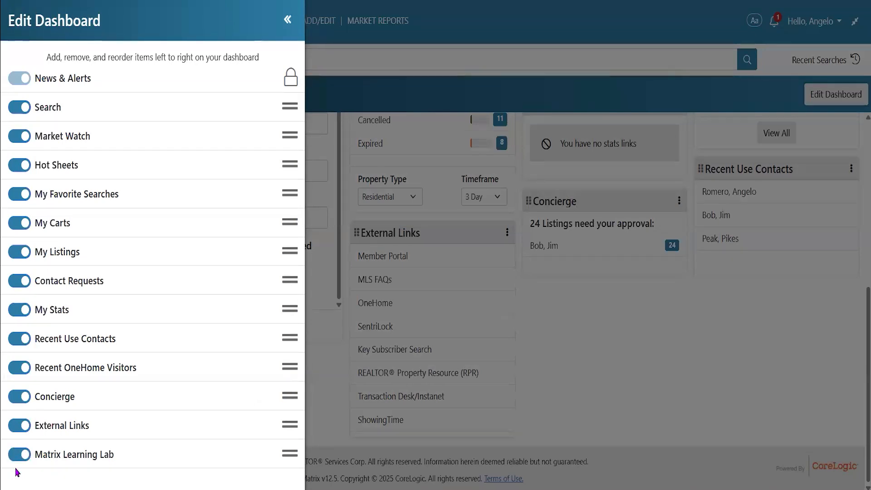
Move Matrix Learning Lab just below News & Alerts, close the editor, and select the Test 4-2 cart
{"action": "left_click", "coordinate": [26, 455]}
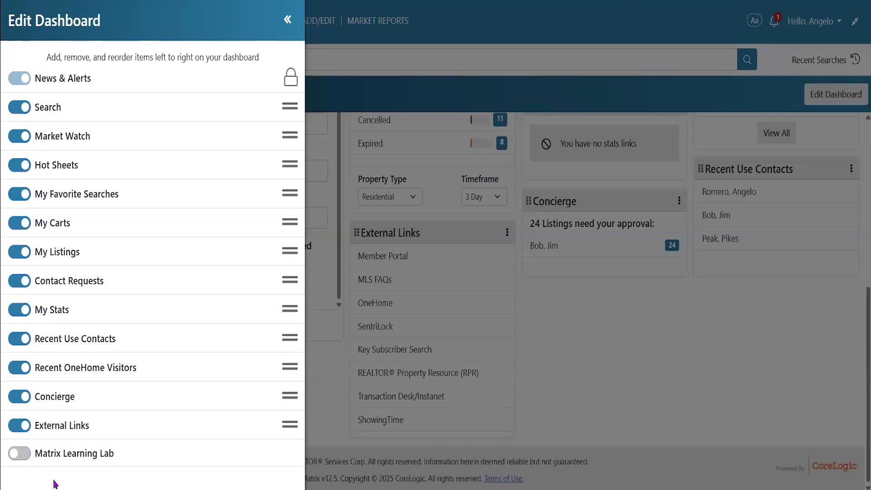
{"action": "left_click", "coordinate": [14, 453]}
{"action": "left_click_drag", "start_coordinate": [289, 454], "coordinate": [278, 109]}
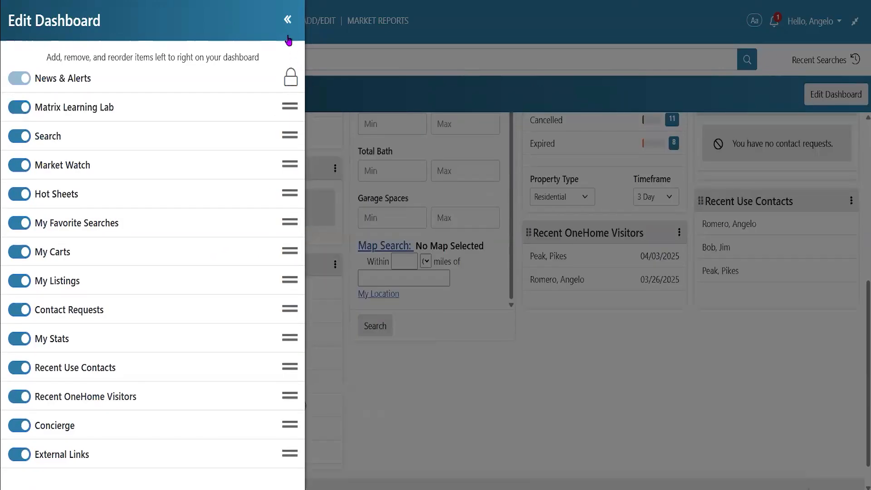
{"action": "left_click", "coordinate": [288, 20]}
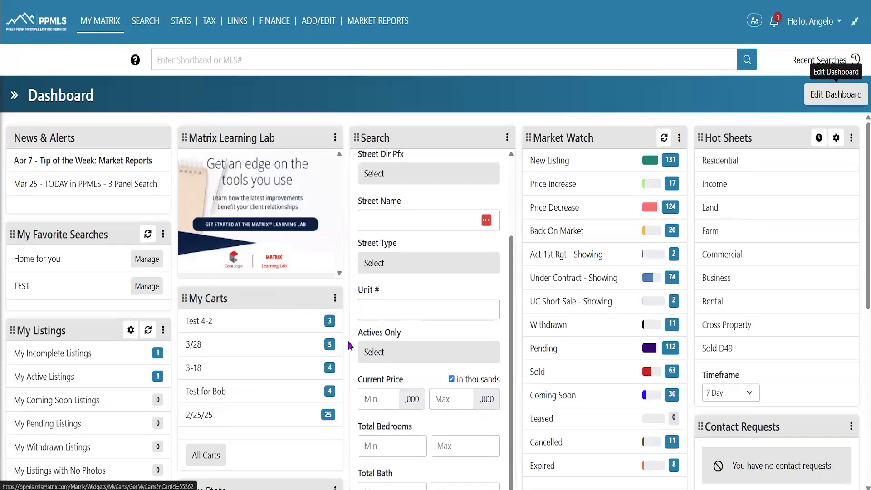
{"action": "left_click", "coordinate": [320, 327]}
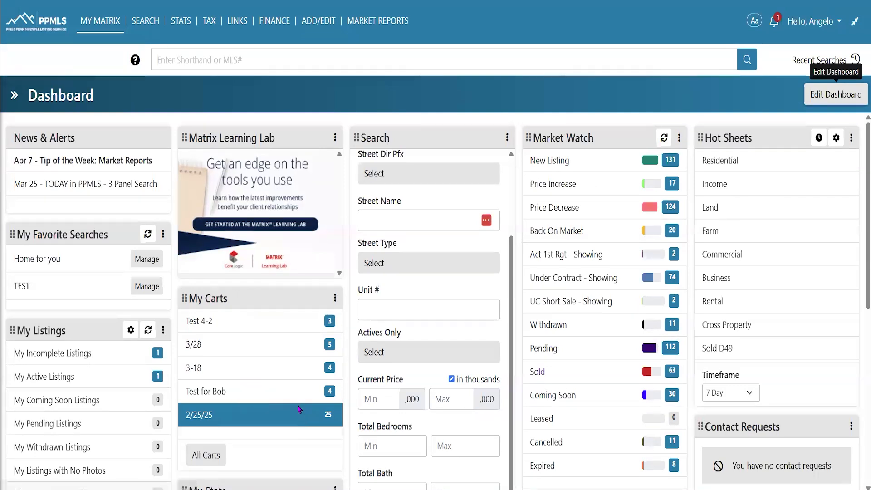
From Help, expand Matrix Video Tutorials, open Matrix on YouTube and follow the matrixagent playlist link
{"action": "left_click", "coordinate": [824, 23]}
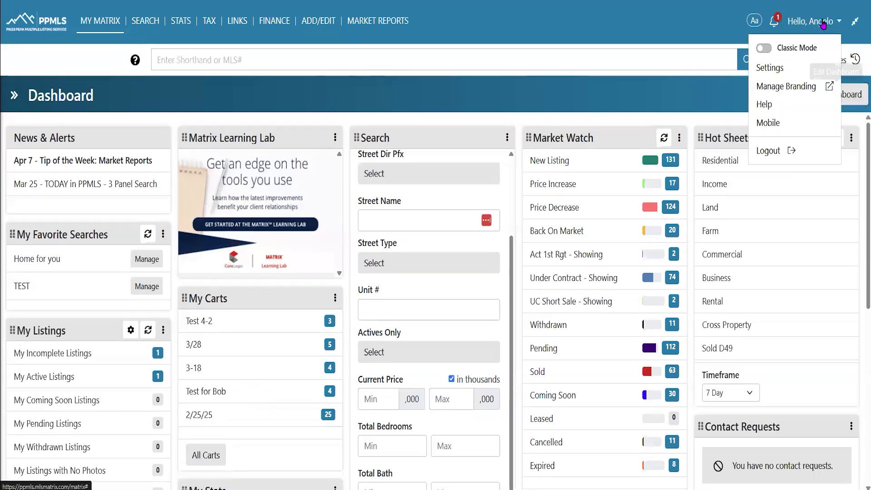
{"action": "left_click", "coordinate": [767, 105]}
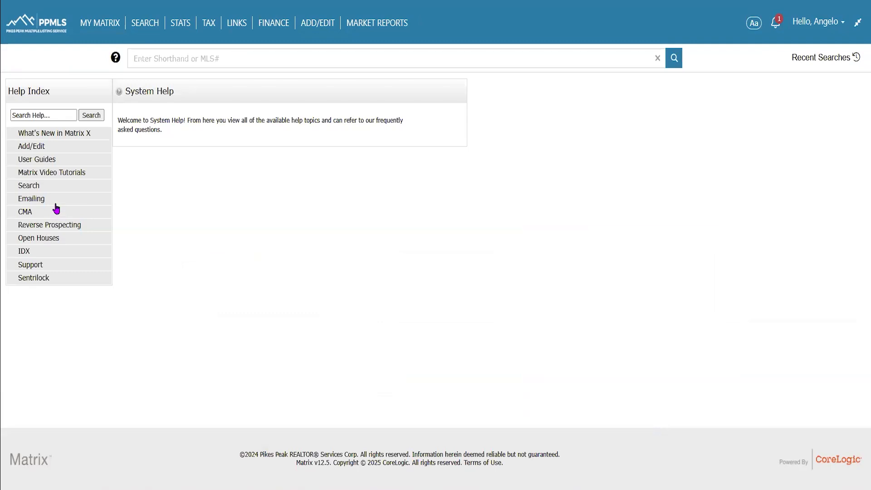
{"action": "left_click", "coordinate": [59, 173]}
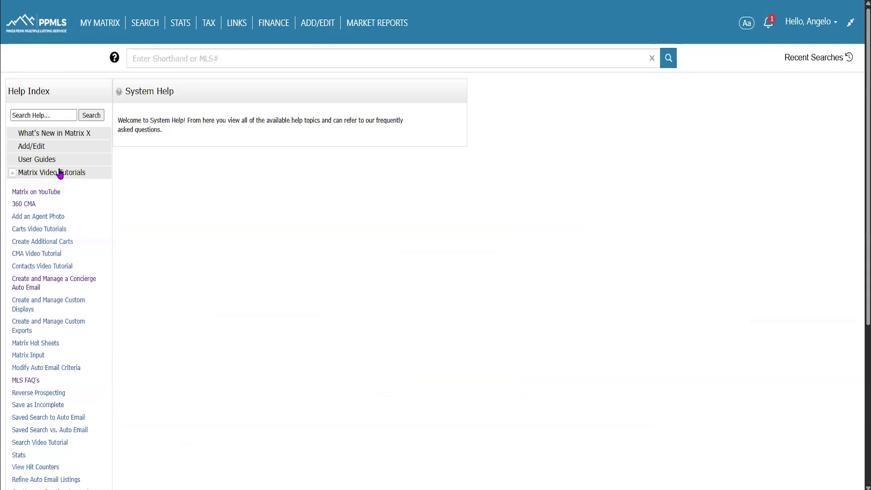
{"action": "scroll", "coordinate": [90, 356], "scroll_direction": "down", "scroll_amount": 2}
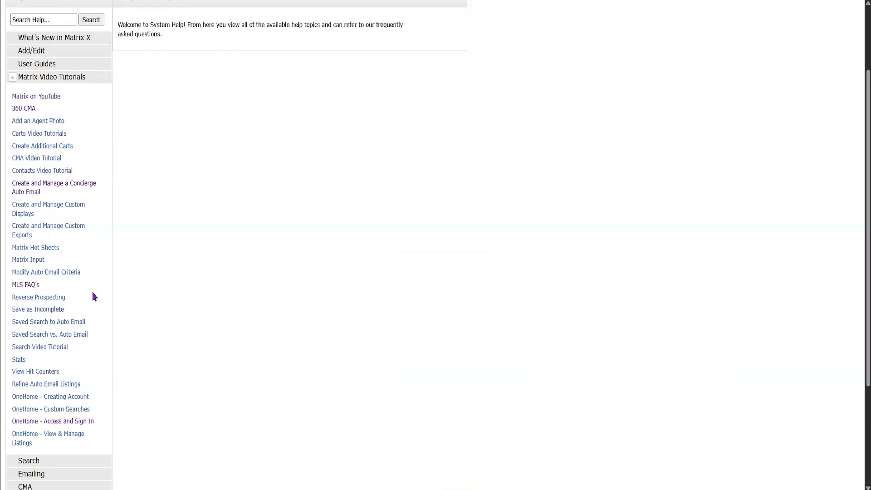
{"action": "left_click", "coordinate": [56, 97]}
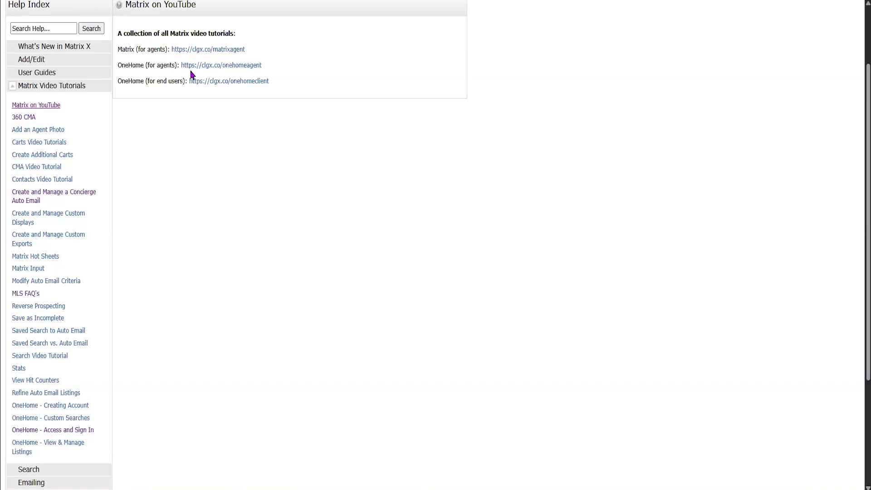
{"action": "left_click", "coordinate": [198, 51]}
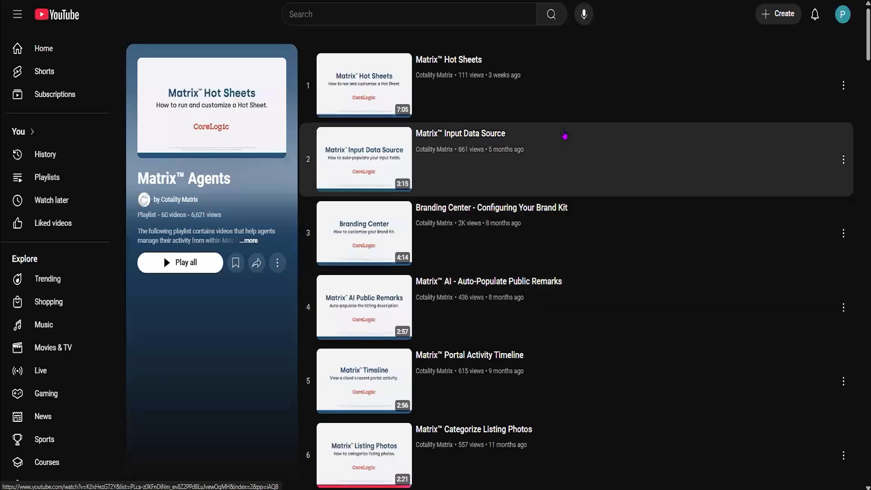
{"action": "scroll", "coordinate": [624, 299], "scroll_direction": "down", "scroll_amount": 4}
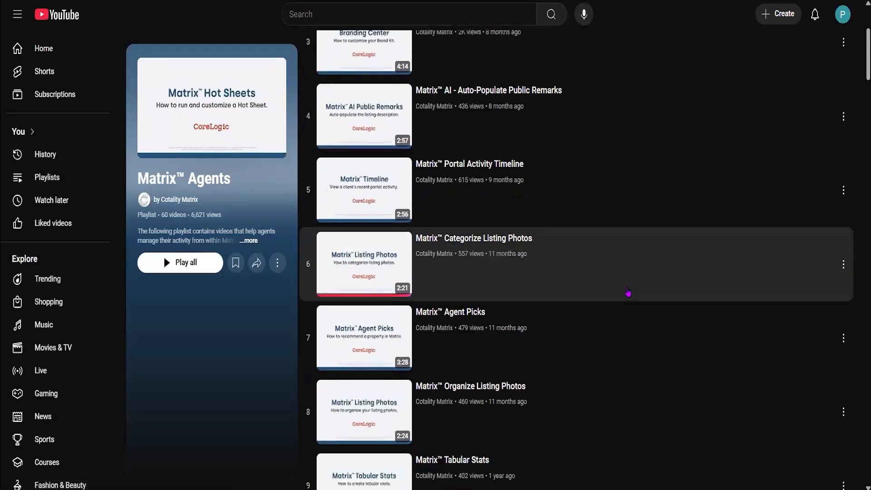
{"action": "scroll", "coordinate": [631, 293], "scroll_direction": "down", "scroll_amount": 2}
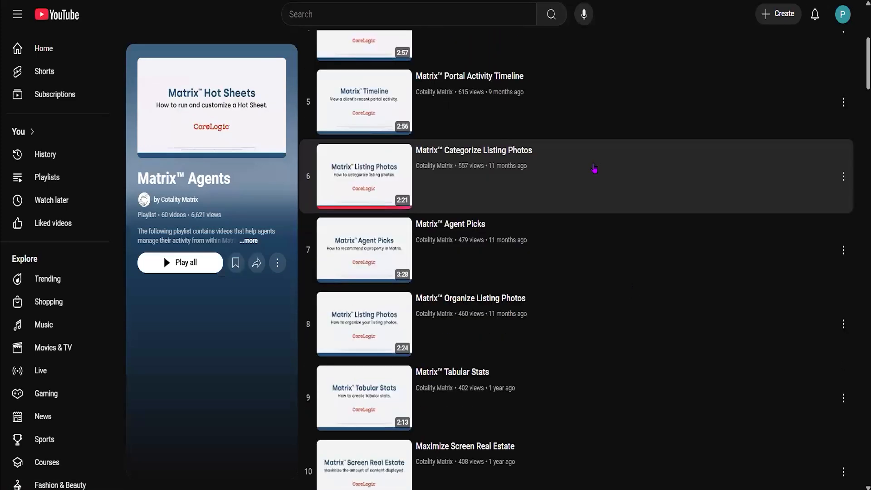
{"action": "scroll", "coordinate": [590, 167], "scroll_direction": "down", "scroll_amount": 2}
{"action": "scroll", "coordinate": [591, 167], "scroll_direction": "down", "scroll_amount": 4}
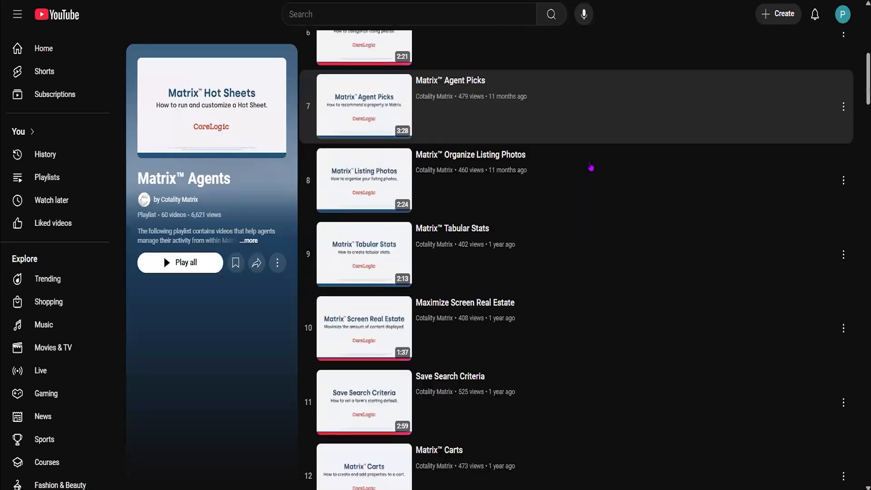
{"action": "scroll", "coordinate": [591, 167], "scroll_direction": "down", "scroll_amount": 2}
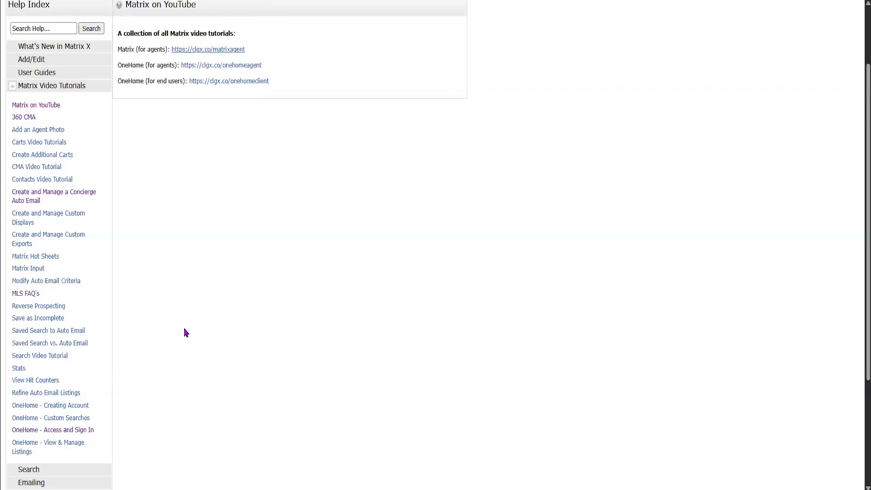
Open the MLS FAQ's help topic and follow its MLS FAQ's - tutorials link
{"action": "left_click", "coordinate": [20, 296]}
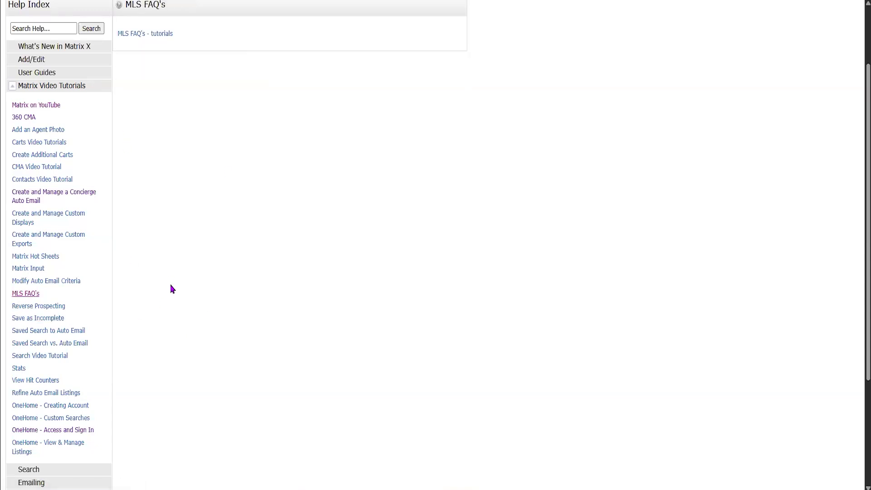
{"action": "left_click", "coordinate": [140, 34]}
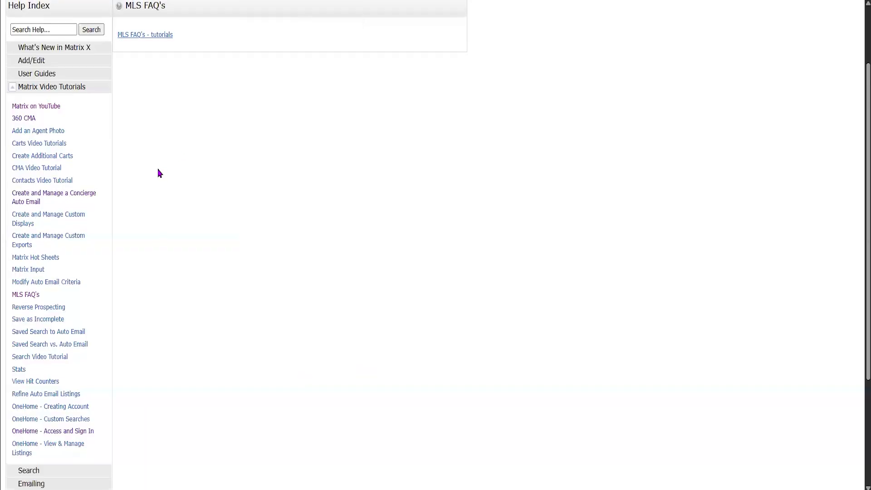
{"action": "scroll", "coordinate": [158, 171], "scroll_direction": "up", "scroll_amount": 2}
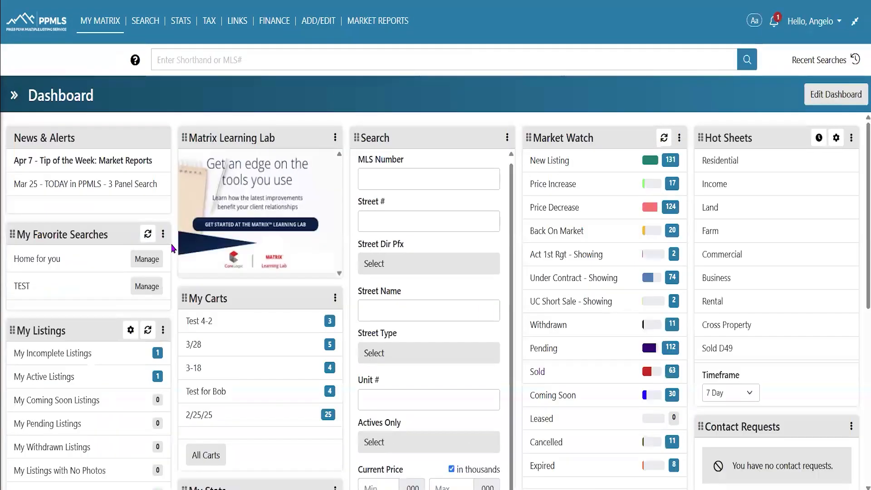